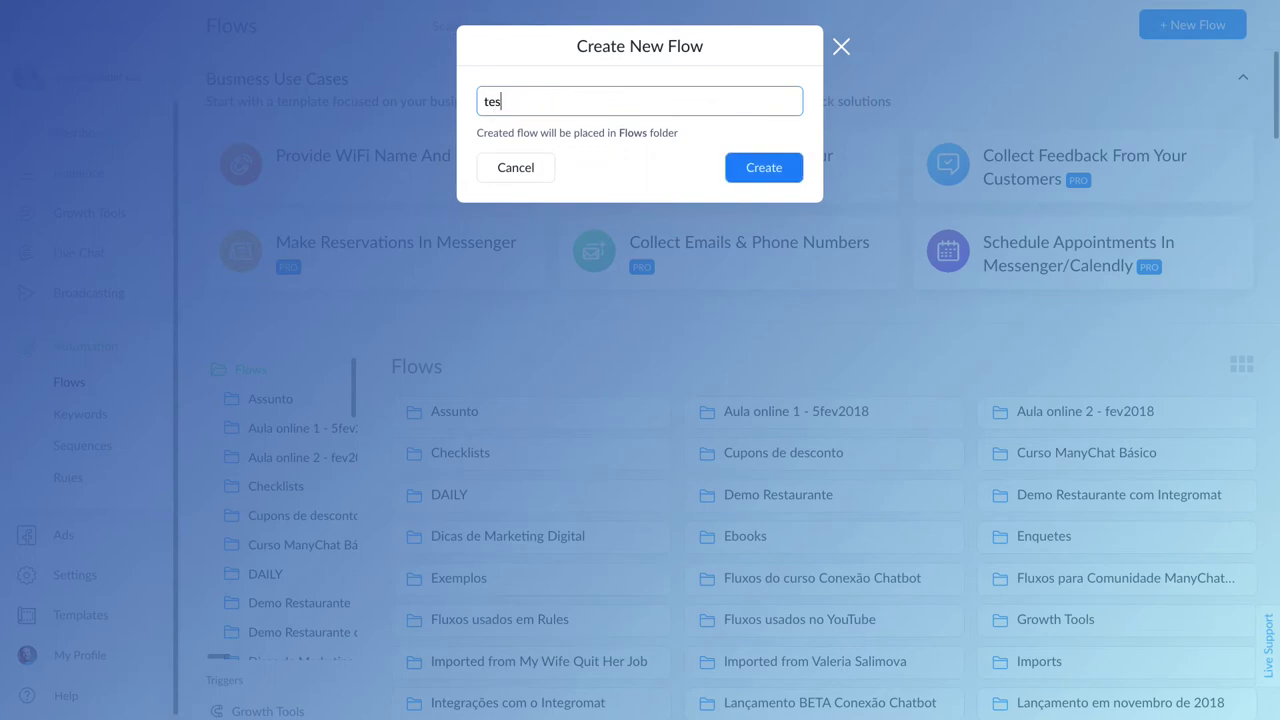
# Create a new flow named "teste de undo e redo".
pyautogui.write('de undo')
pyautogui.click(760, 171)
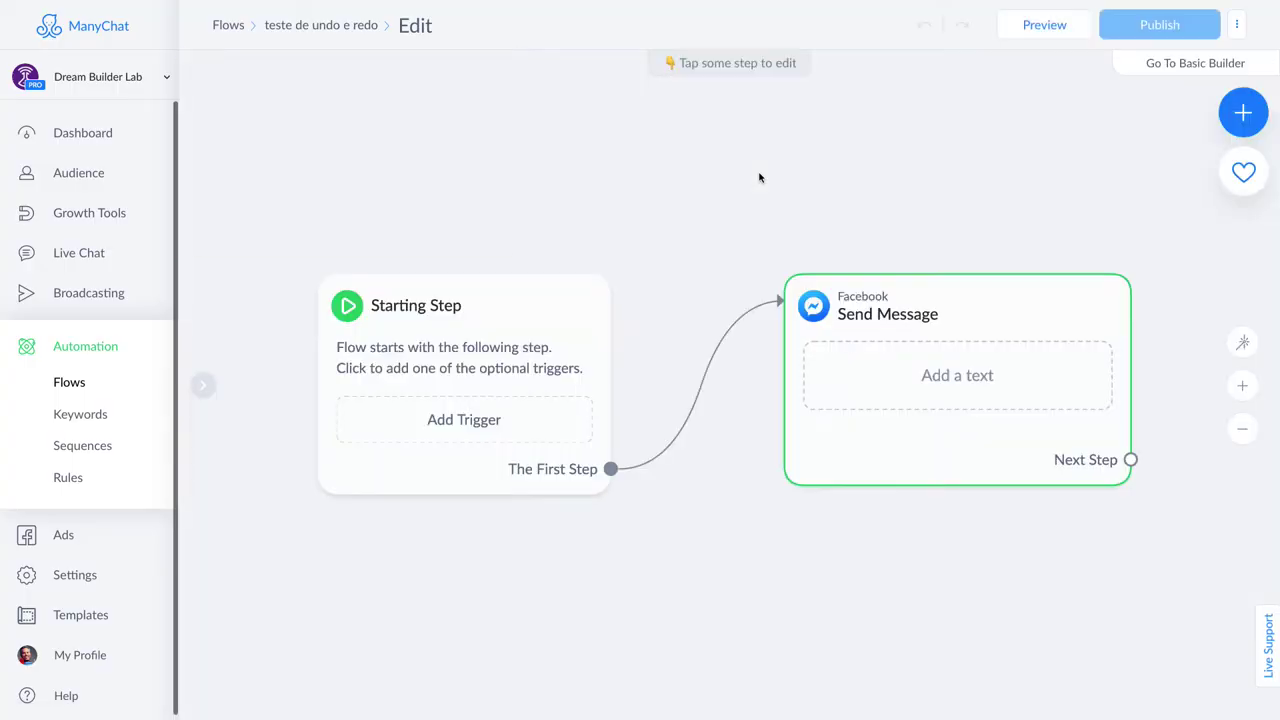
# Rename the flow's Send Message step to "Passo 1".
pyautogui.click(960, 318)
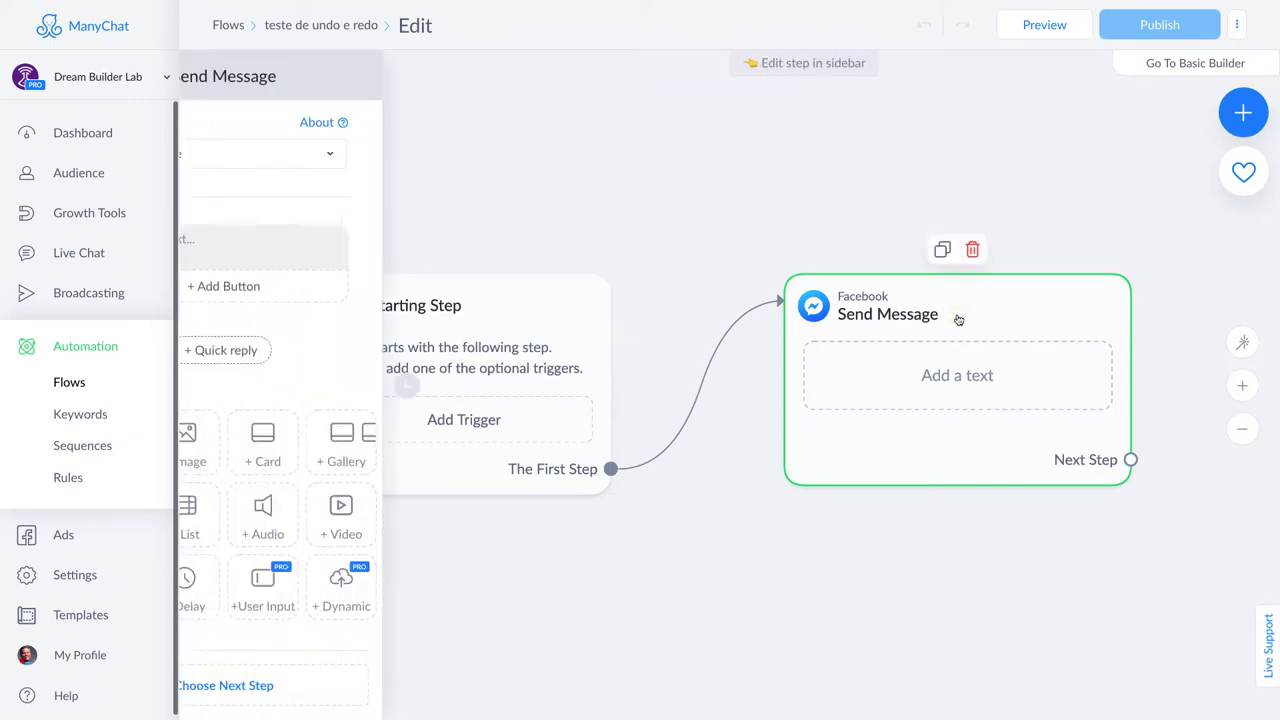
pyautogui.click(350, 77)
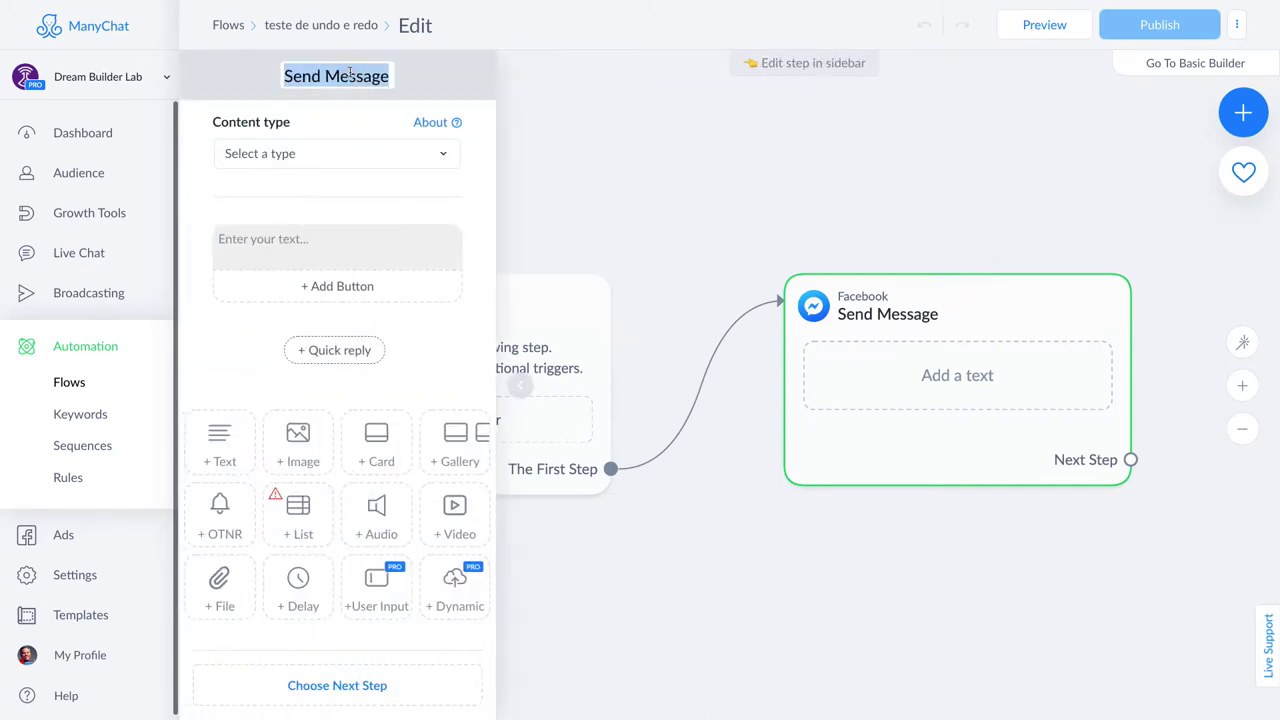
pyautogui.write('Passo 1')
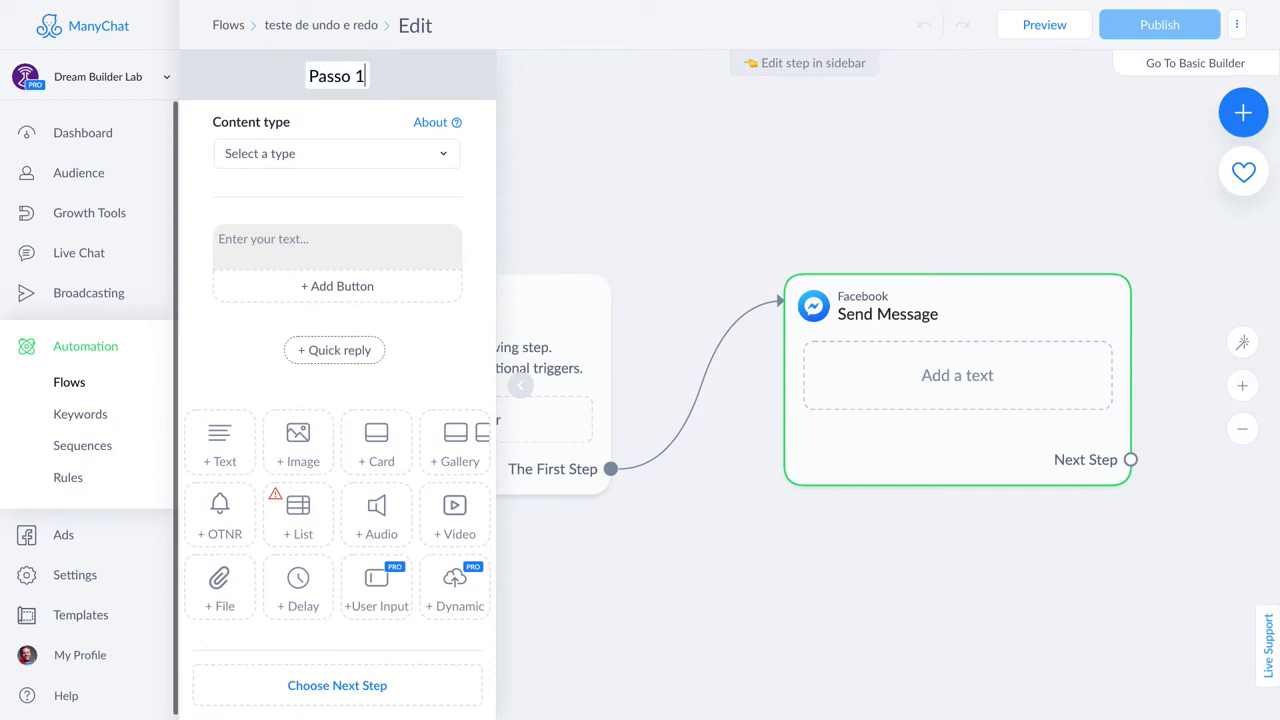
pyautogui.press('Return')
# Write the Passo 1 message as "Oi, {First Name}." with the First Name variable, followed by a separate line "Isso é apenas um teste.".
pyautogui.click(286, 240)
pyautogui.write('Oi, {{')
pyautogui.press('Return')
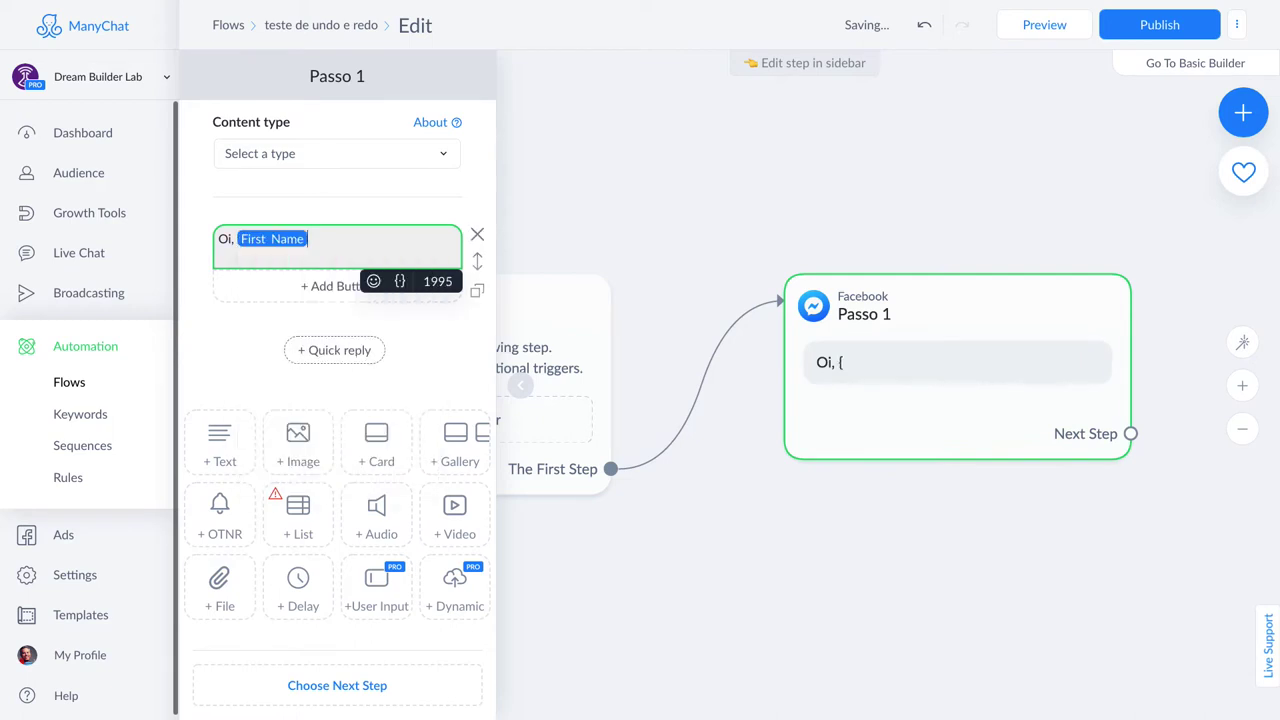
pyautogui.press('Return')
pyautogui.write('Isso é apenas um teste.')
pyautogui.click(868, 589)
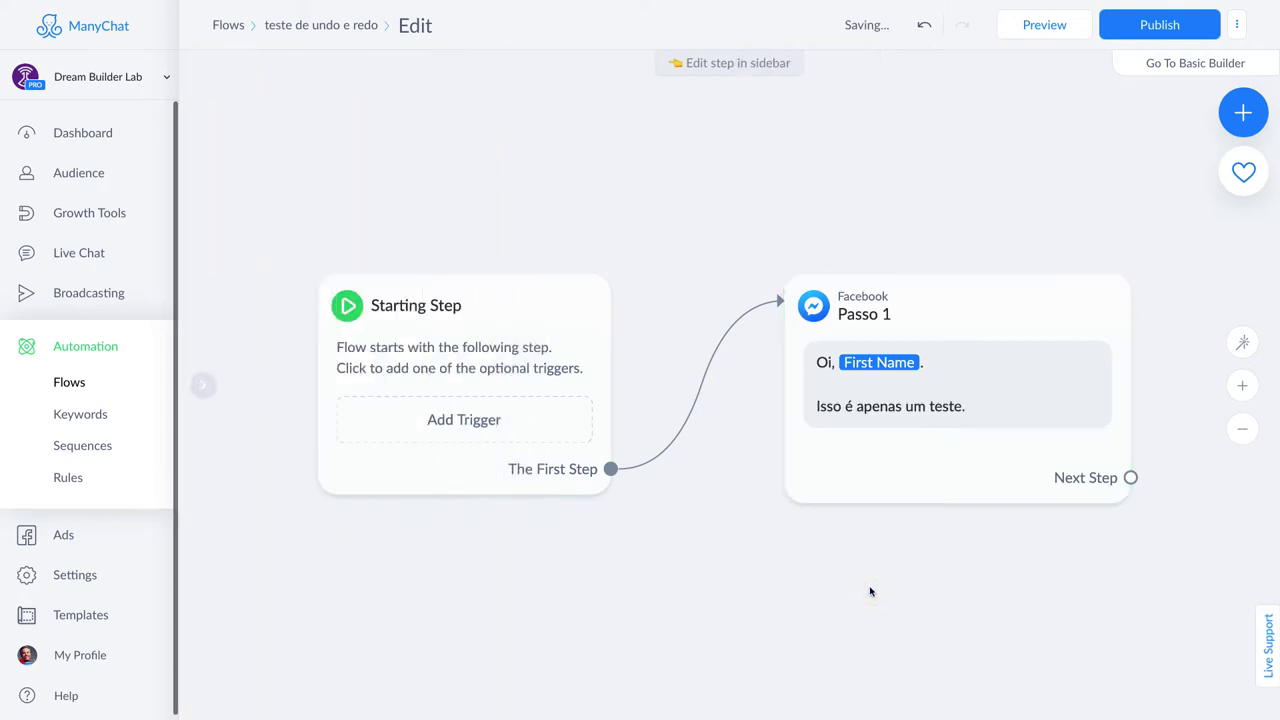
pyautogui.moveTo(1073, 549); pyautogui.dragTo(960, 460)
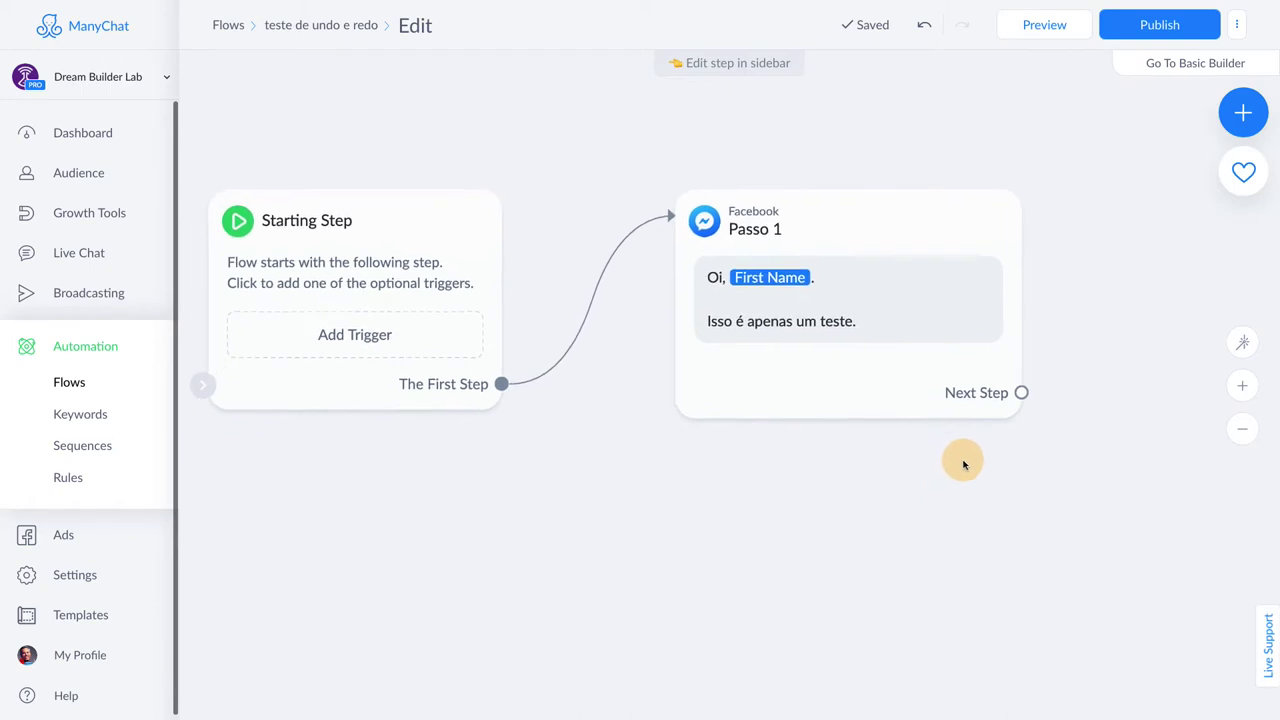
pyautogui.doubleClick(866, 26)
pyautogui.click(871, 30)
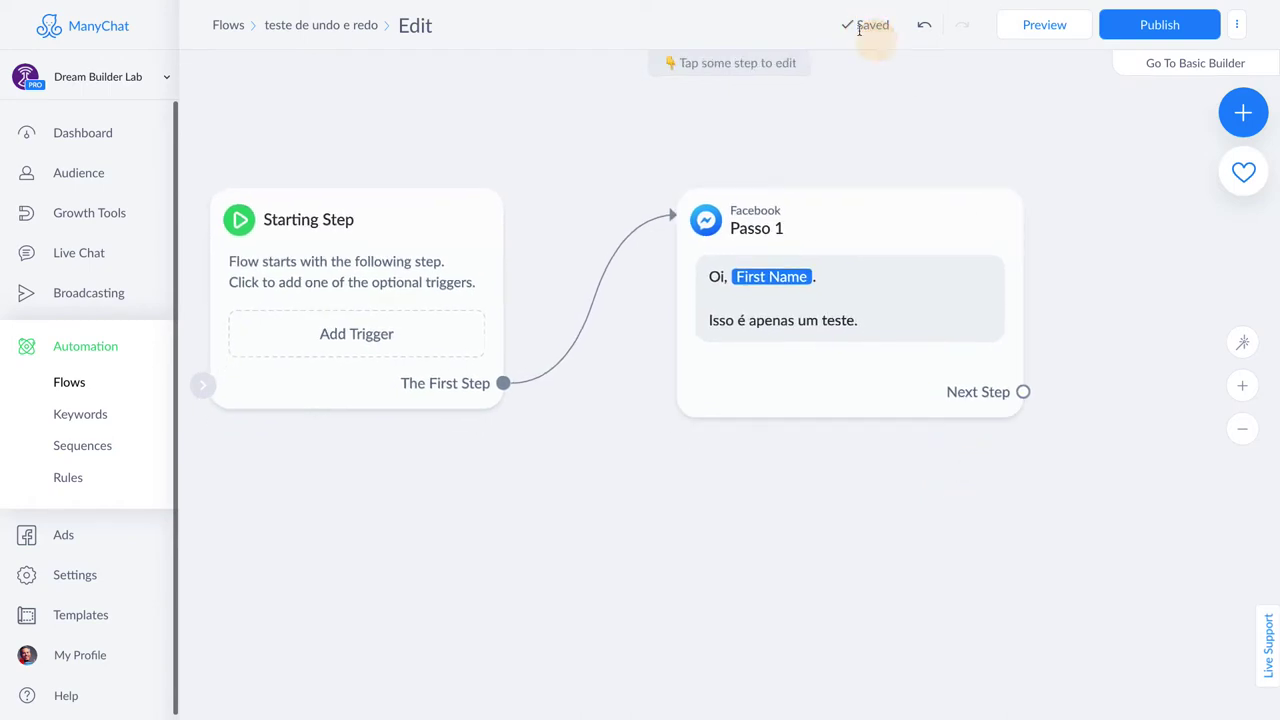
# Undo the text edits in Passo 1 one by one until its message is empty.
pyautogui.click(925, 28)
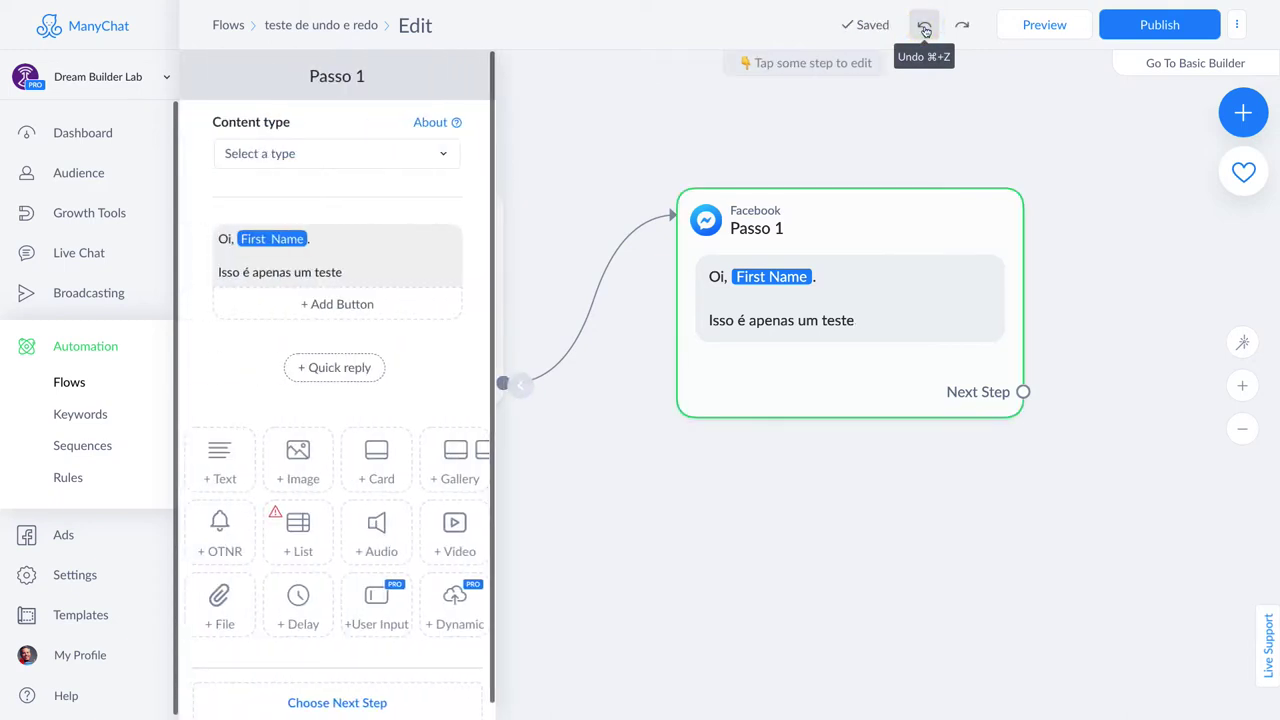
pyautogui.click(925, 31)
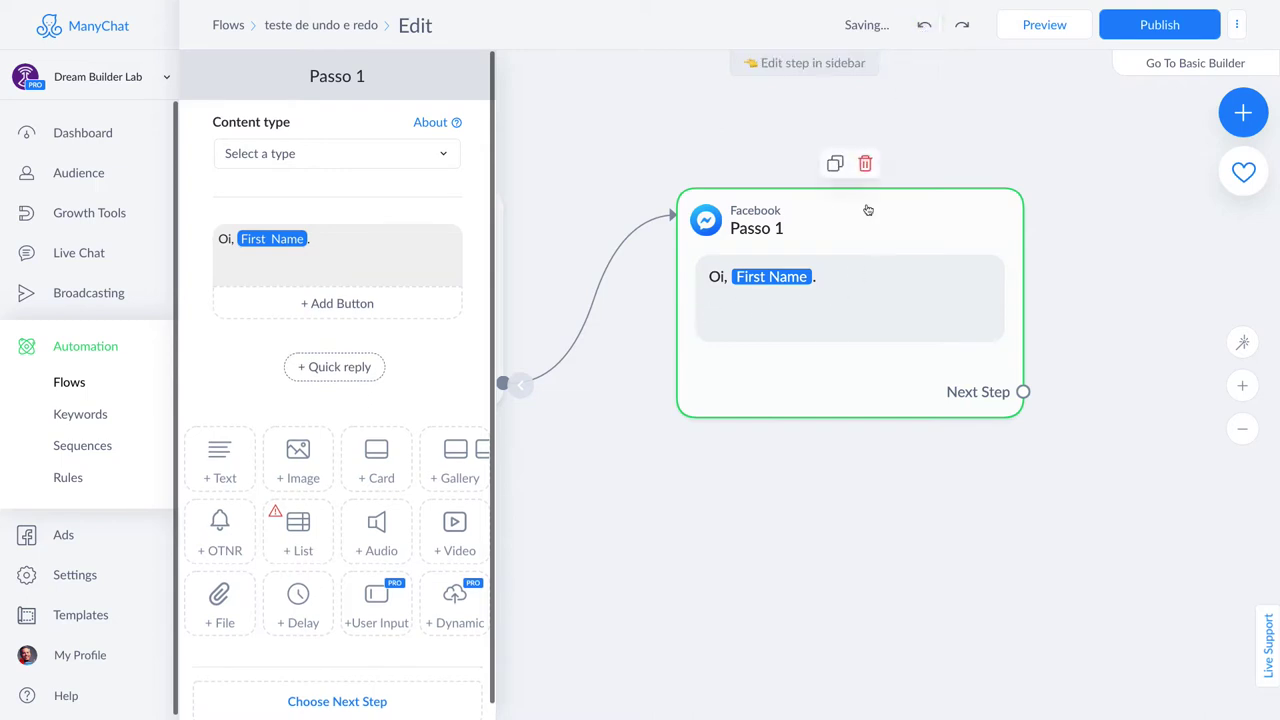
pyautogui.click(924, 31)
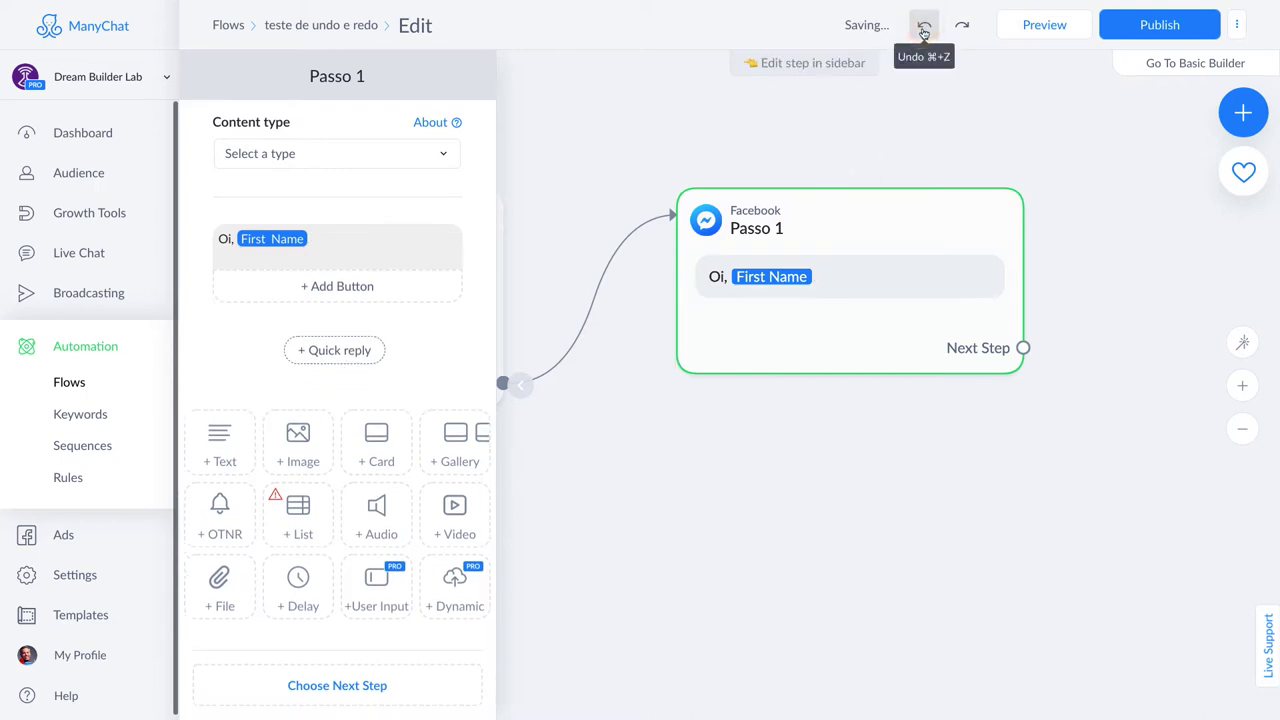
pyautogui.click(924, 31)
pyautogui.click(924, 31)
pyautogui.click(924, 31)
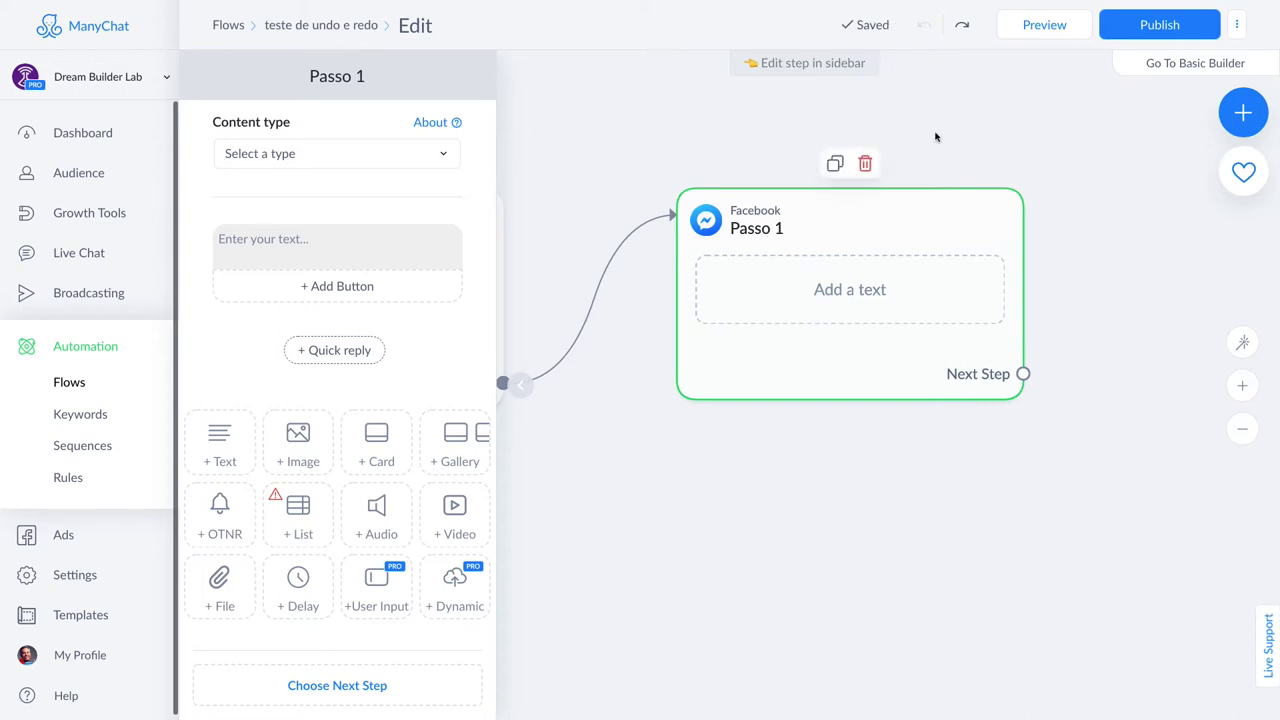
# Redo all the undone text edits in Passo 1 until the full message is restored.
pyautogui.click(963, 27)
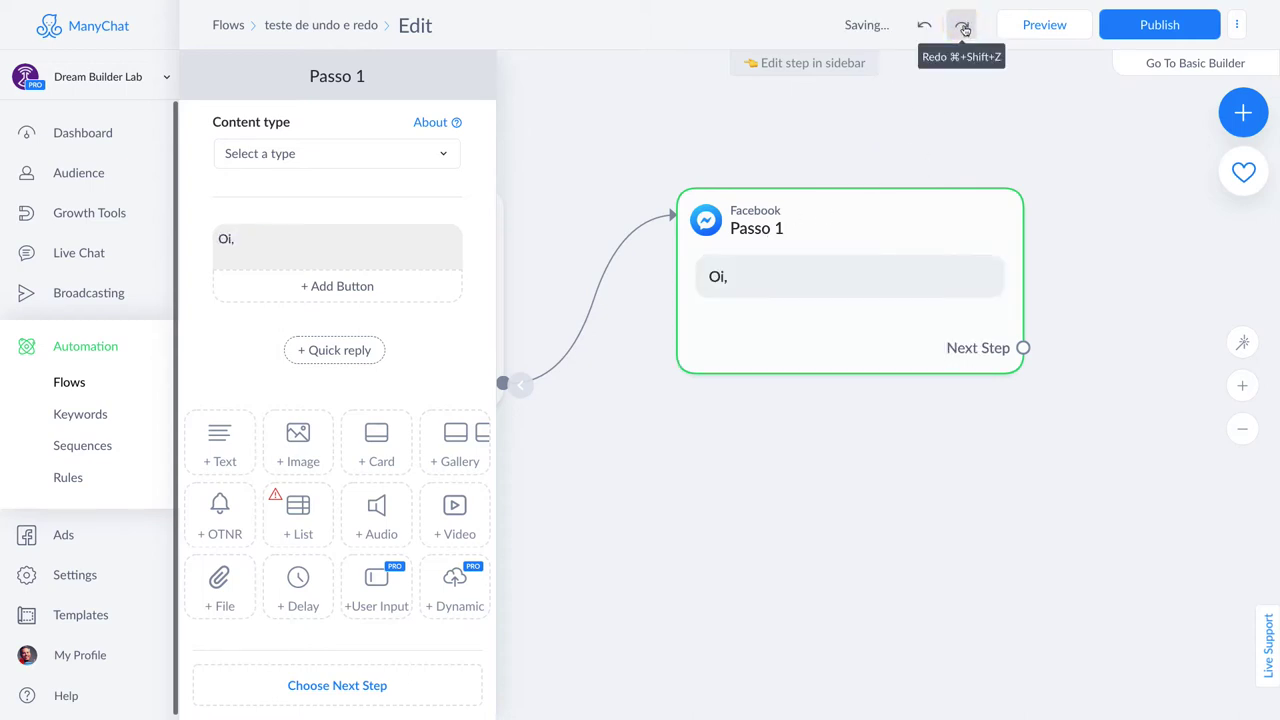
pyautogui.click(963, 27)
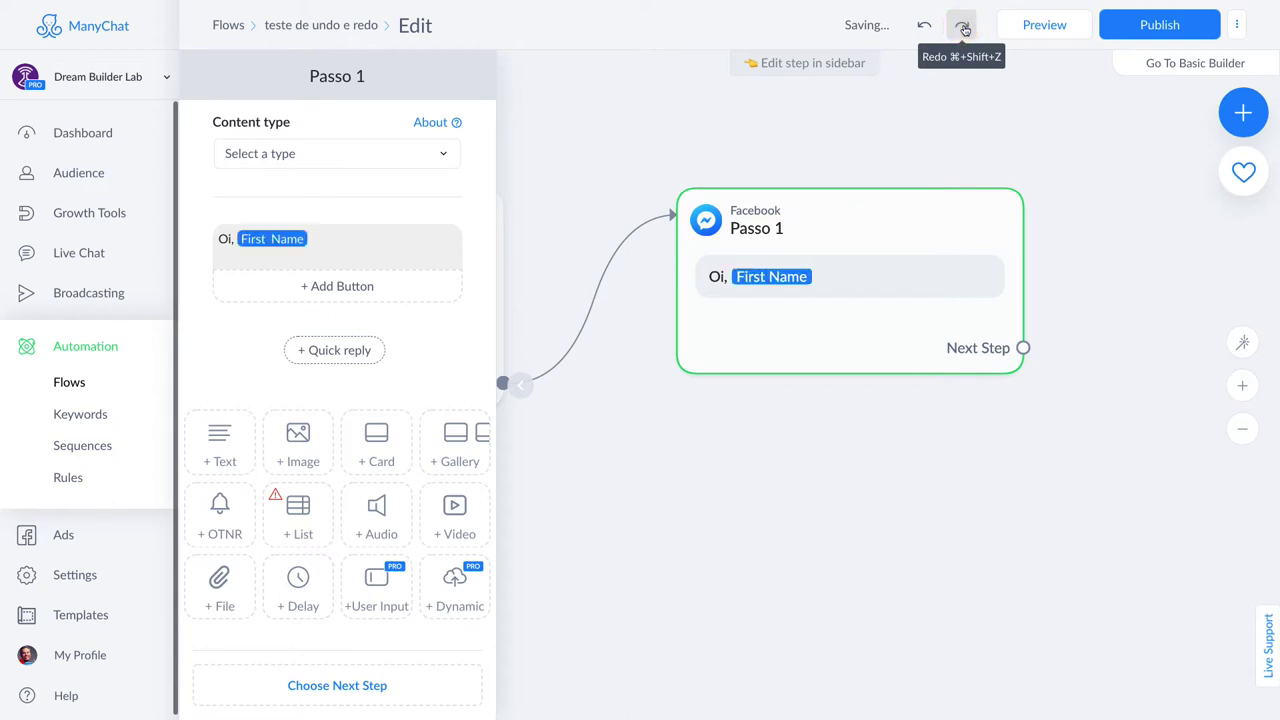
pyautogui.click(963, 27)
pyautogui.click(963, 27)
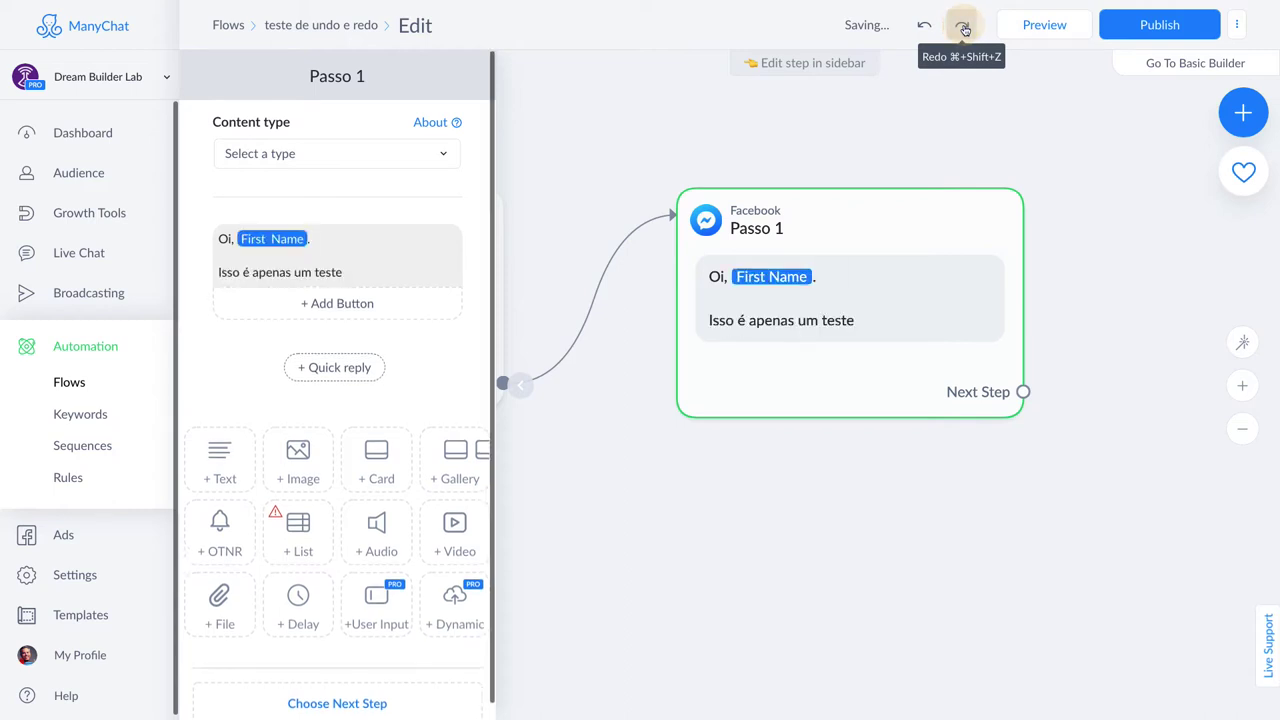
pyautogui.click(963, 27)
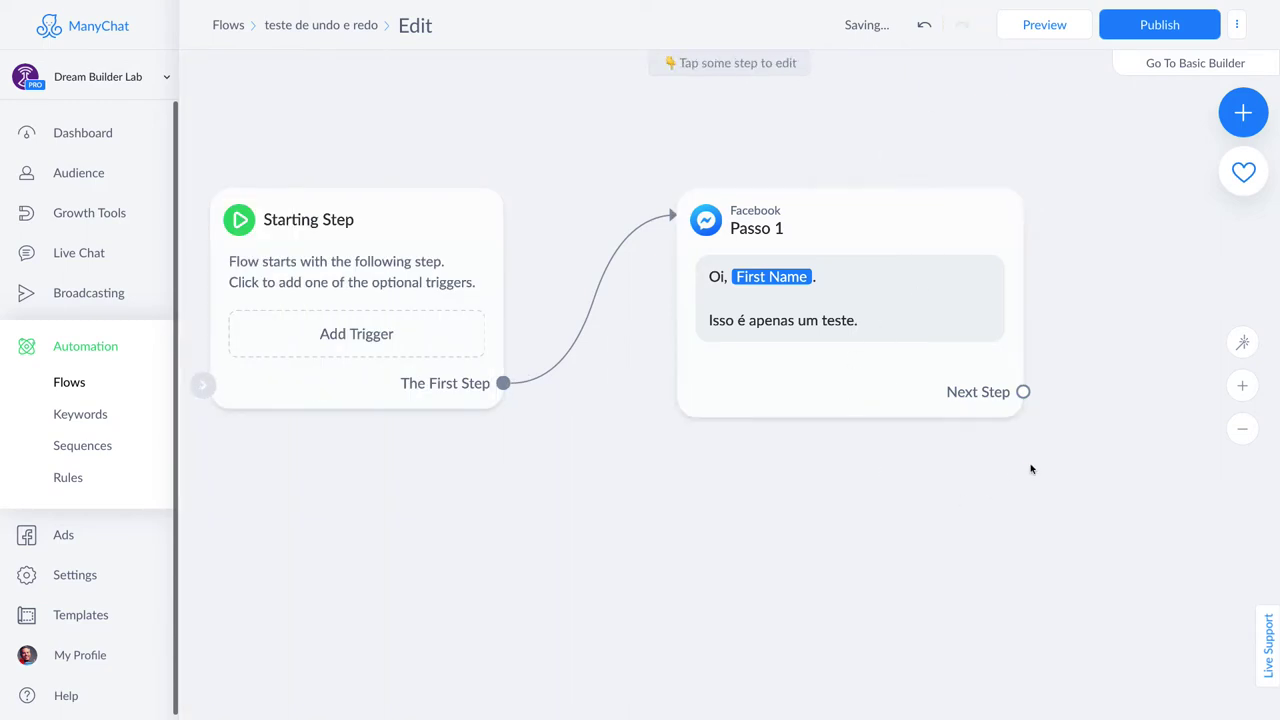
# Add a button titled "TESTE" to the Passo 1 message and have it send a new Messenger message.
pyautogui.moveTo(1031, 466); pyautogui.dragTo(877, 446)
pyautogui.click(724, 311)
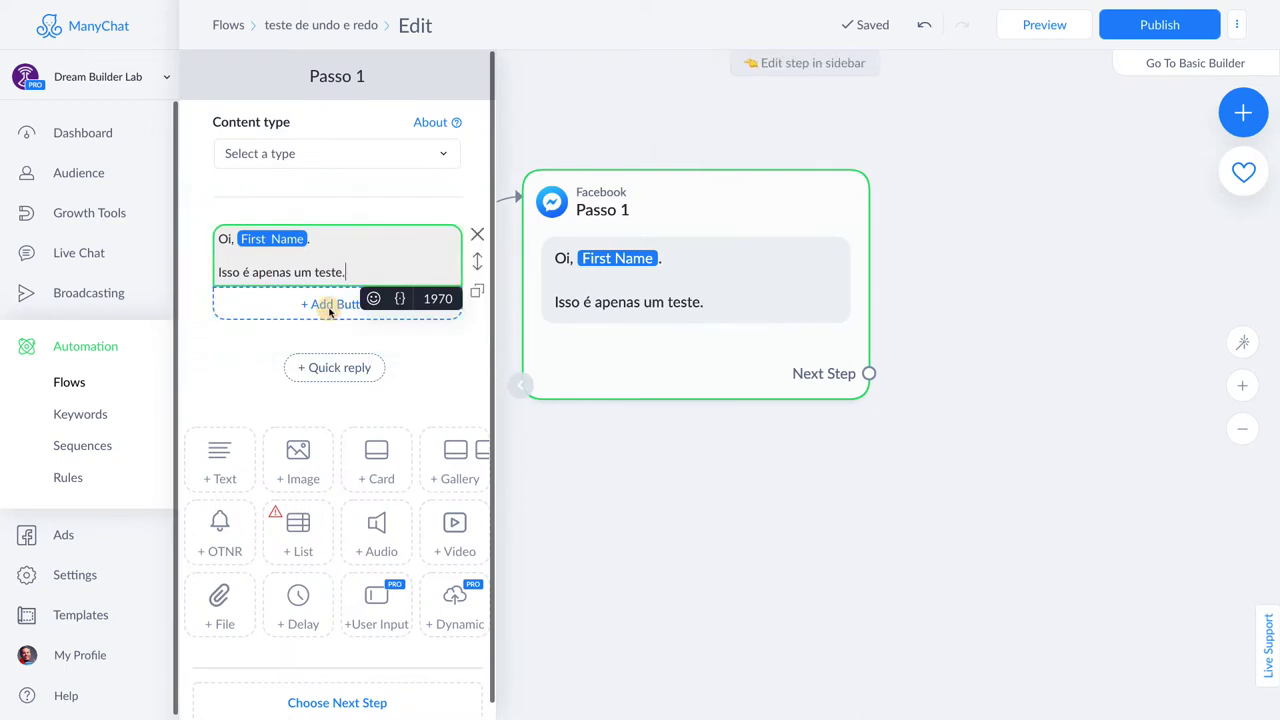
pyautogui.click(330, 306)
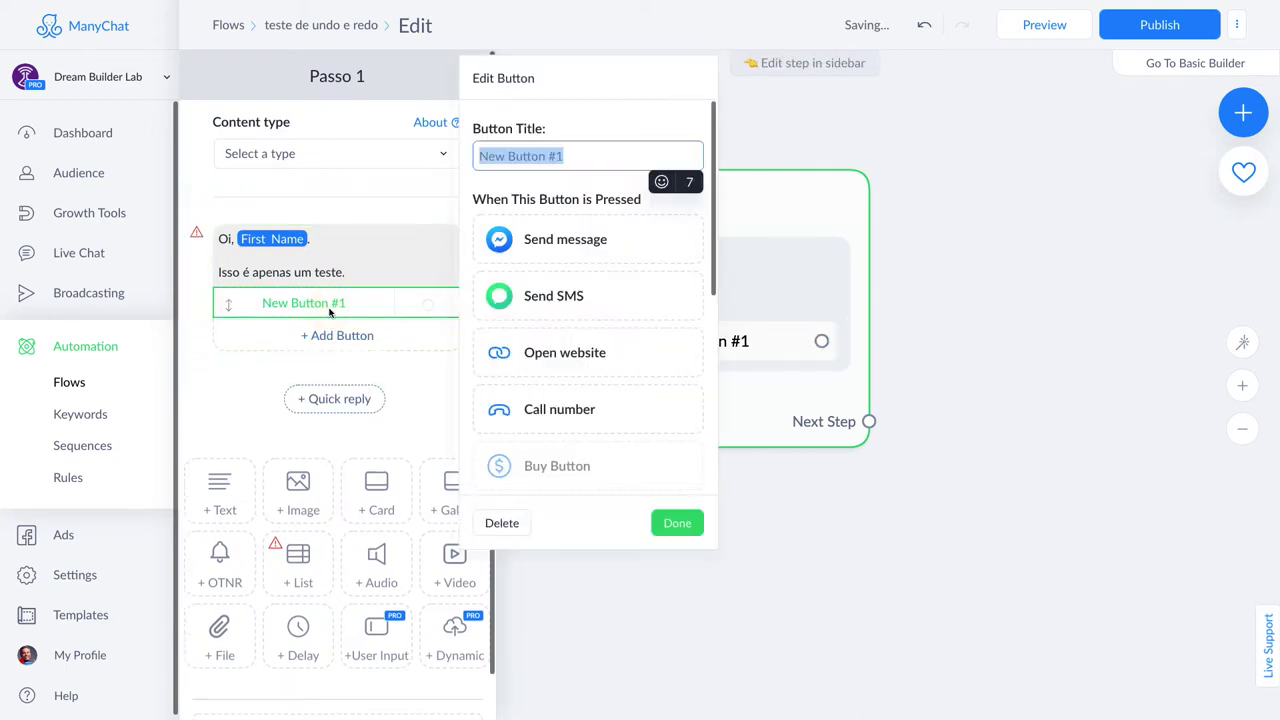
pyautogui.write('TESTE')
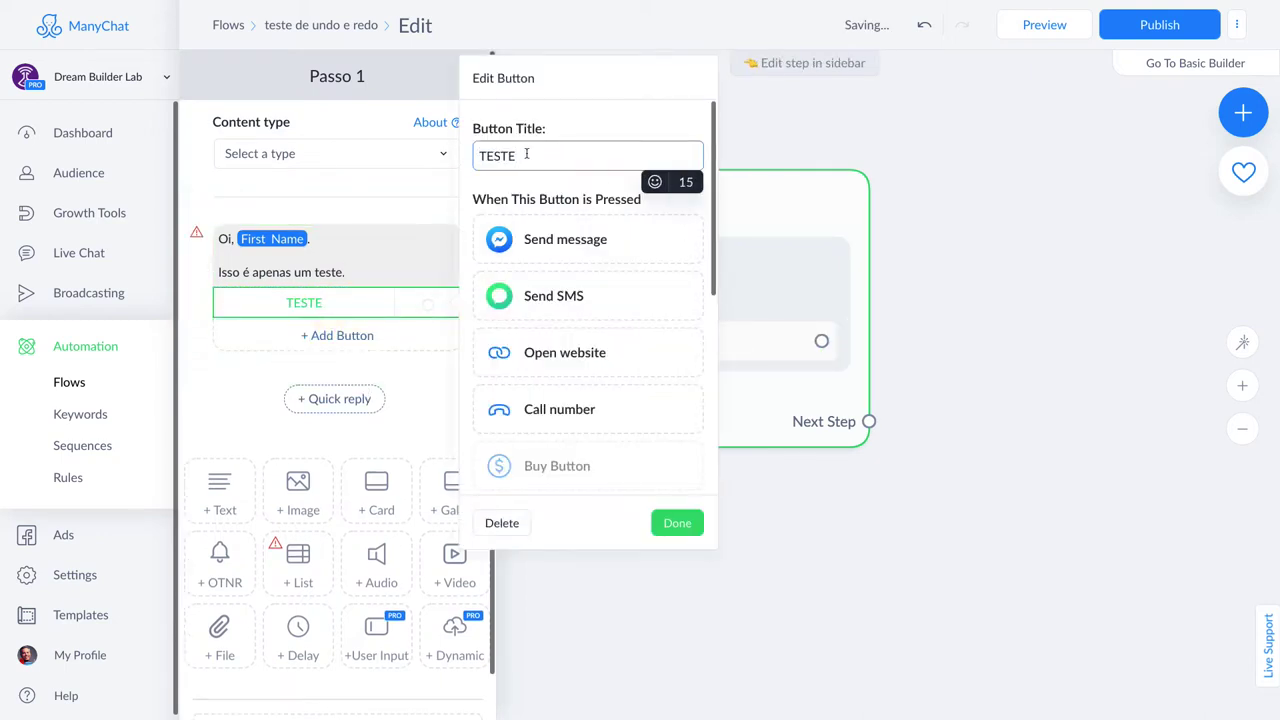
pyautogui.click(584, 244)
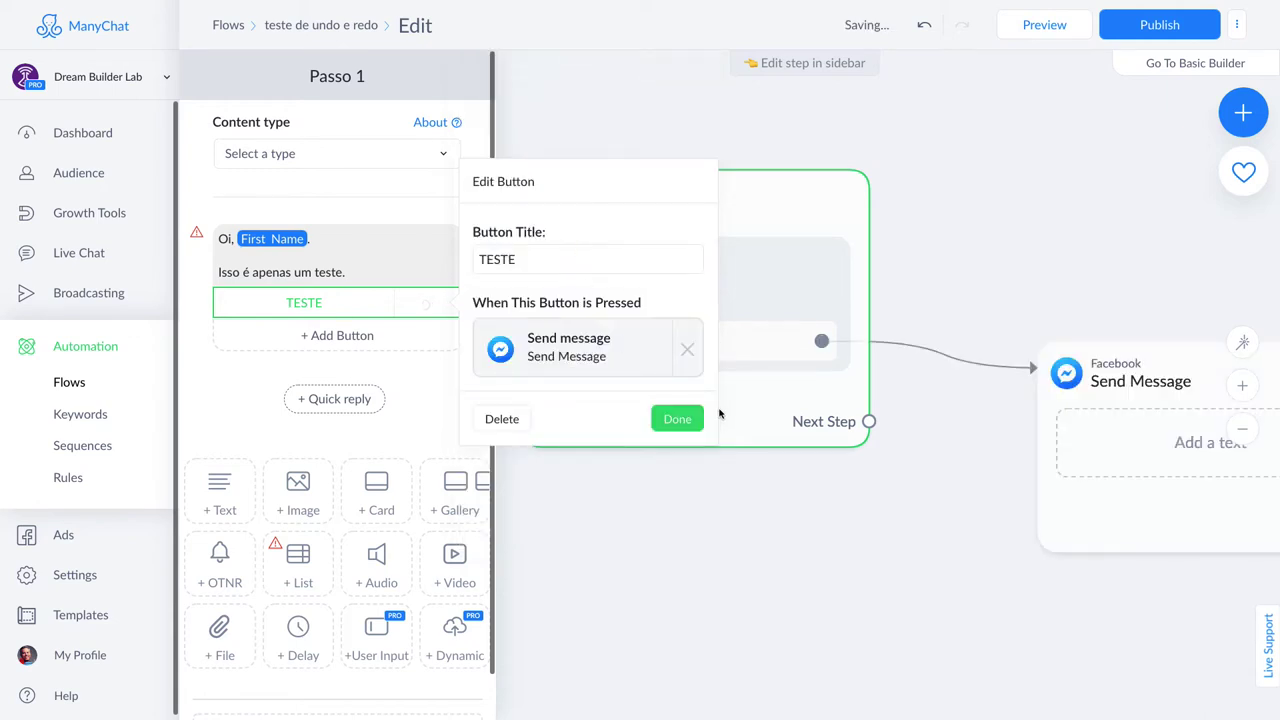
pyautogui.click(684, 418)
pyautogui.click(967, 502)
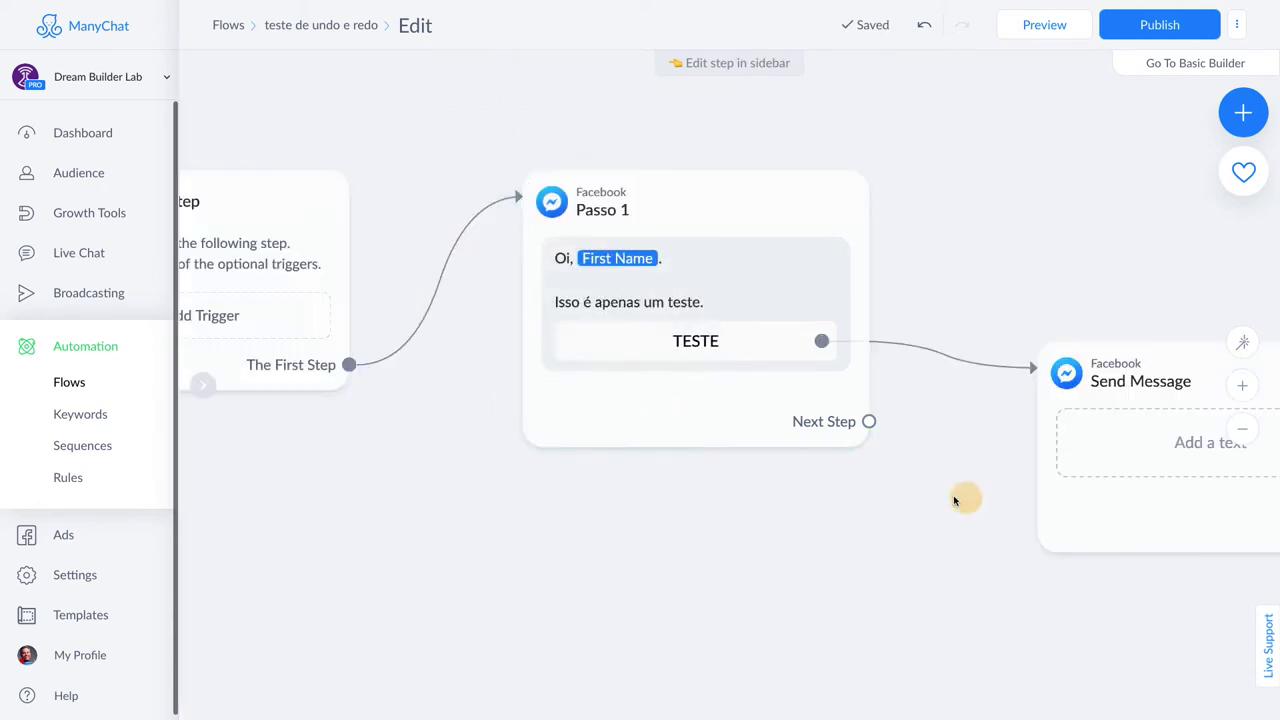
# Move the new Send Message block level with Passo 1 and rename it "Passo 2".
pyautogui.moveTo(967, 502); pyautogui.dragTo(786, 443)
pyautogui.moveTo(985, 342); pyautogui.dragTo(946, 163)
pyautogui.click(944, 167)
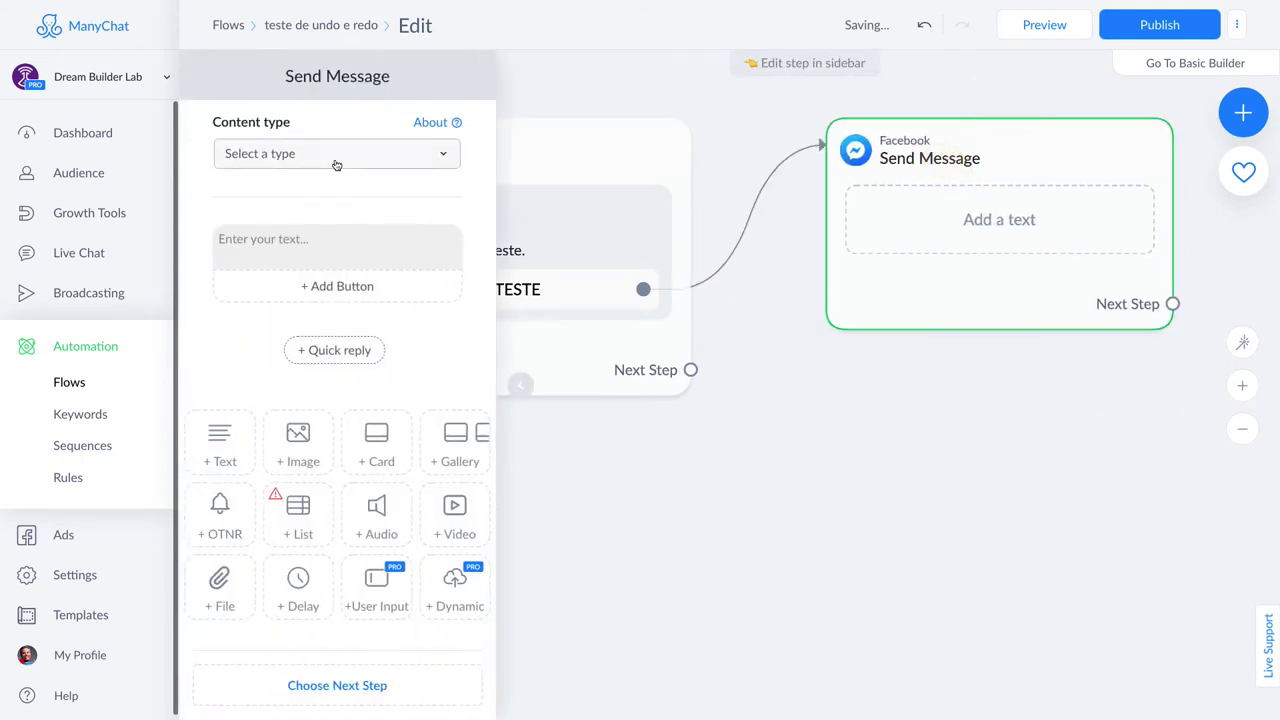
pyautogui.click(338, 76)
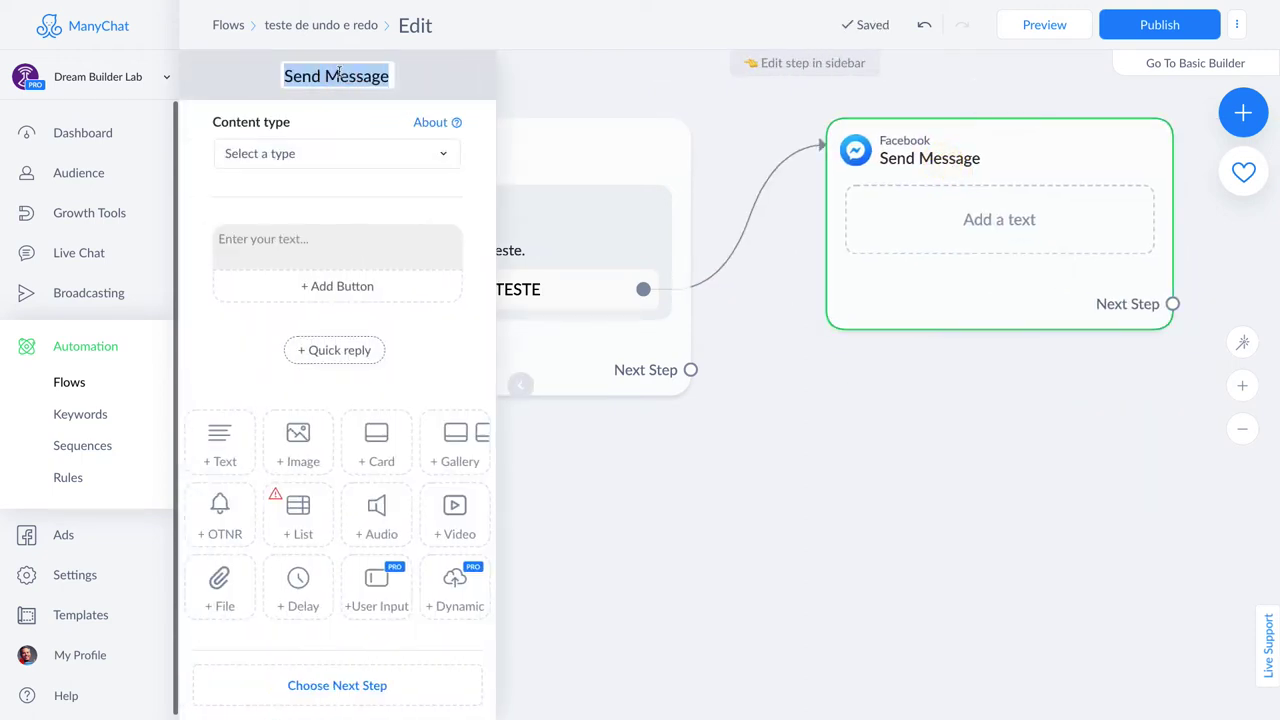
pyautogui.write('PASSO')
pyautogui.press('BackSpace')
pyautogui.press('BackSpace')
pyautogui.press('BackSpace')
pyautogui.press('BackSpace')
pyautogui.write('asso 2')
pyautogui.press('Return')
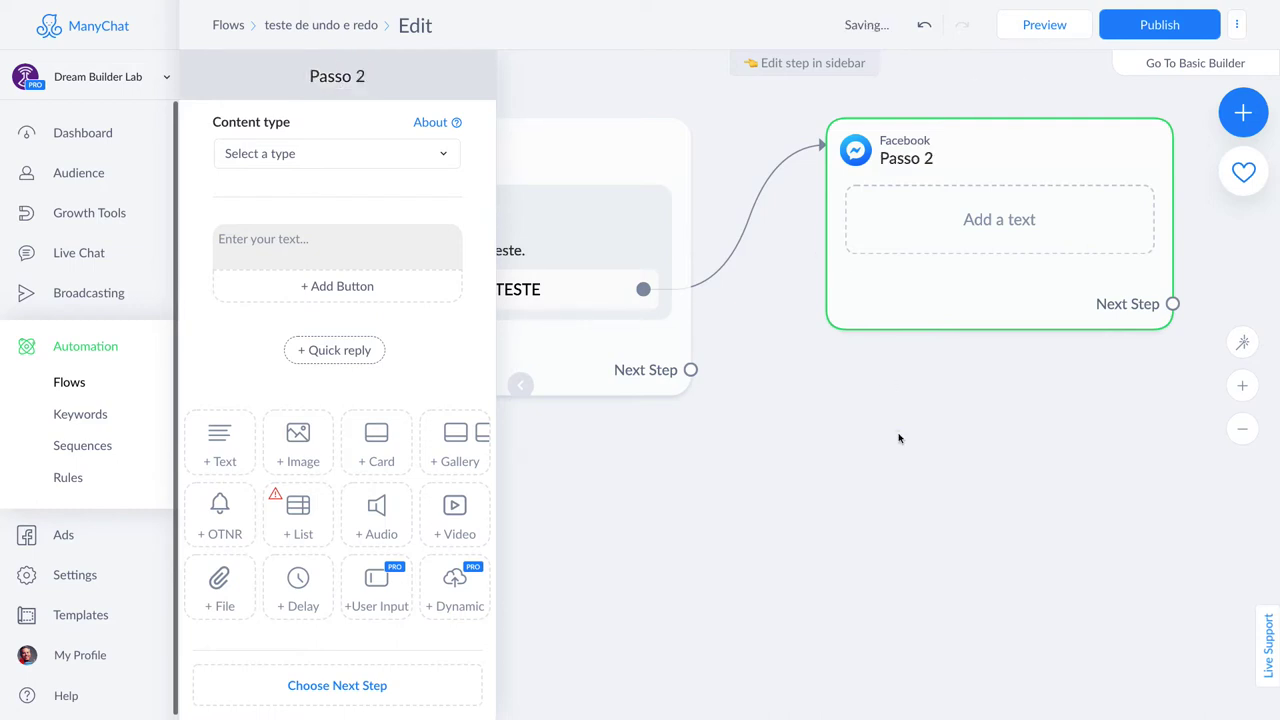
pyautogui.click(900, 434)
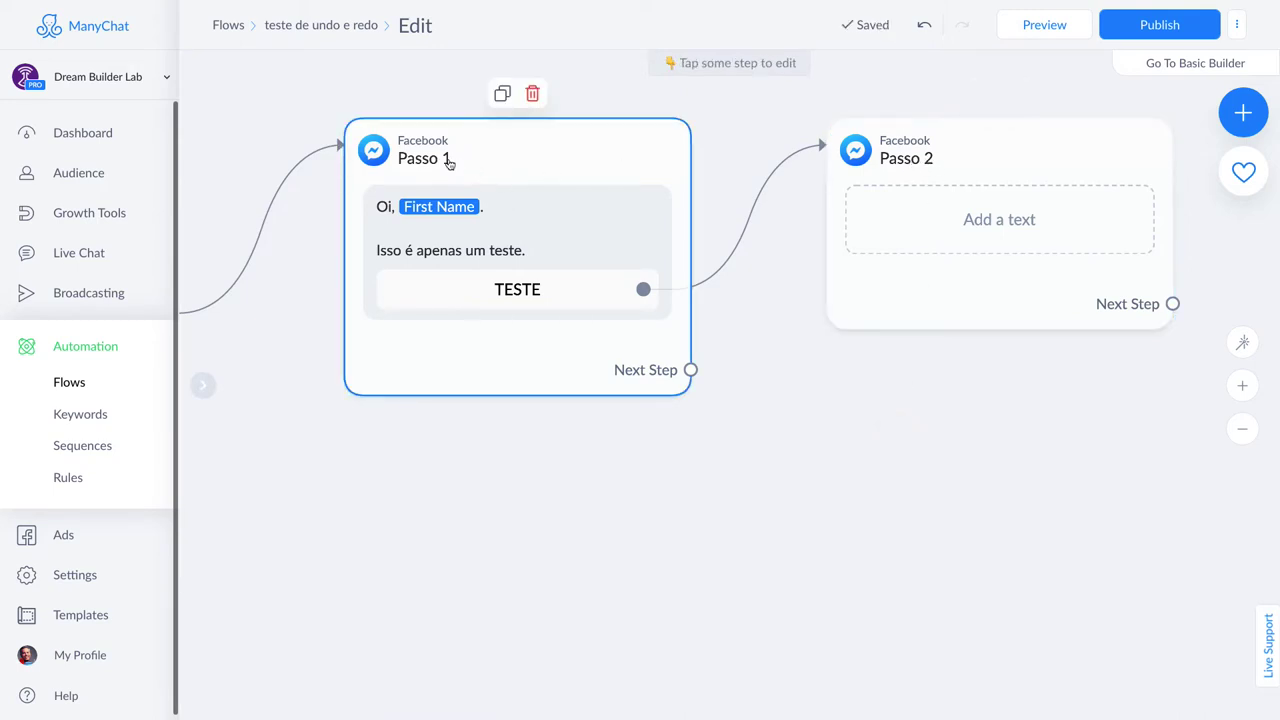
# Enter "Continuação apenas." as the text of the Passo 2 message.
pyautogui.click(873, 201)
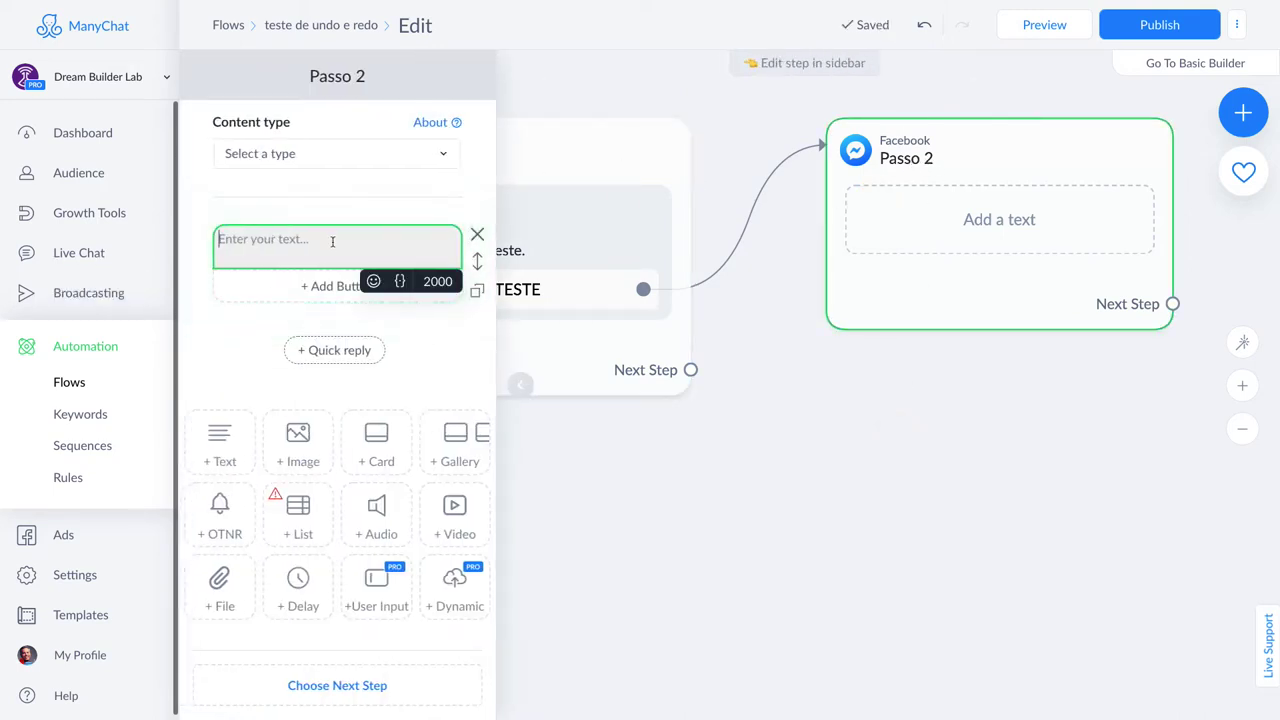
pyautogui.write('Continuação')
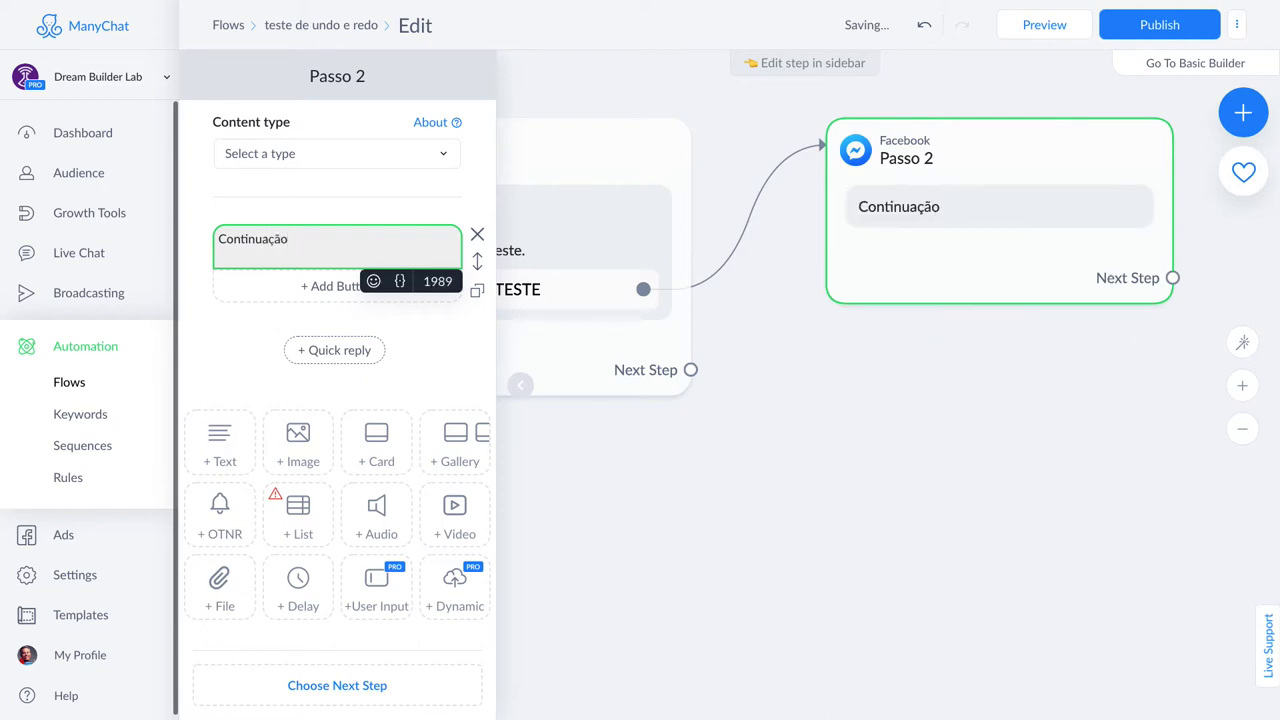
pyautogui.write('.')
pyautogui.click(872, 386)
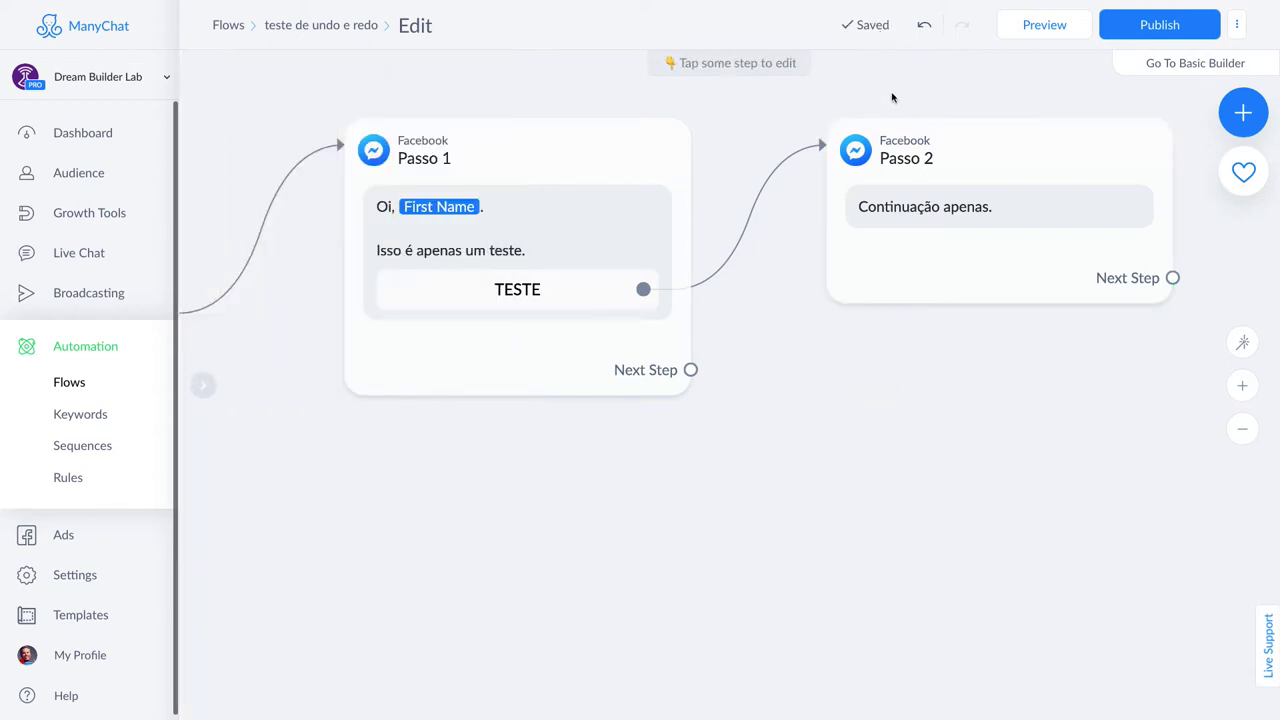
# Delete the Passo 2 step from the flow, then undo the deletion.
pyautogui.click(1016, 98)
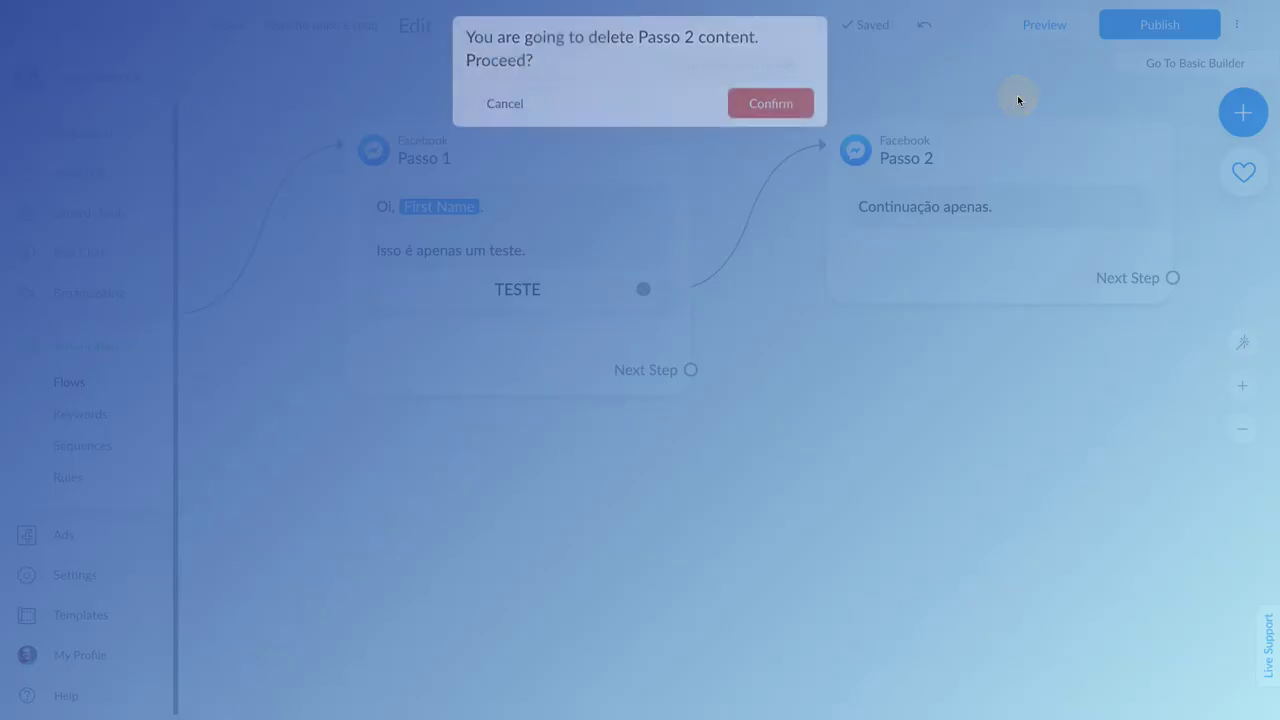
pyautogui.click(771, 113)
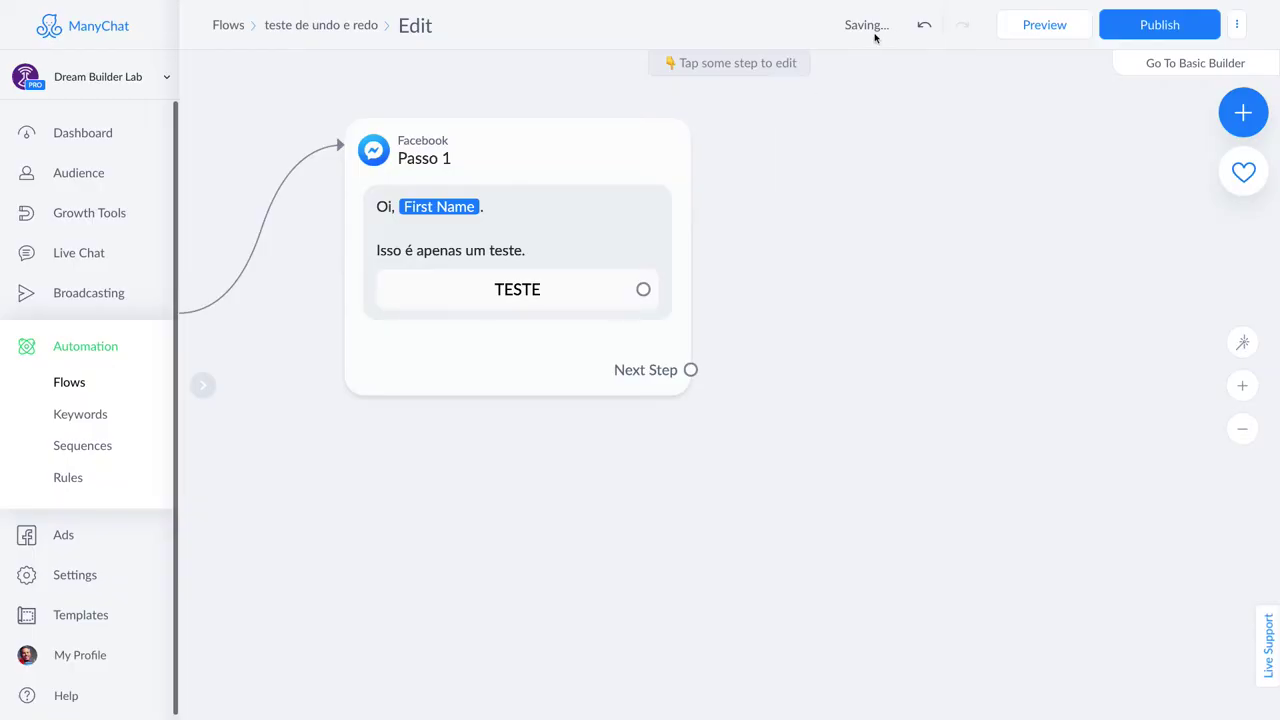
pyautogui.click(925, 30)
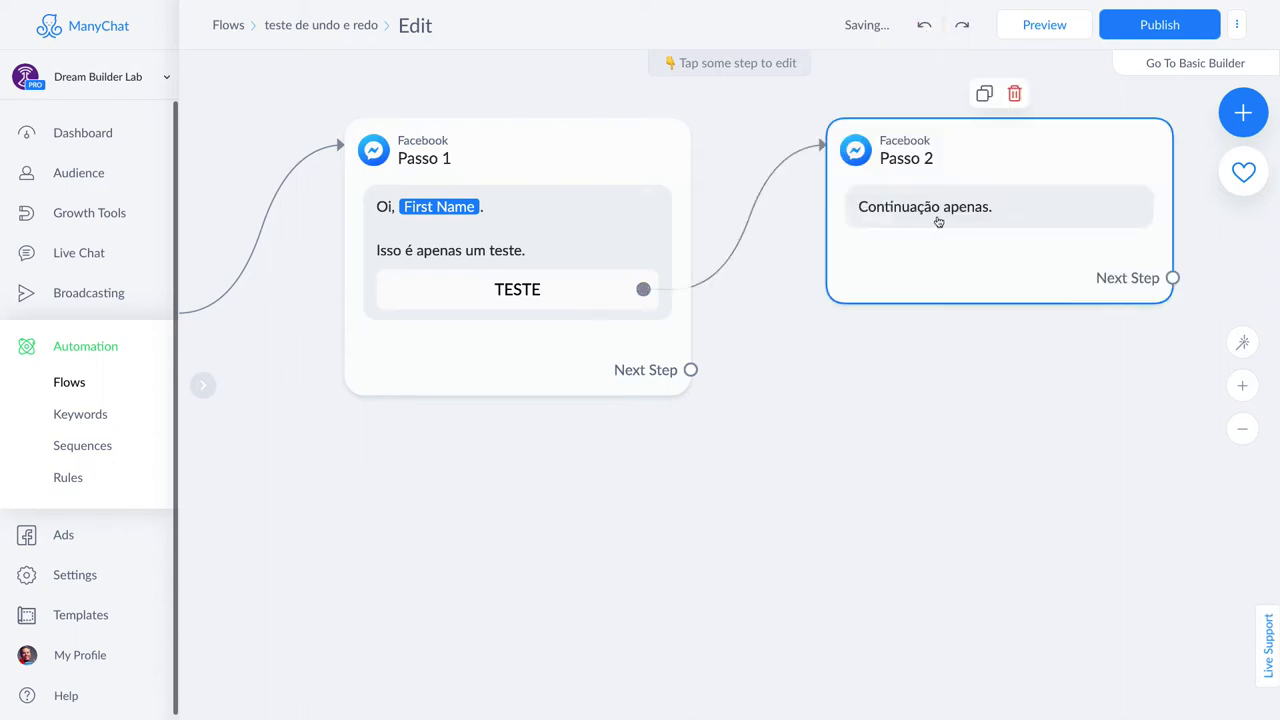
# Redo and undo the deletion of Passo 2 twice, ending with the step restored.
pyautogui.click(970, 36)
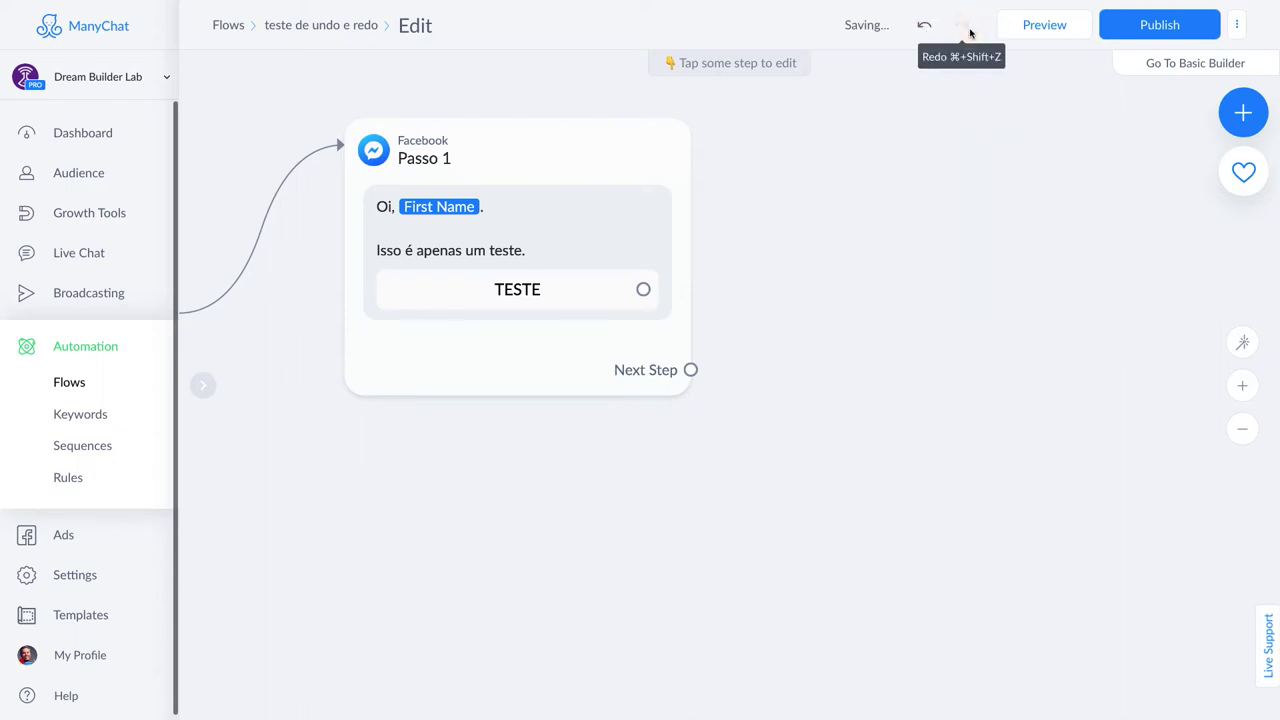
pyautogui.click(927, 36)
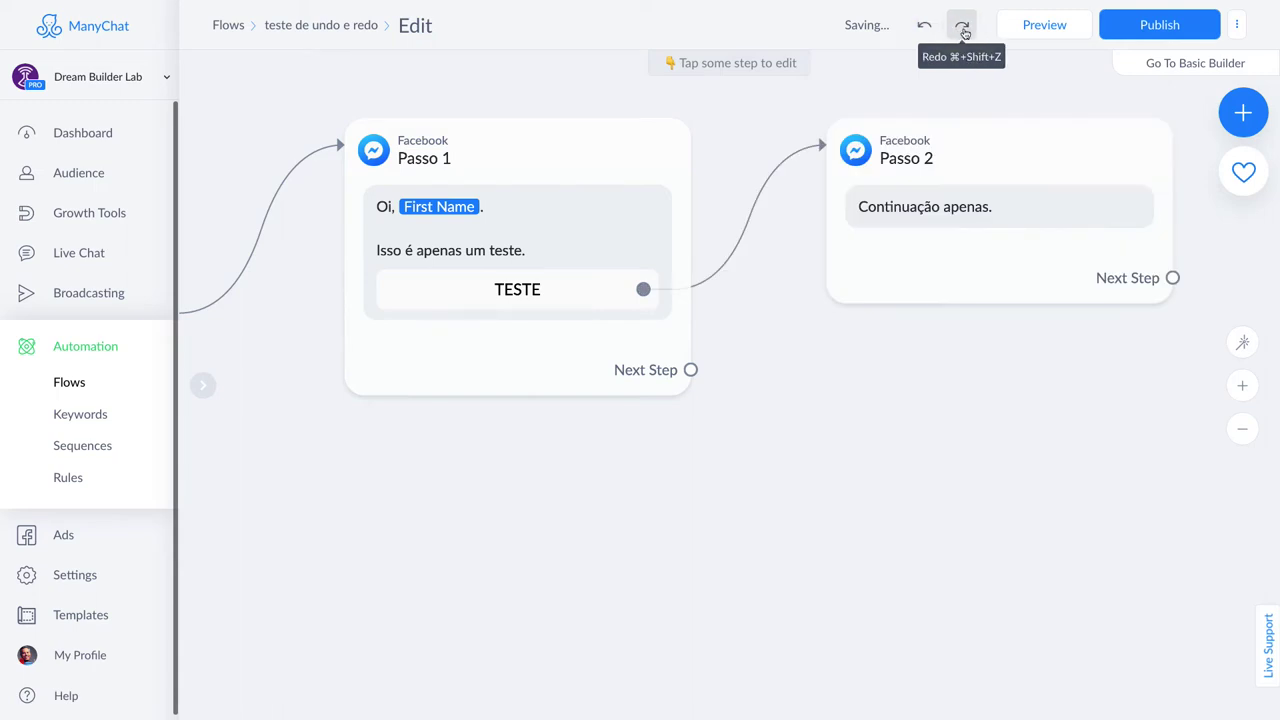
pyautogui.click(963, 30)
pyautogui.click(925, 32)
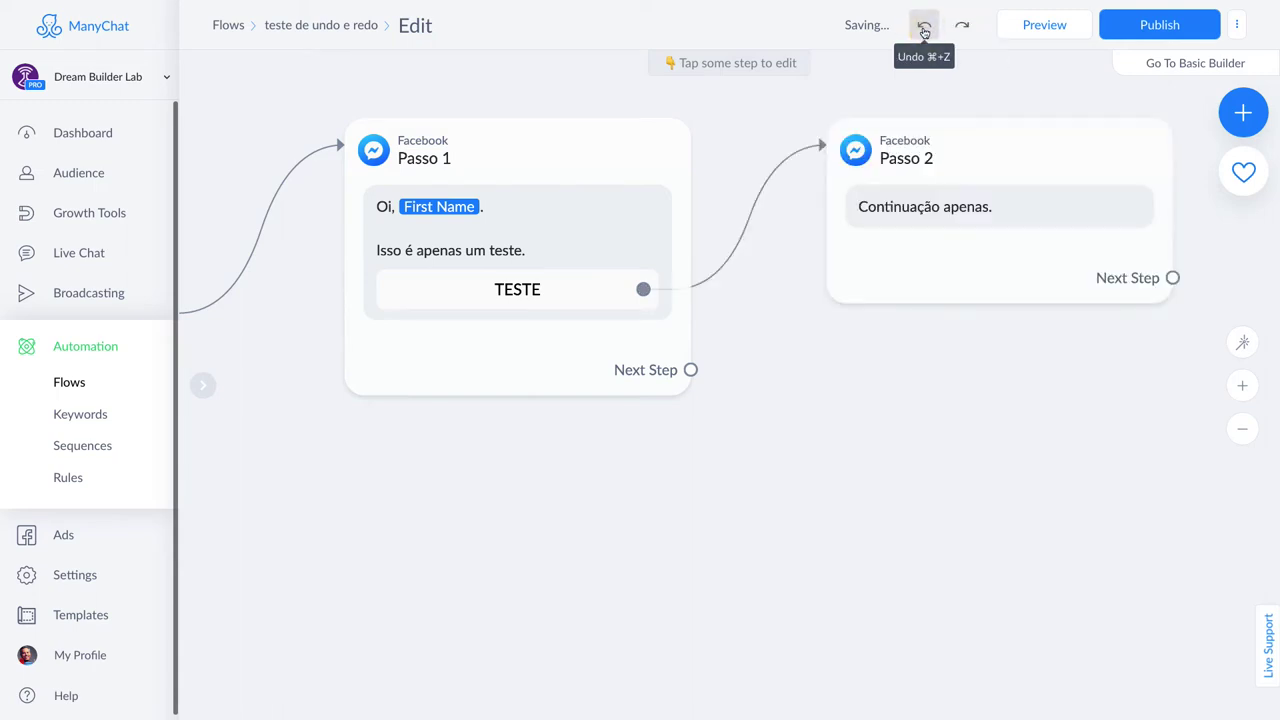
# Undo the text edits in Passo 2 until its message is empty.
pyautogui.click(924, 32)
pyautogui.click(924, 32)
pyautogui.click(924, 32)
pyautogui.click(924, 32)
pyautogui.click(924, 32)
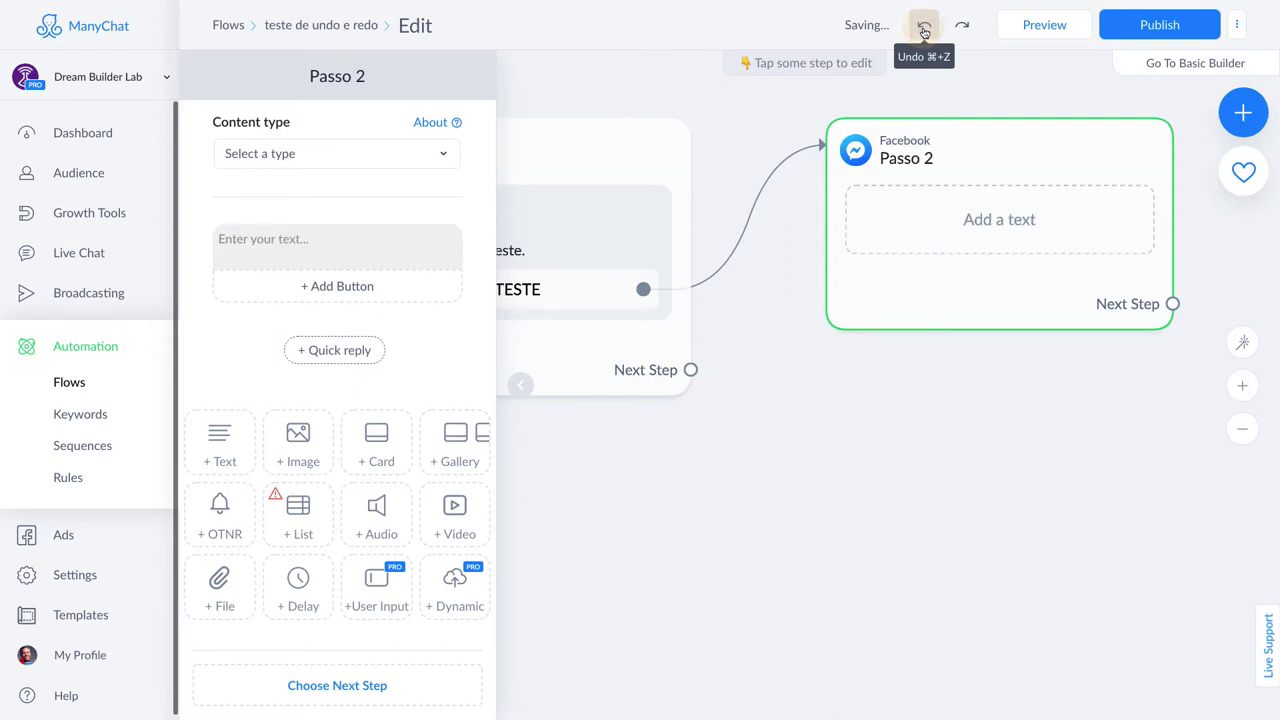
# Undo the renaming, moving and creation of the second step until only Passo 1 remains in the flow.
pyautogui.click(924, 32)
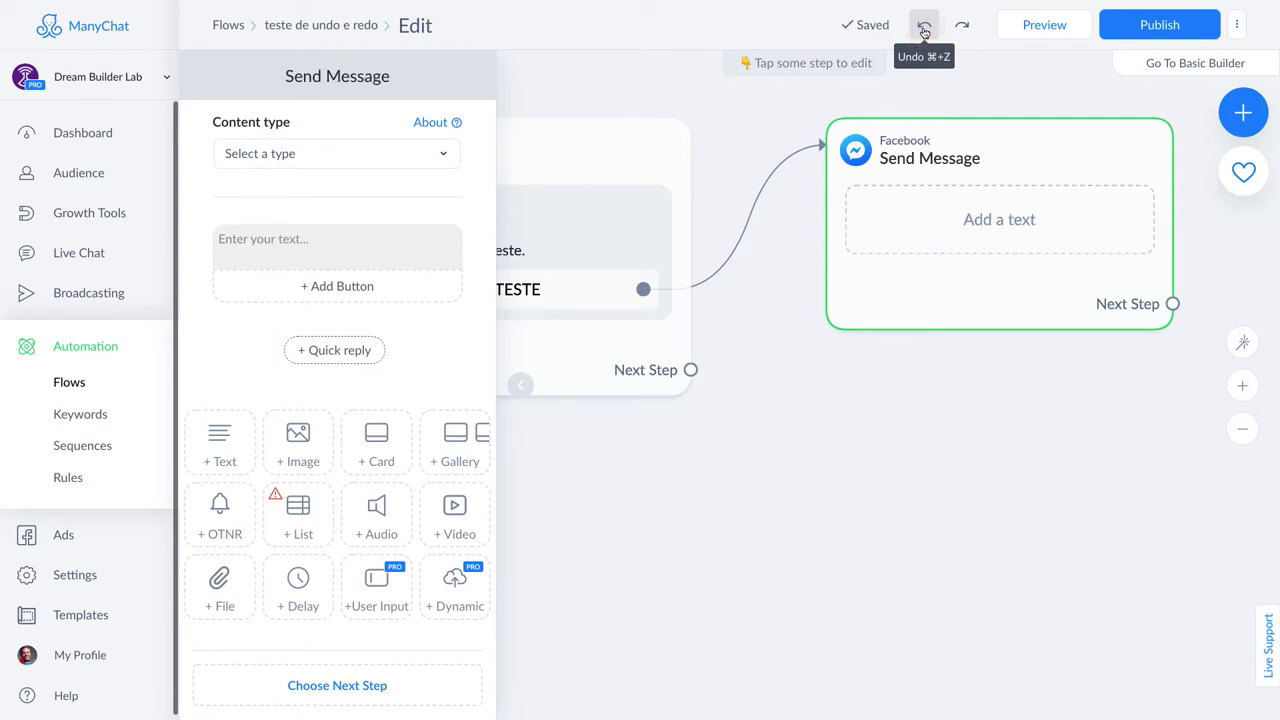
pyautogui.click(924, 32)
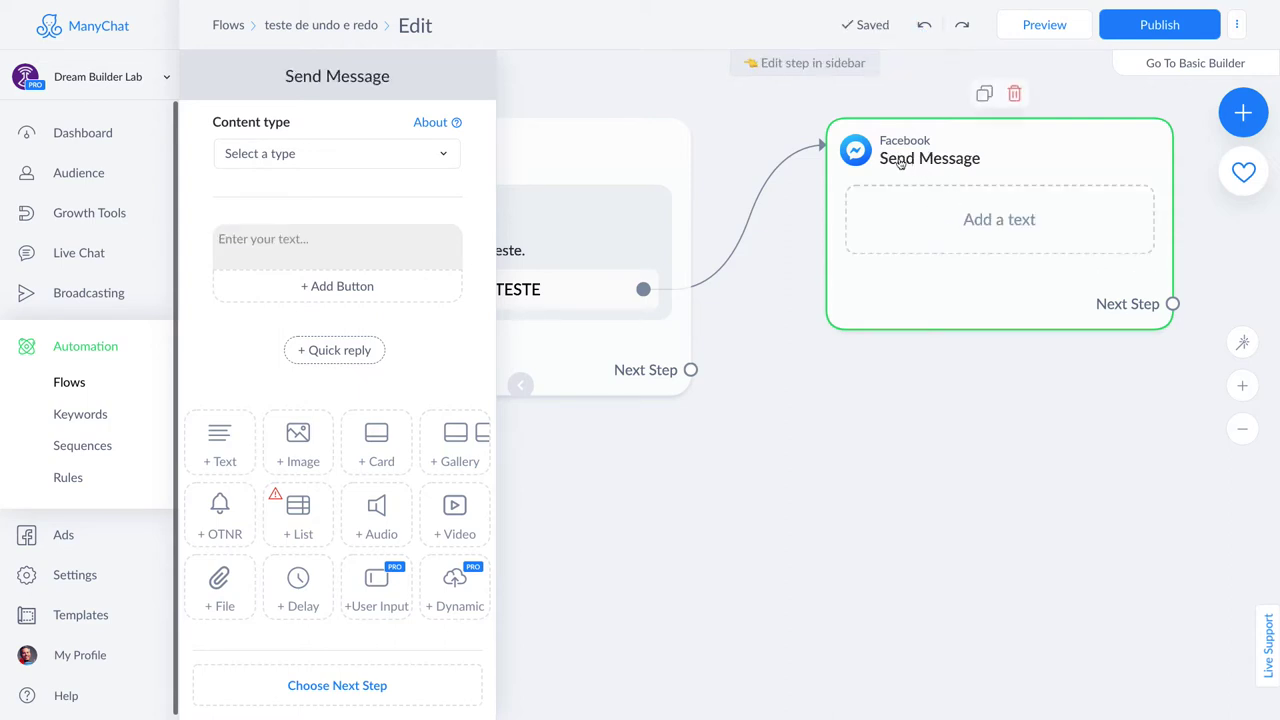
pyautogui.click(924, 32)
pyautogui.click(924, 30)
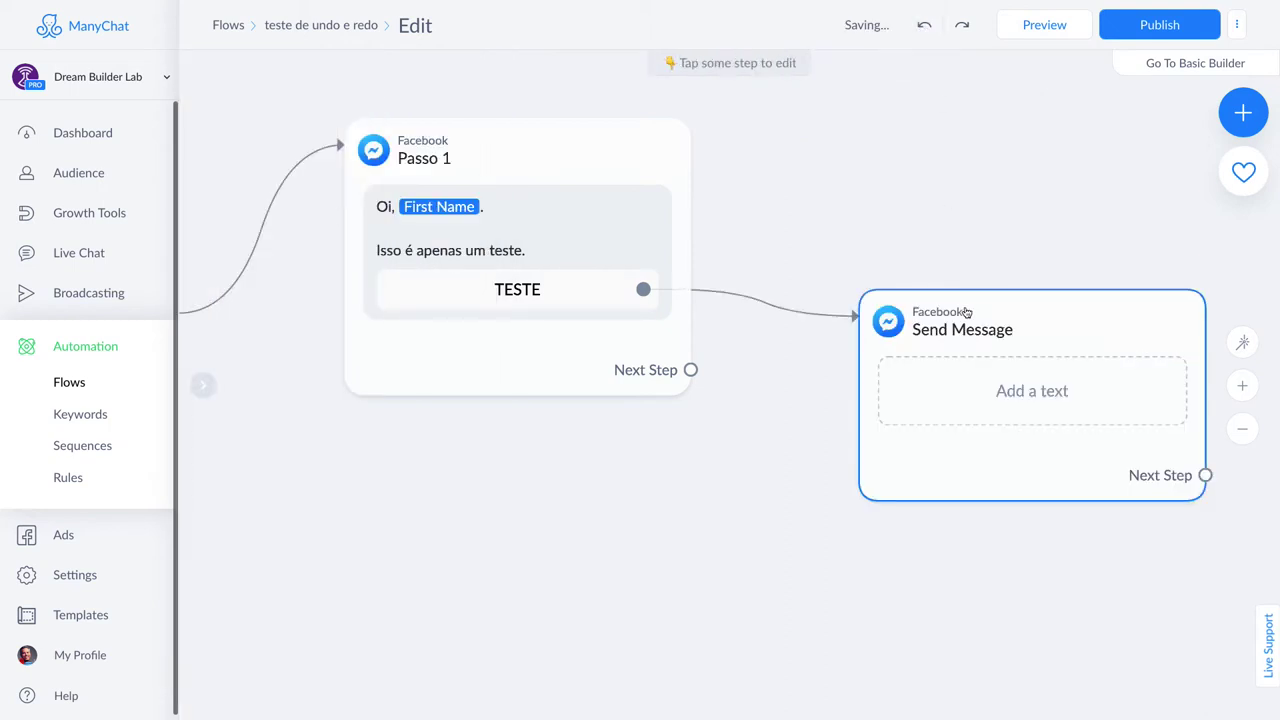
pyautogui.click(924, 28)
pyautogui.click(924, 26)
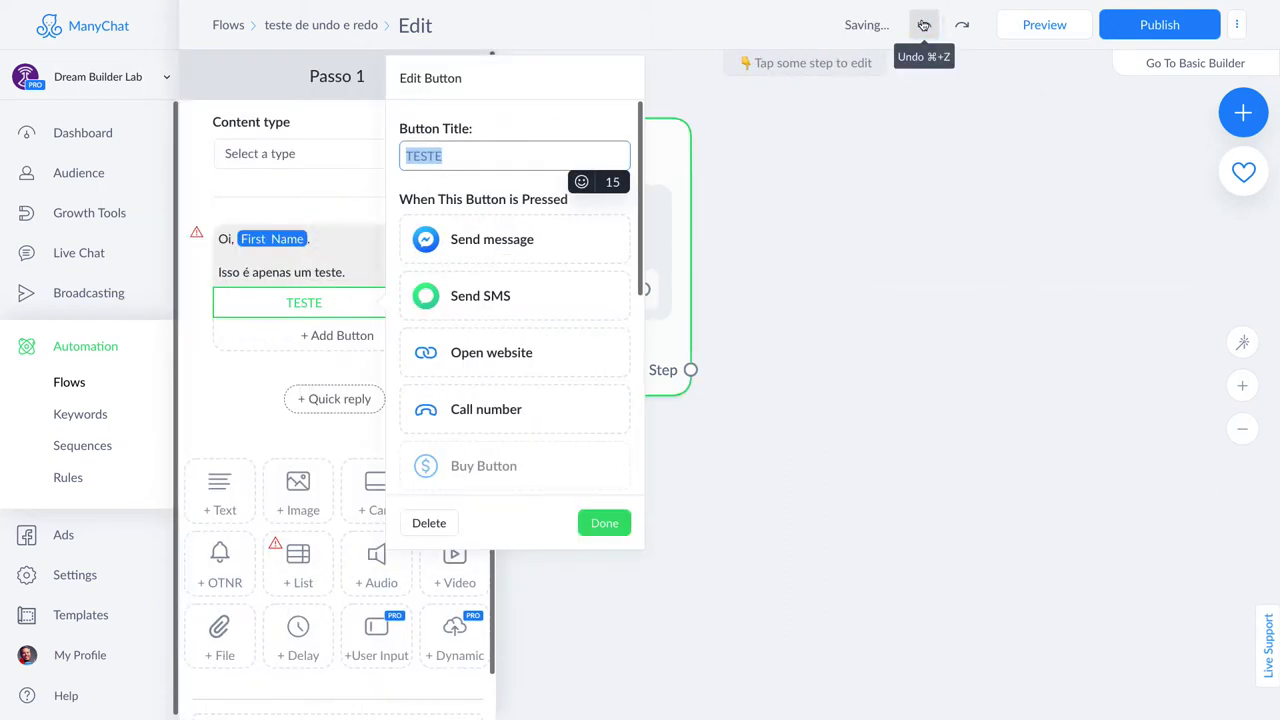
pyautogui.click(833, 273)
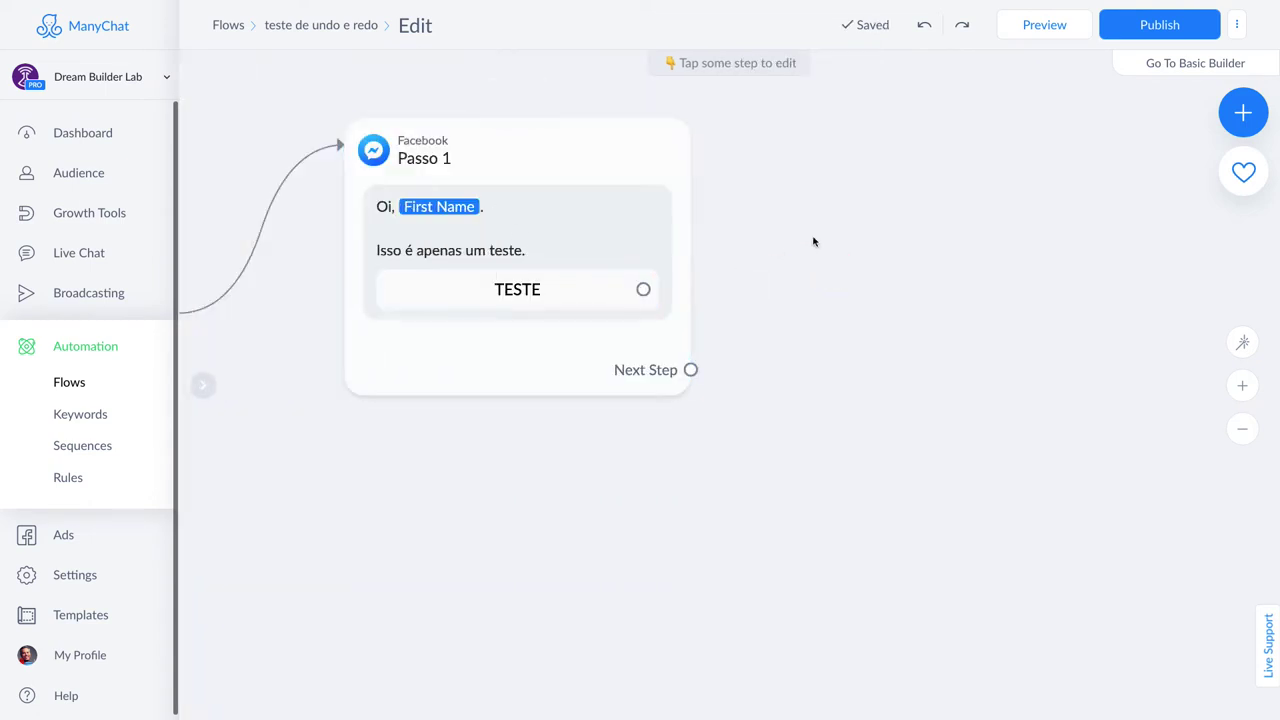
# Redo the undone changes until Passo 2 again contains "Continuação apenas.", and publish the flow.
pyautogui.click(962, 31)
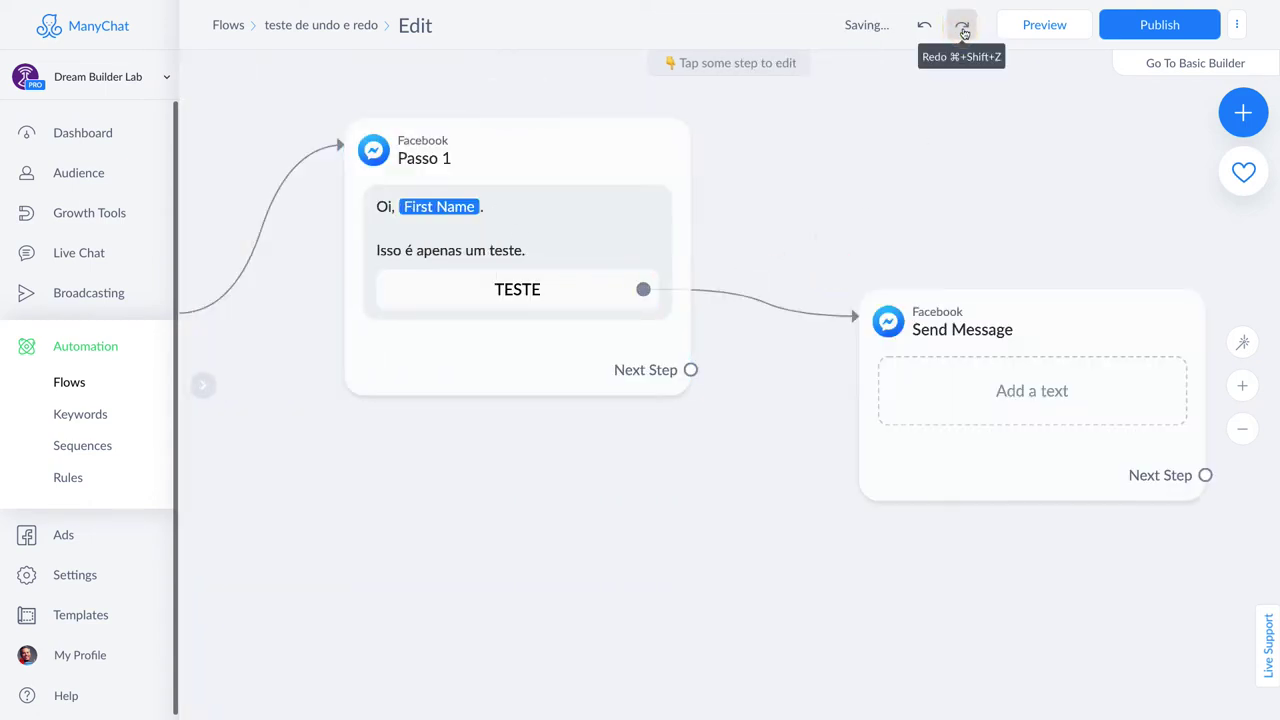
pyautogui.click(962, 31)
pyautogui.click(962, 31)
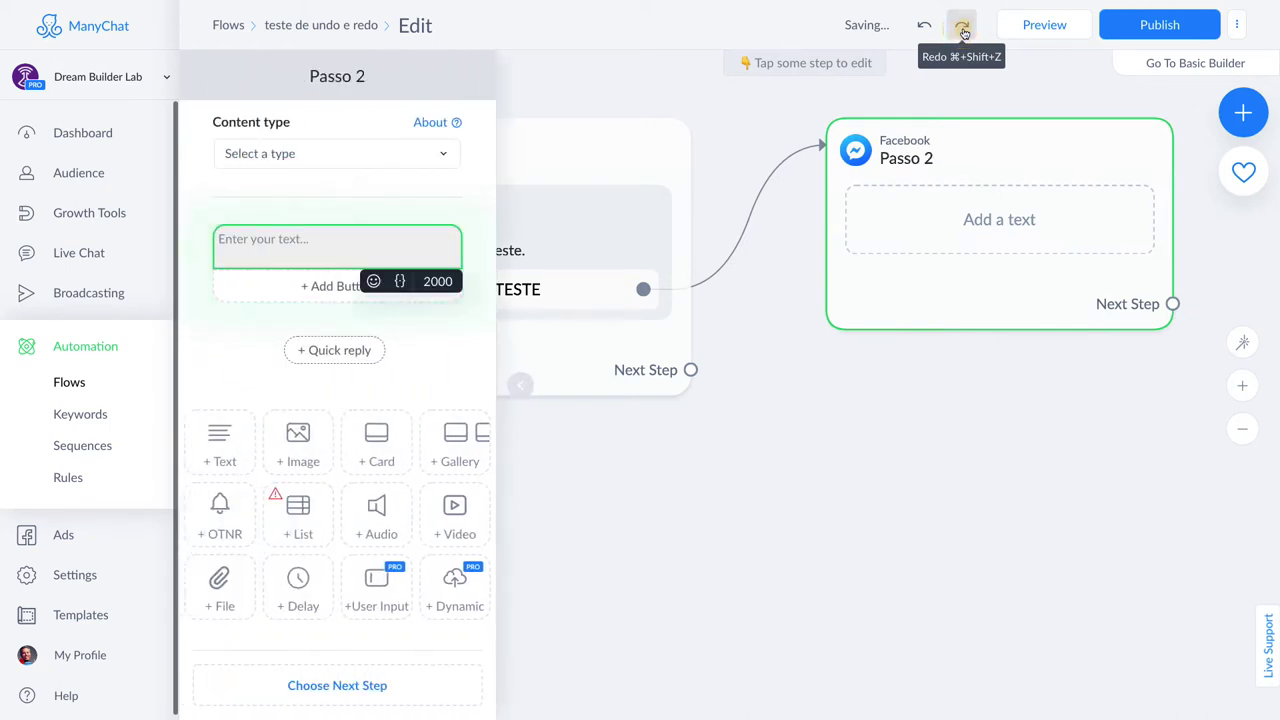
pyautogui.click(962, 31)
pyautogui.click(962, 31)
pyautogui.click(962, 31)
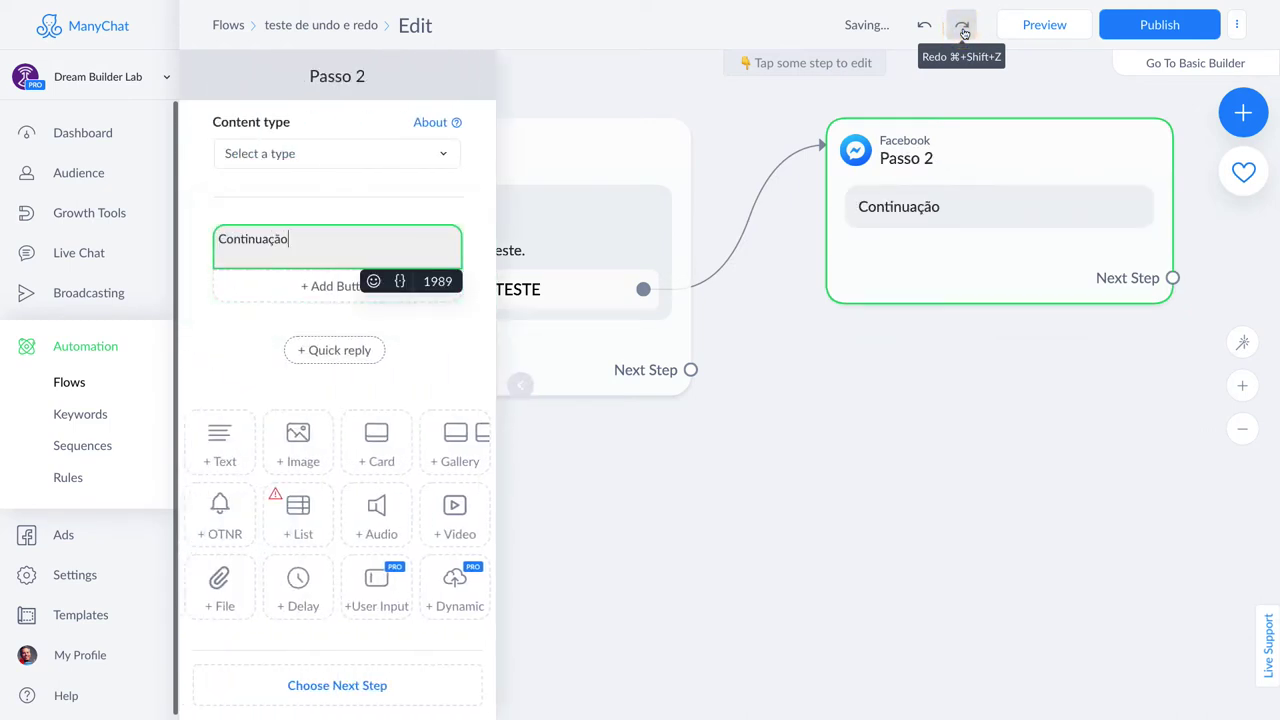
pyautogui.click(962, 31)
pyautogui.click(962, 31)
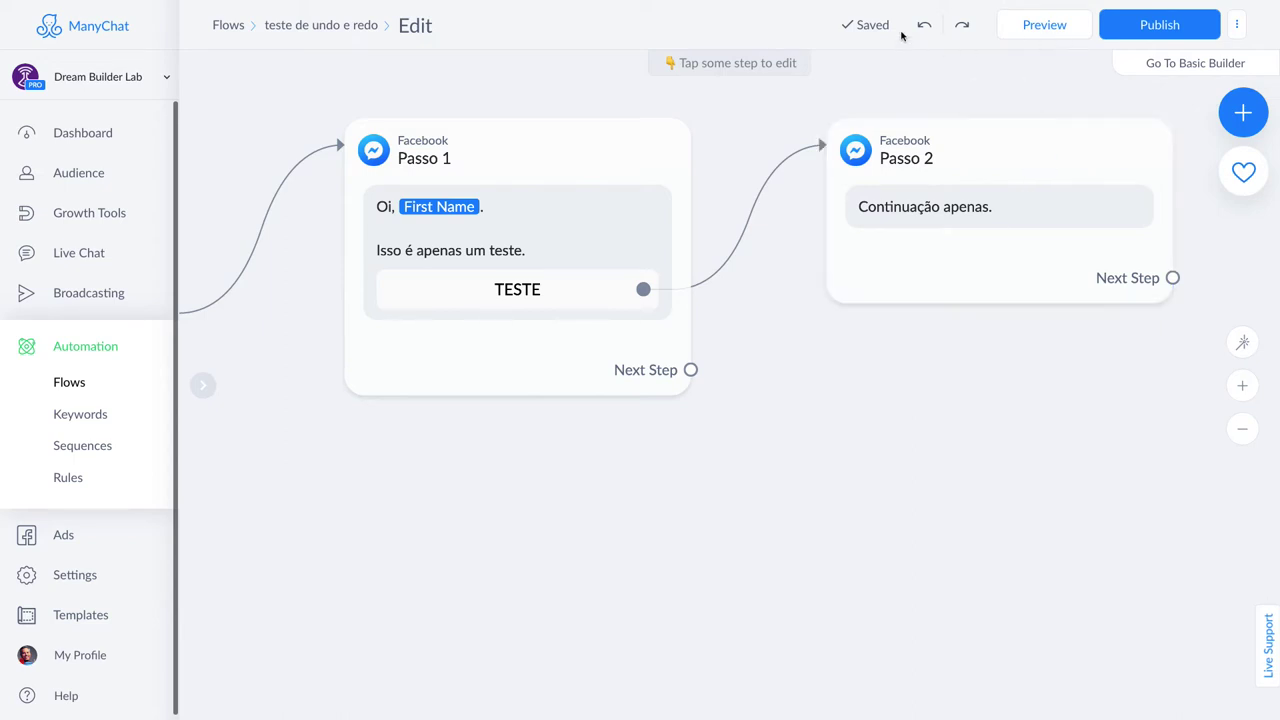
pyautogui.click(1117, 34)
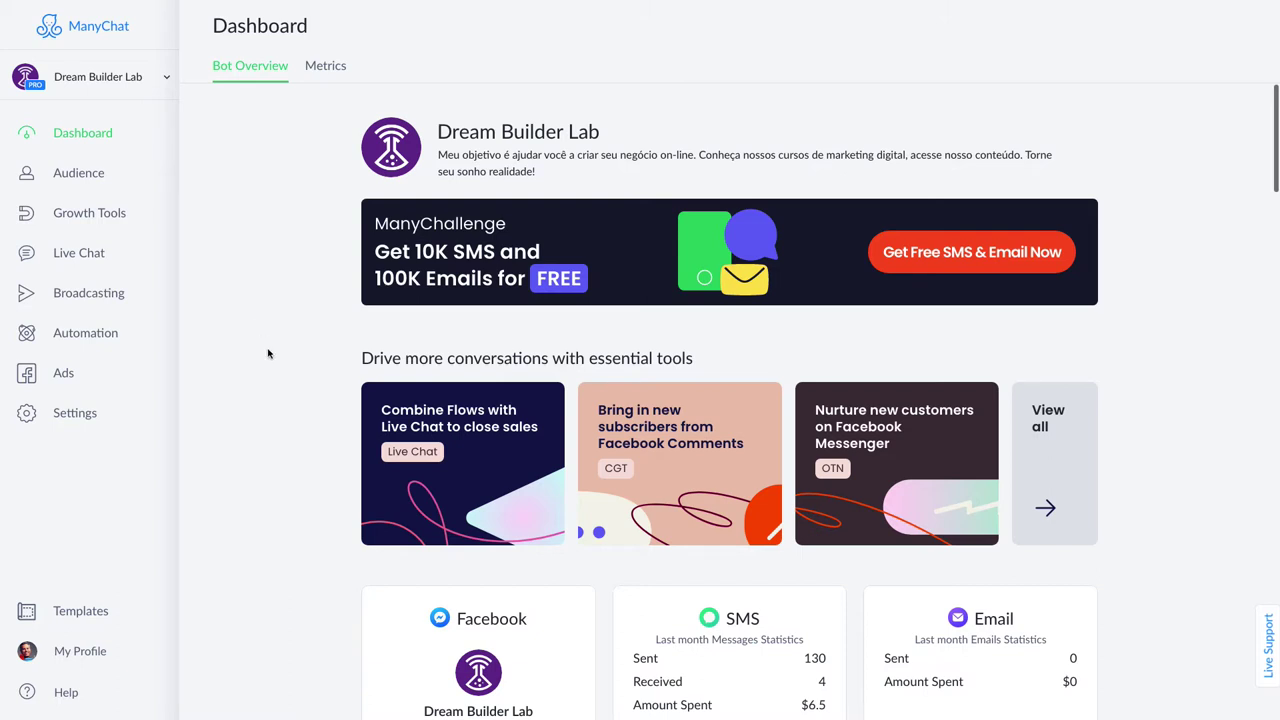
# Open the Custom Fields settings, look through the Bot Fields list and return to User Fields.
pyautogui.click(87, 417)
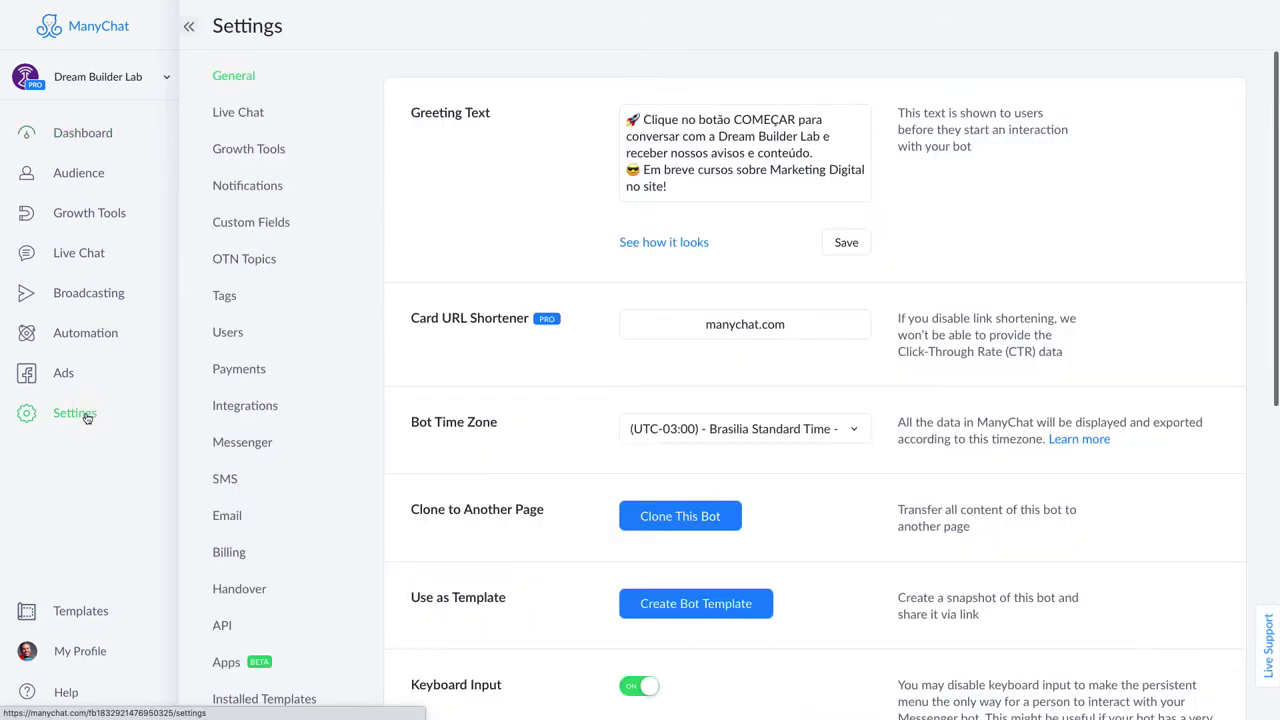
pyautogui.click(271, 227)
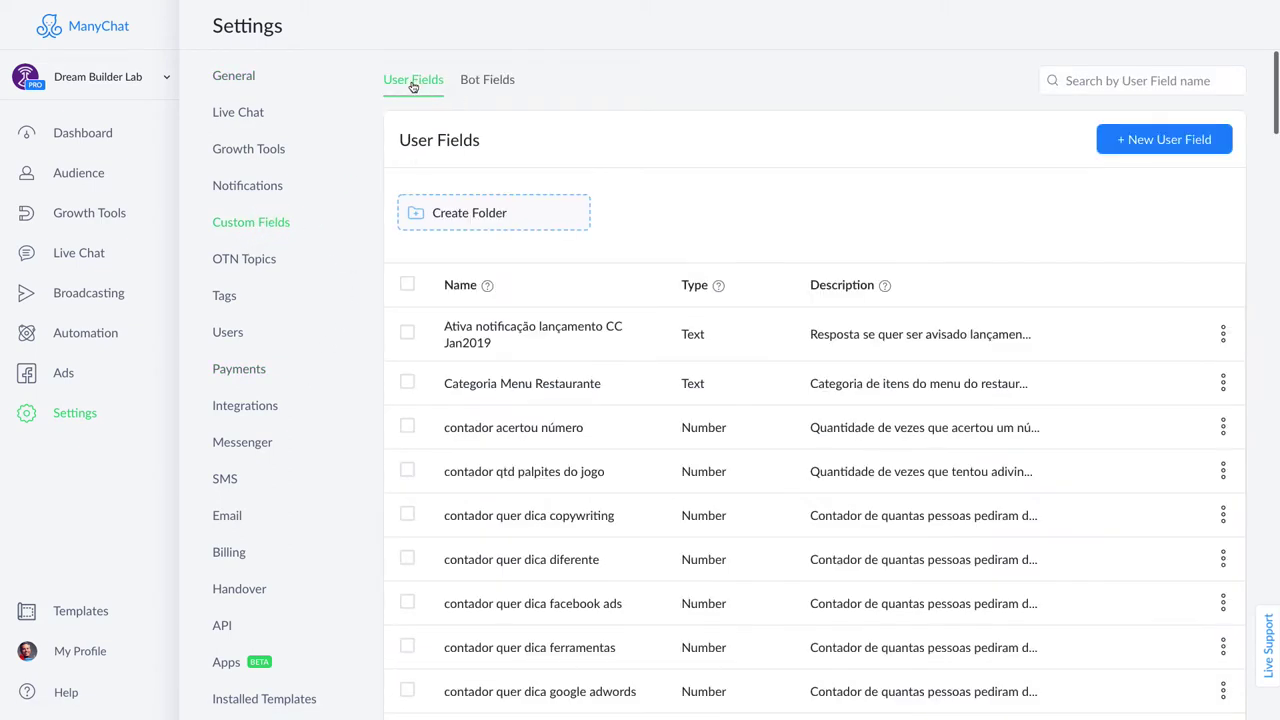
pyautogui.click(489, 82)
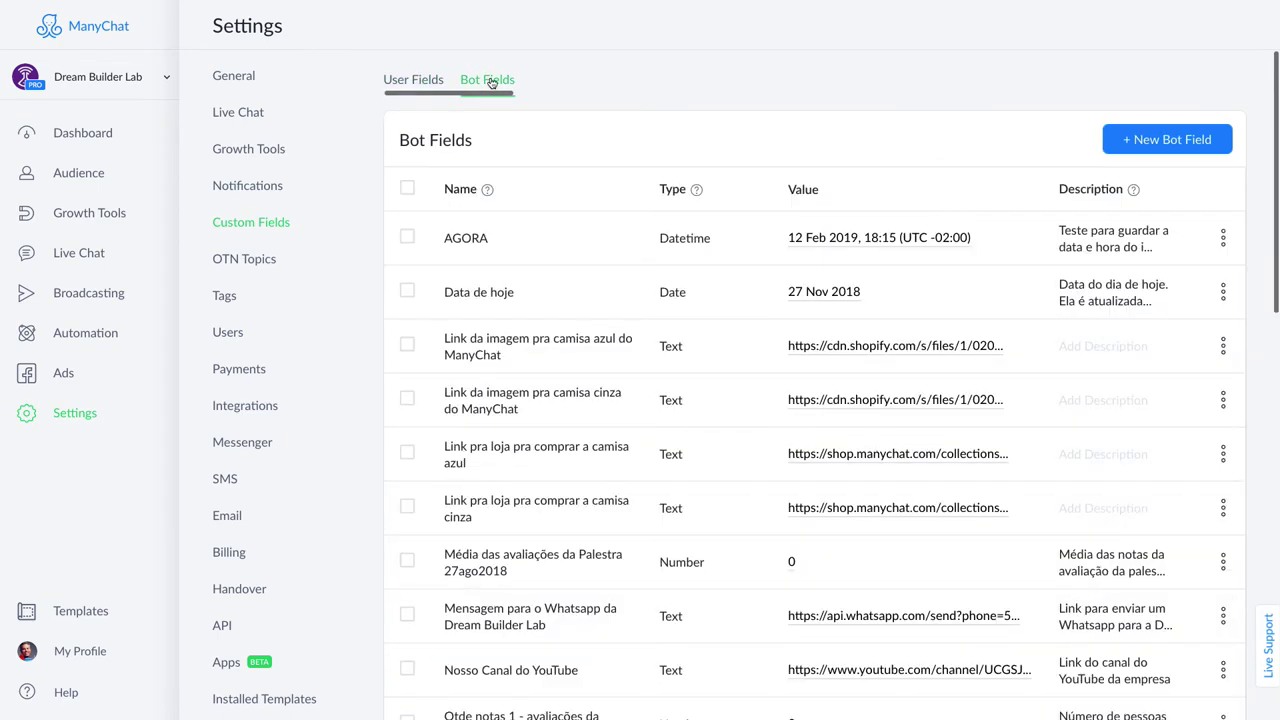
pyautogui.click(424, 82)
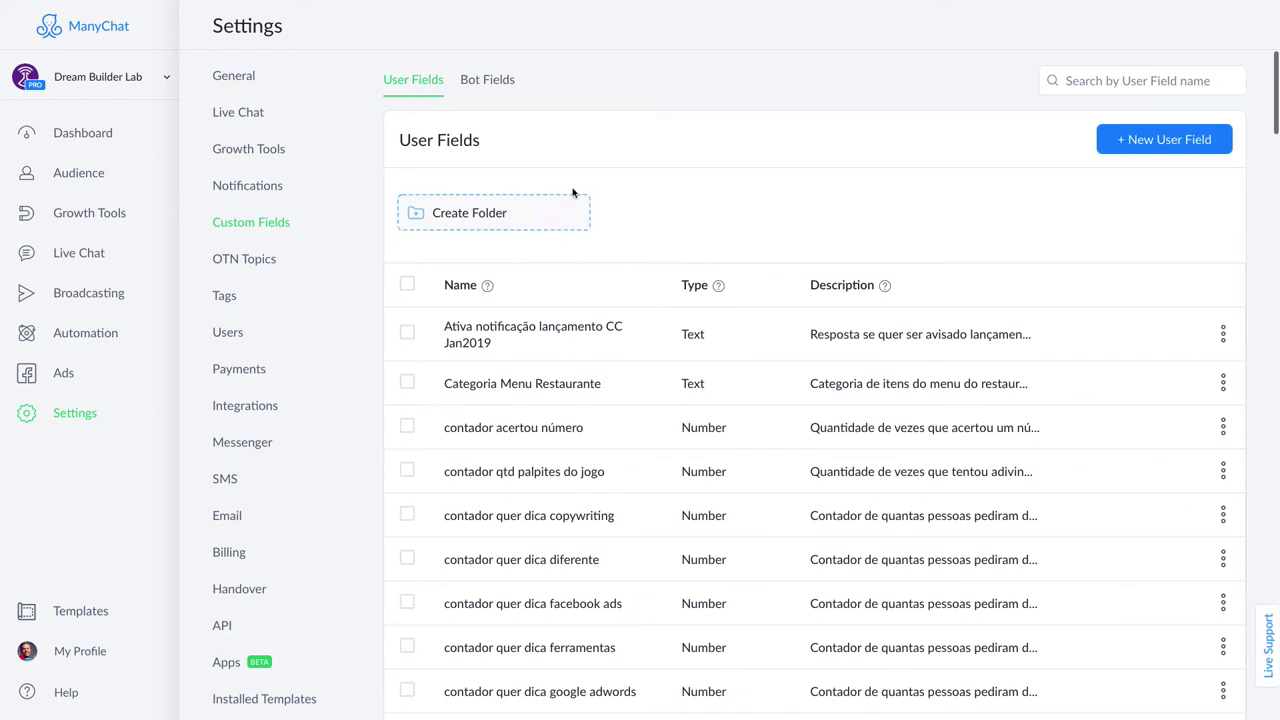
# Create a user field folder named "Template XYZ".
pyautogui.click(505, 215)
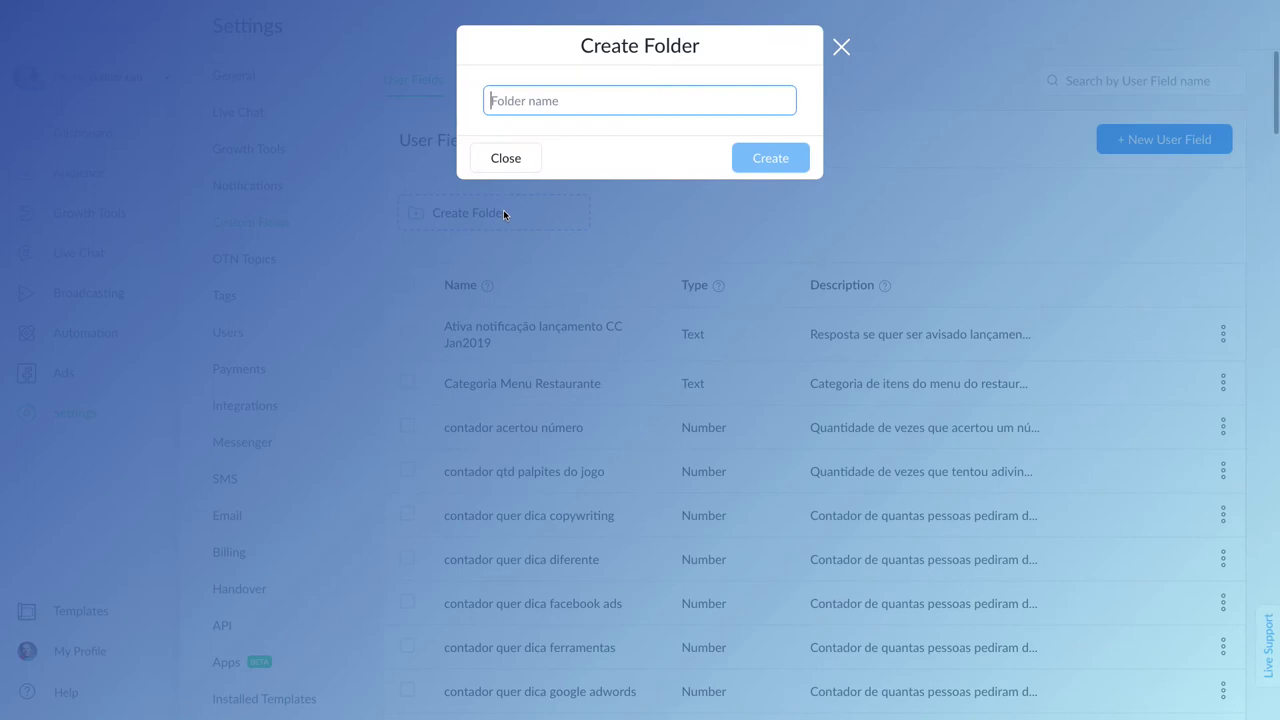
pyautogui.write('Temp')
pyautogui.write('late')
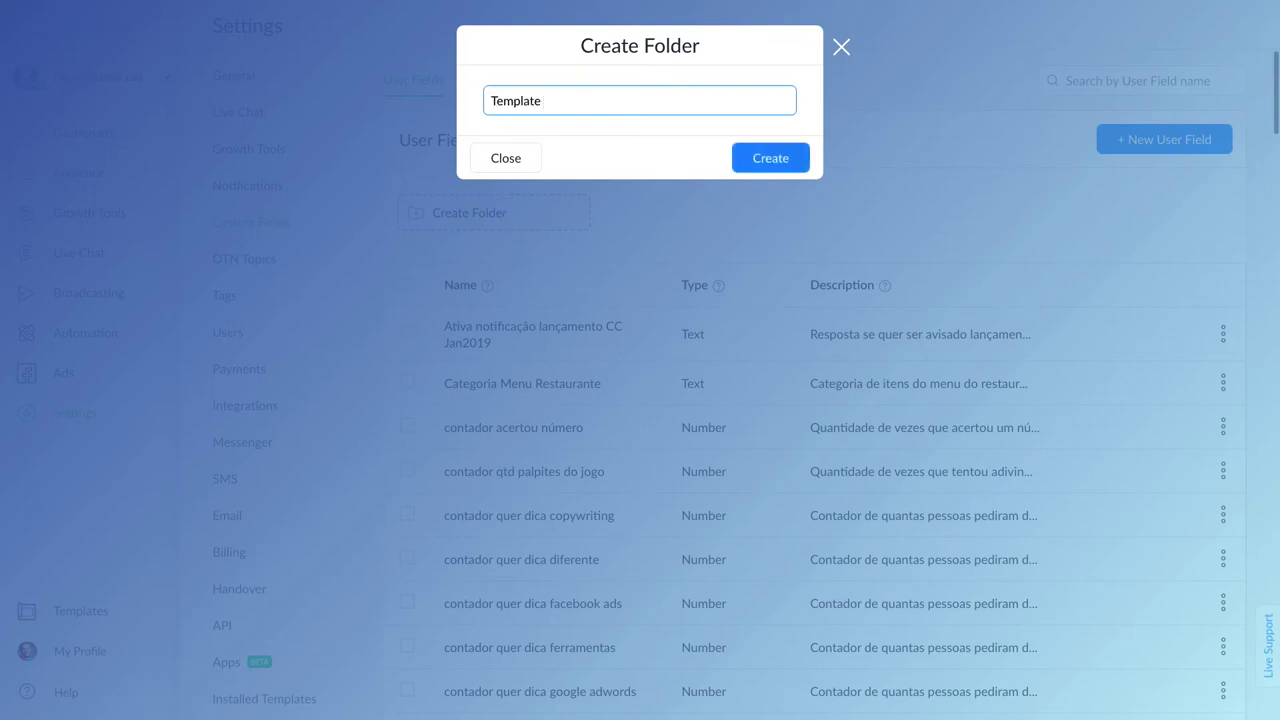
pyautogui.write(' XYZ')
pyautogui.click(775, 161)
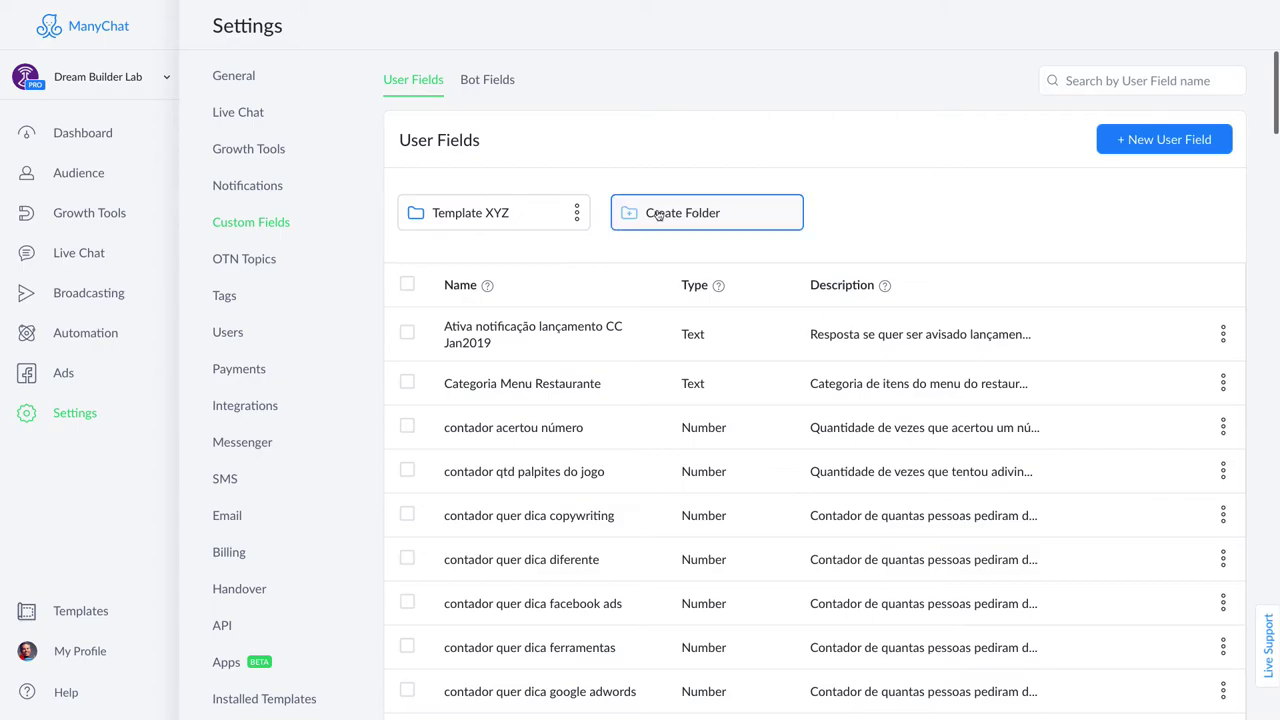
# Create a second user field folder named "Projeto ABC".
pyautogui.click(703, 222)
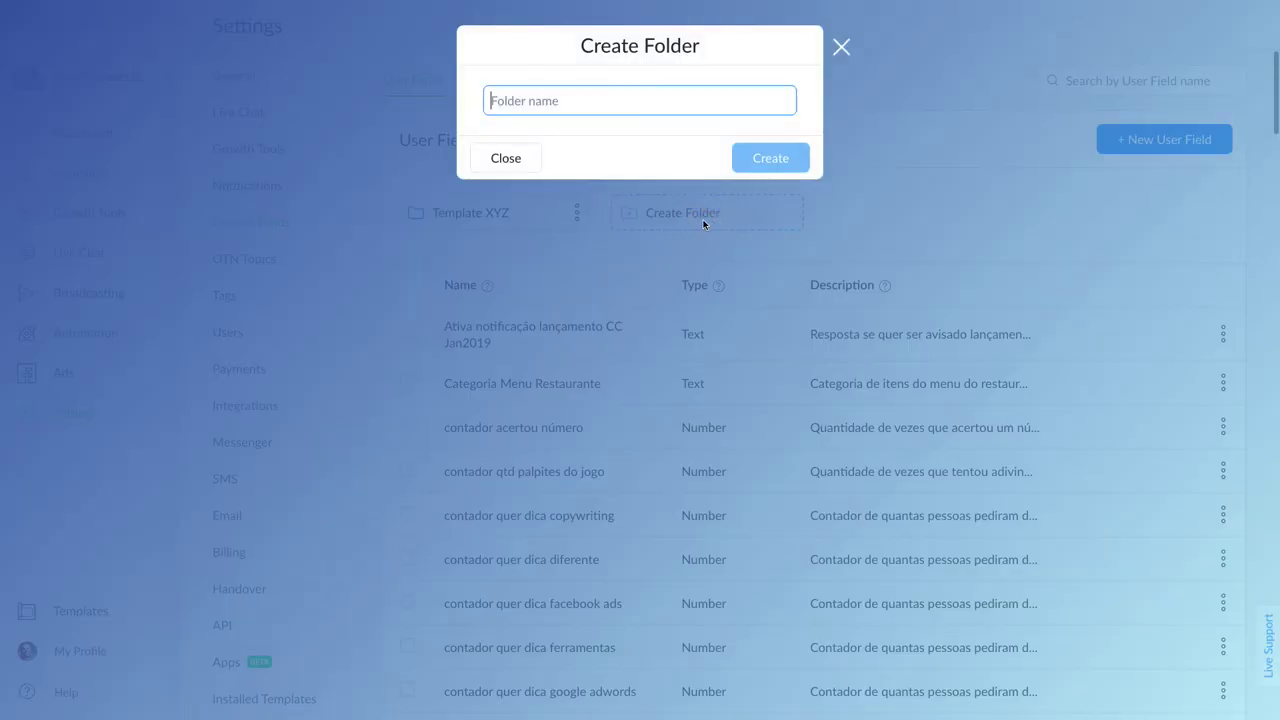
pyautogui.write('Projeto ABC')
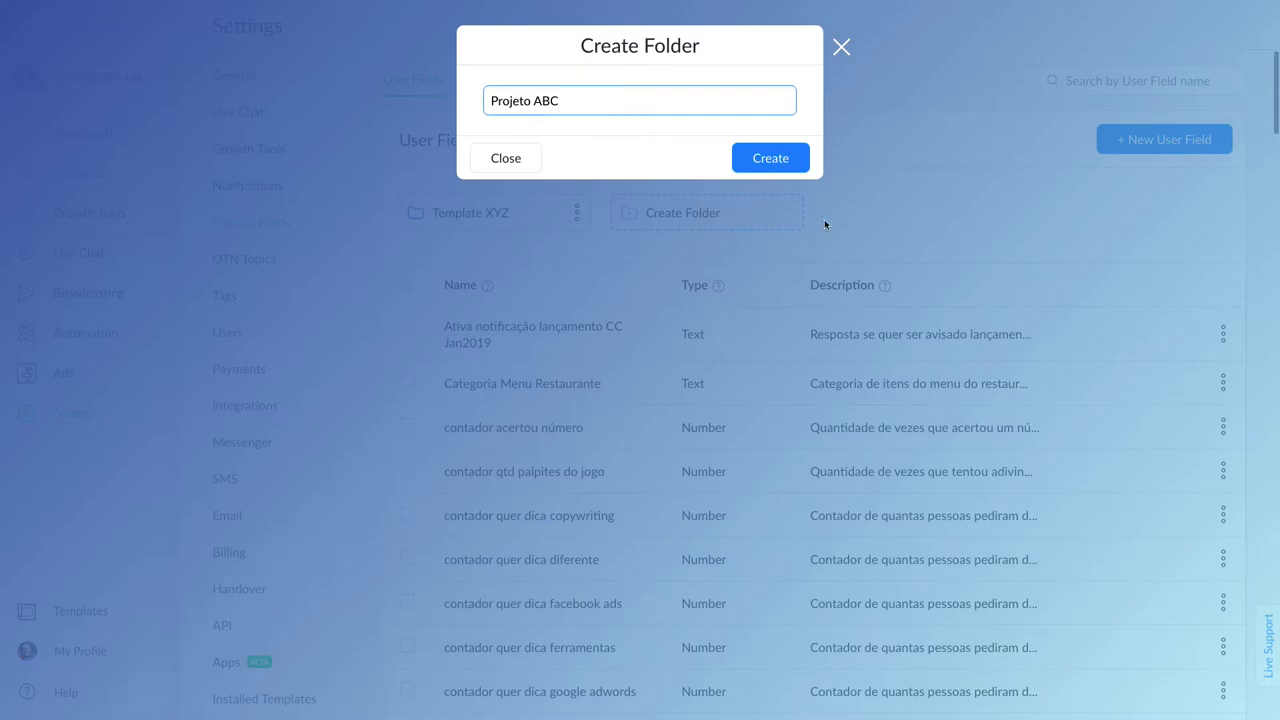
pyautogui.click(775, 155)
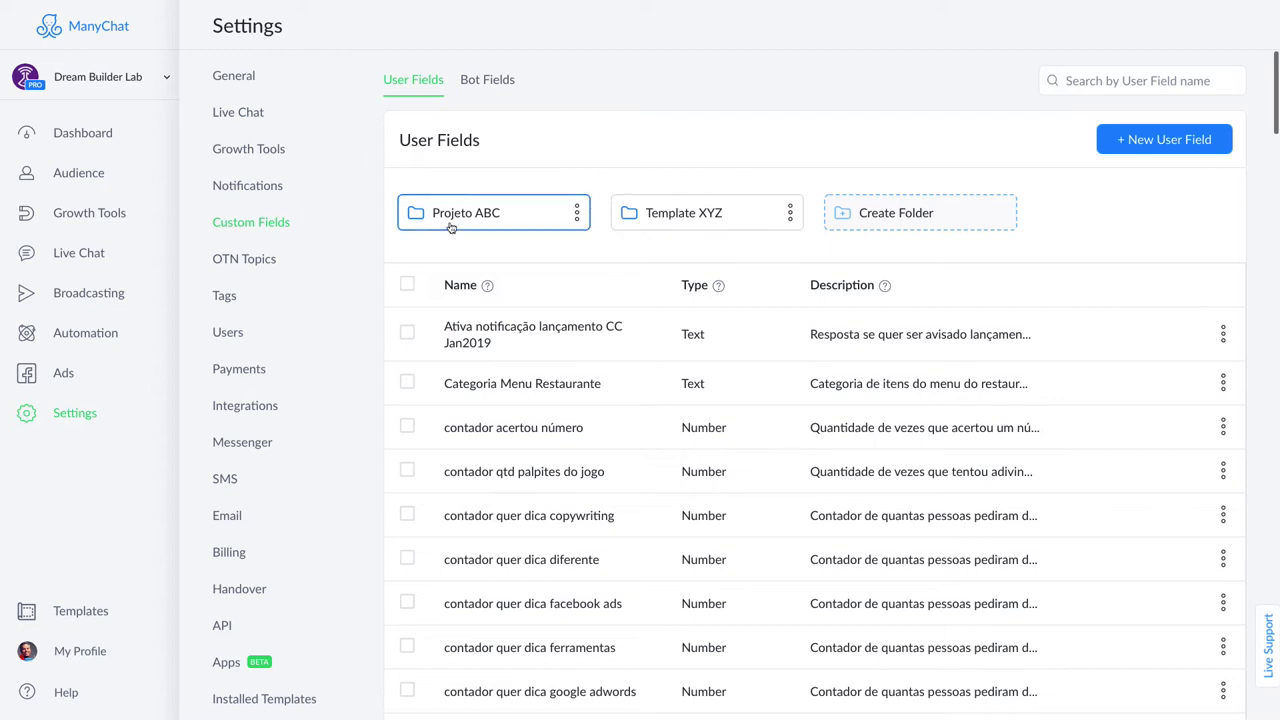
# Start a new user field inside the Projeto ABC folder, named "Teste de custom field" with the type Text.
pyautogui.click(482, 218)
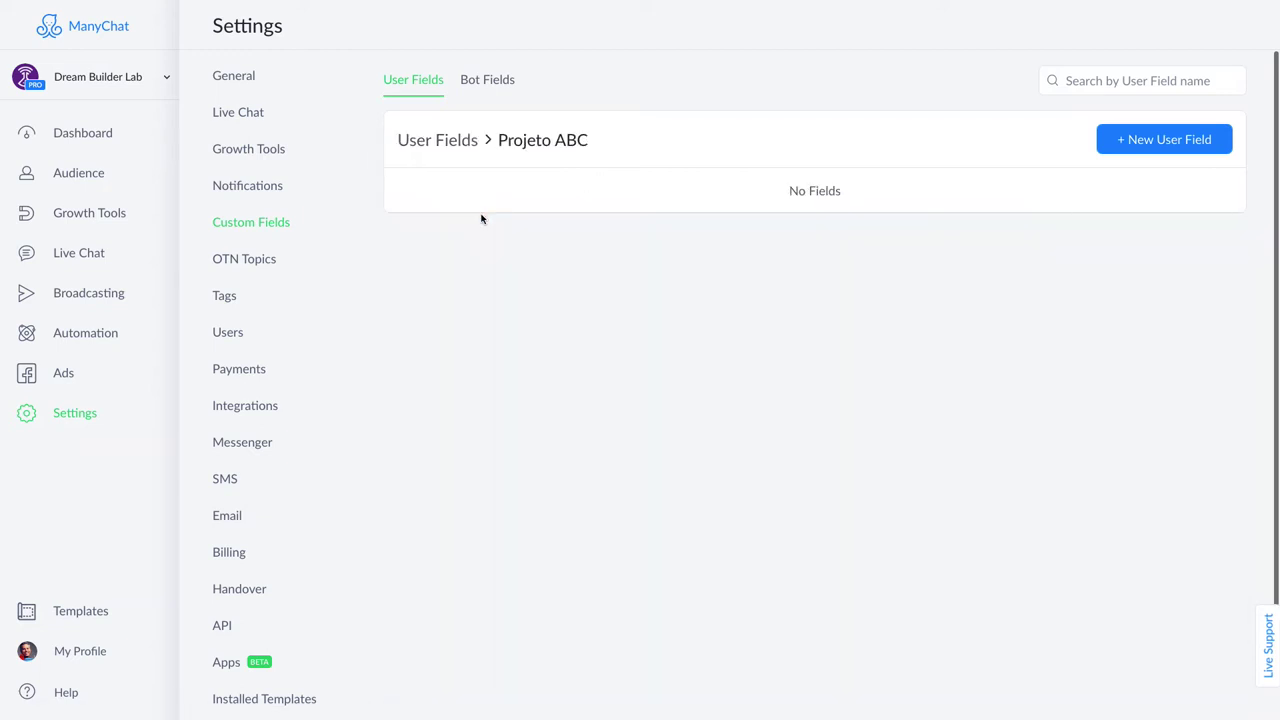
pyautogui.click(1155, 140)
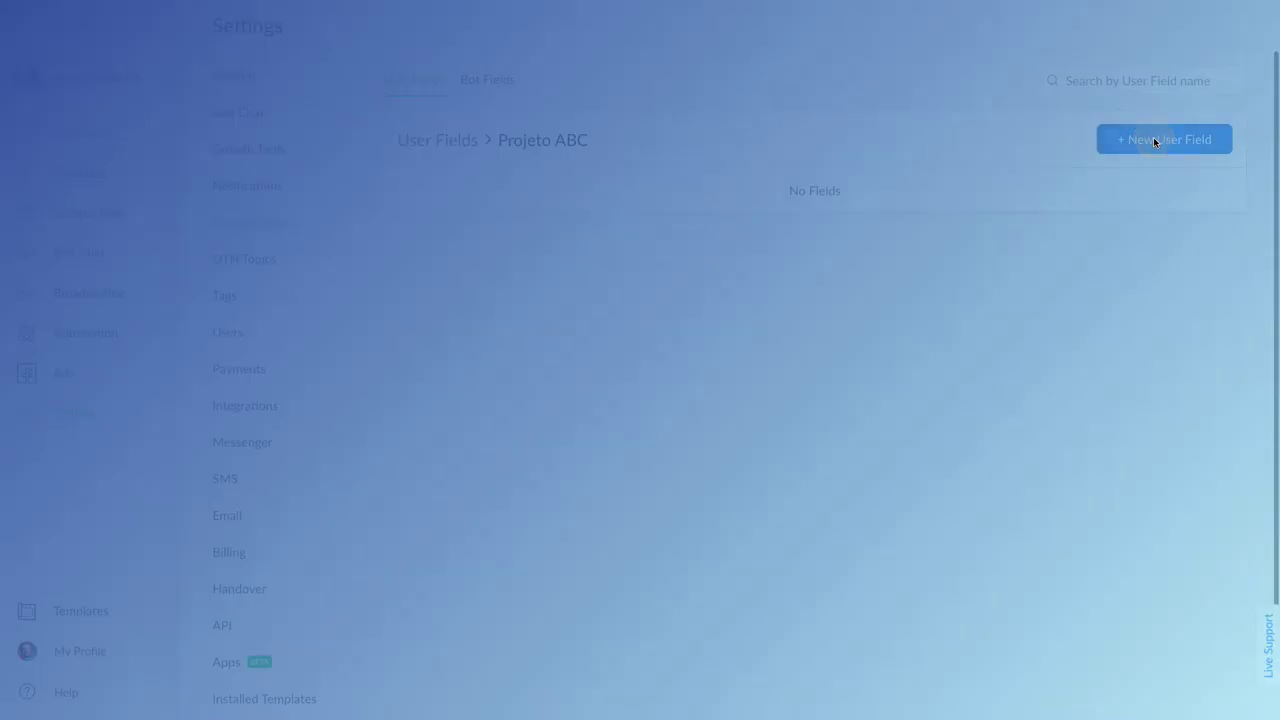
pyautogui.click(642, 193)
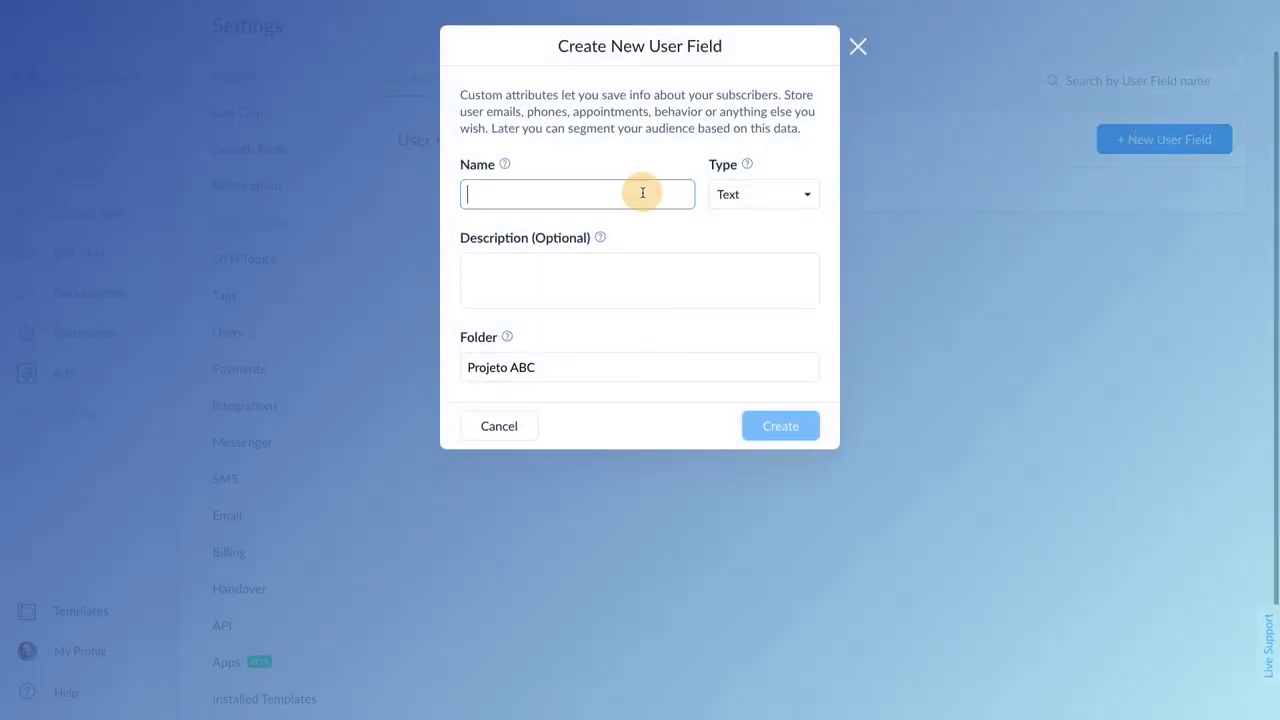
pyautogui.write('Teste')
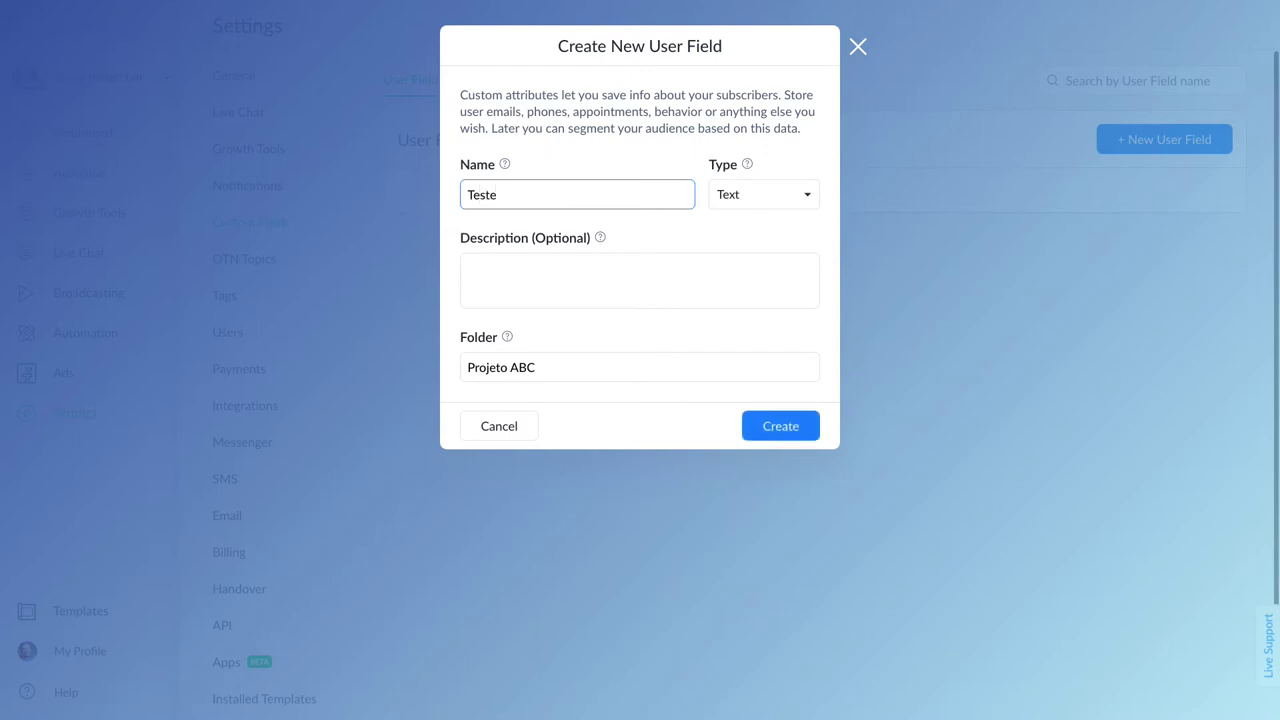
pyautogui.write(' de custom field')
pyautogui.click(783, 194)
pyautogui.click(781, 197)
# Add the description "Apenas um teste. Pode apagar depois.", keep Projeto ABC as the folder and create the field.
pyautogui.click(574, 257)
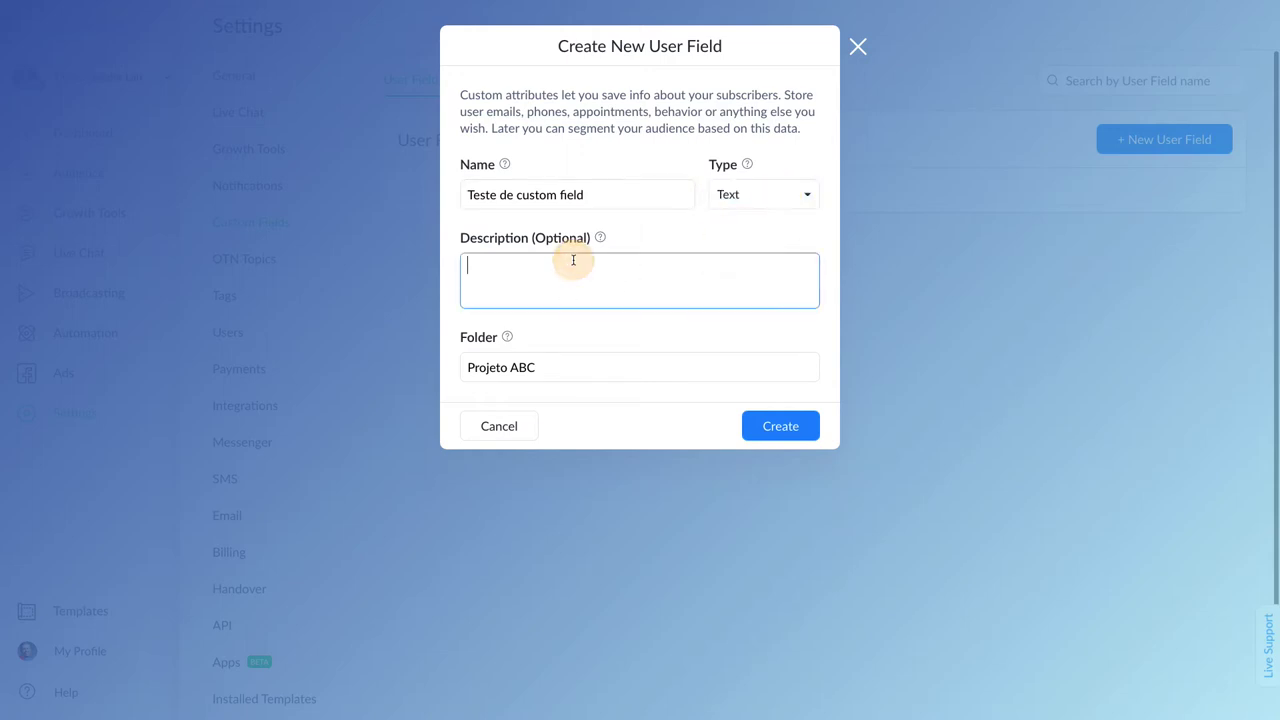
pyautogui.write('Apenas um teste. Pode apagar depois.')
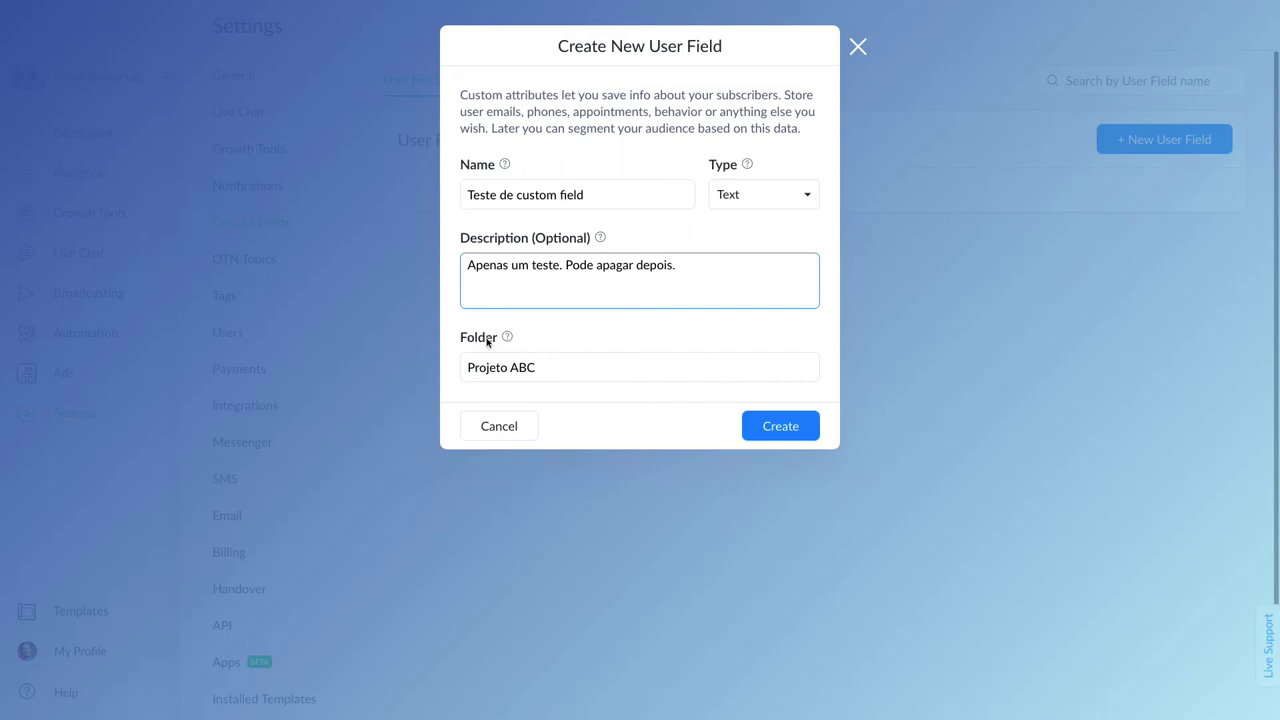
pyautogui.moveTo(508, 338)
pyautogui.click(522, 366)
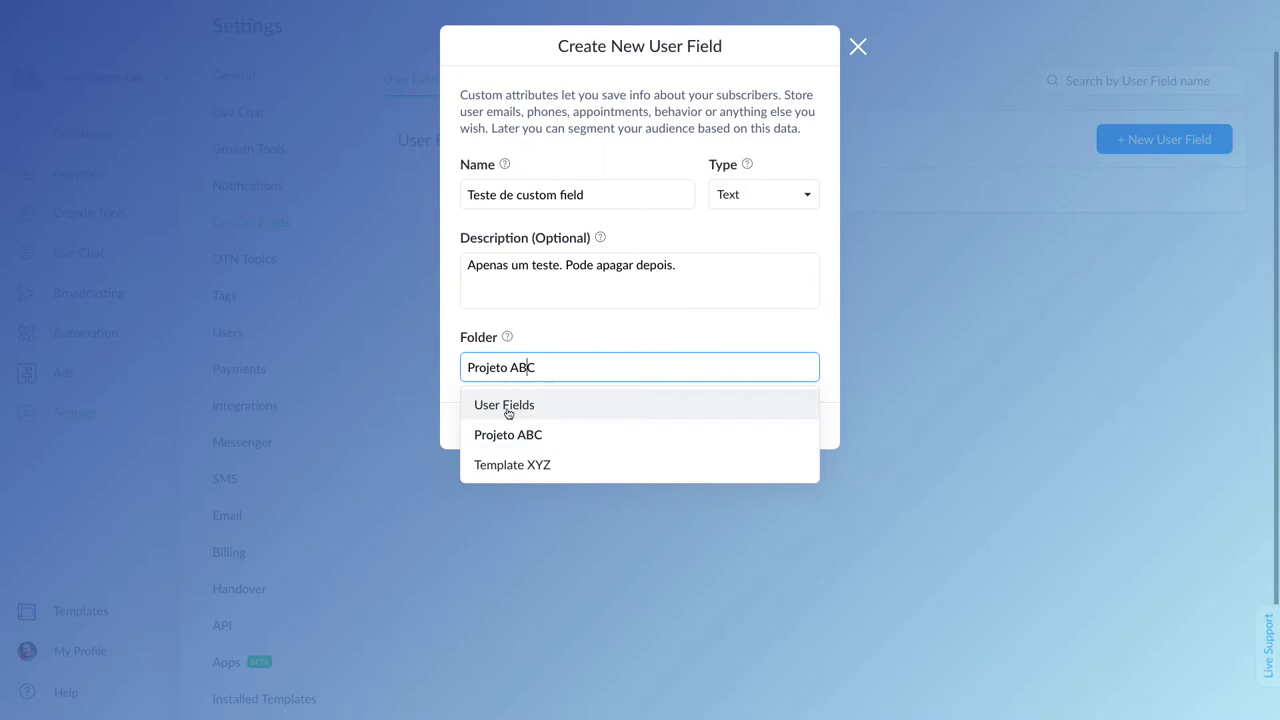
pyautogui.click(566, 330)
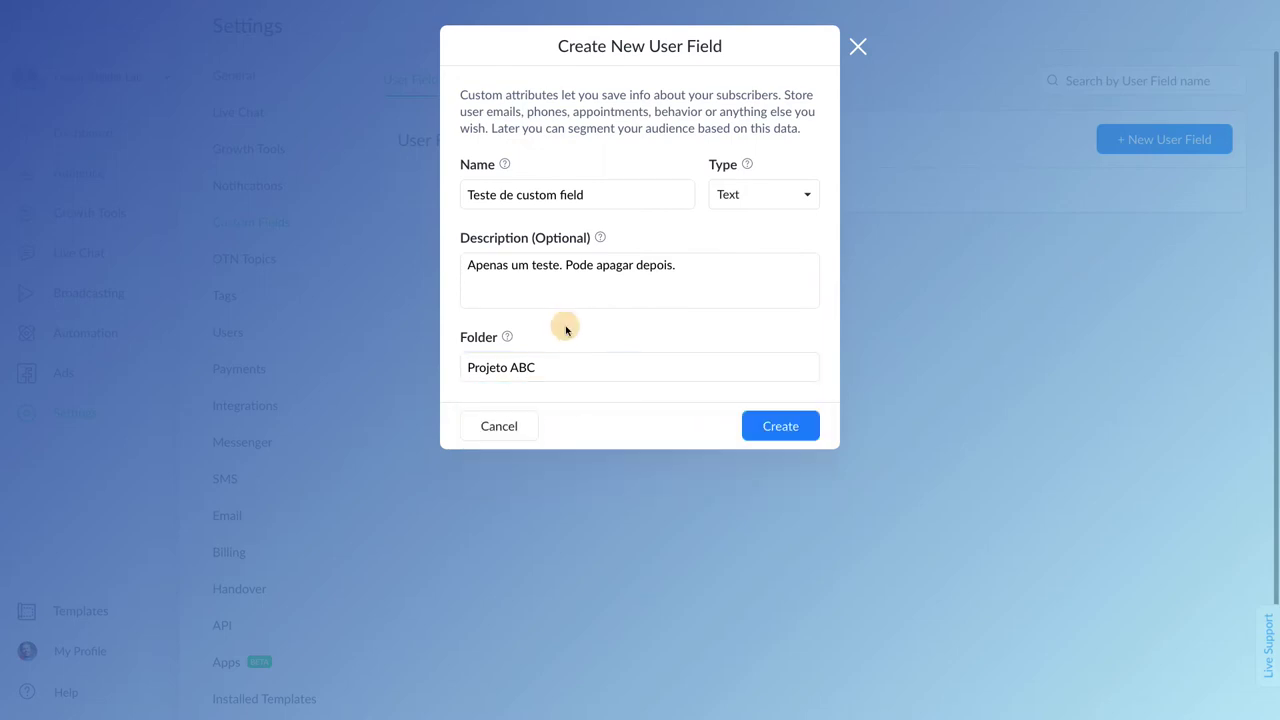
pyautogui.click(763, 422)
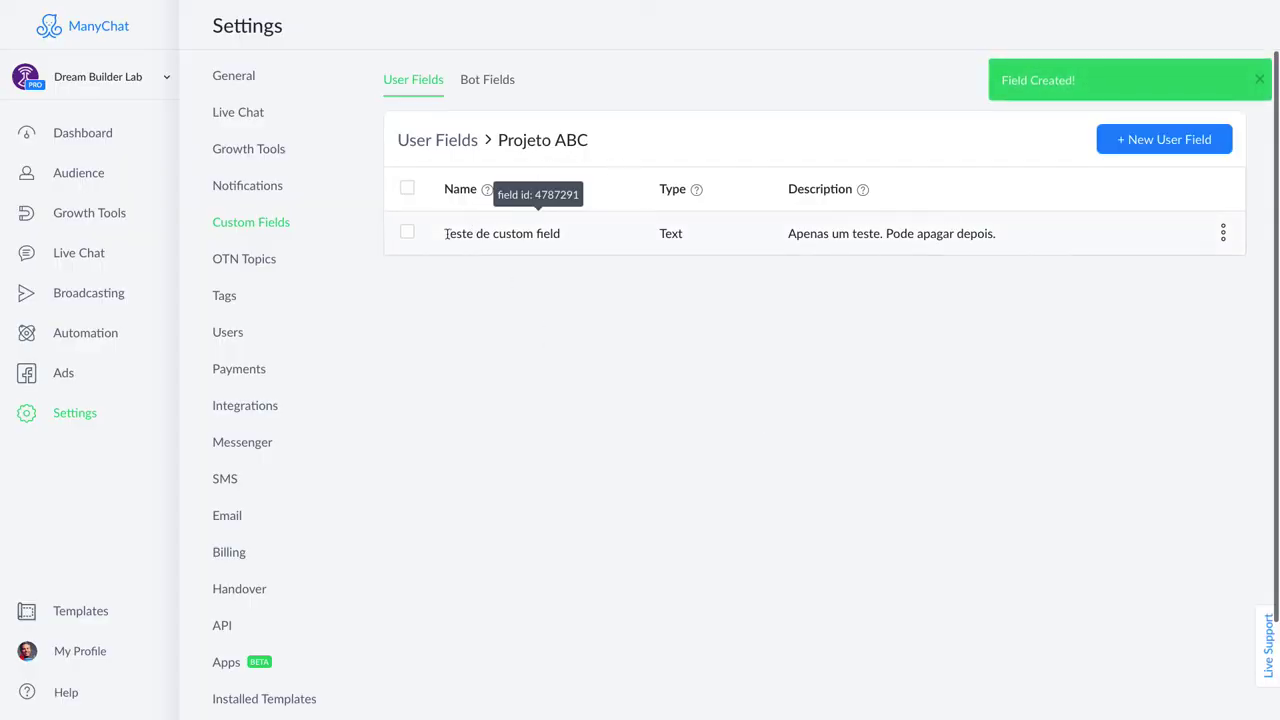
pyautogui.click(546, 233)
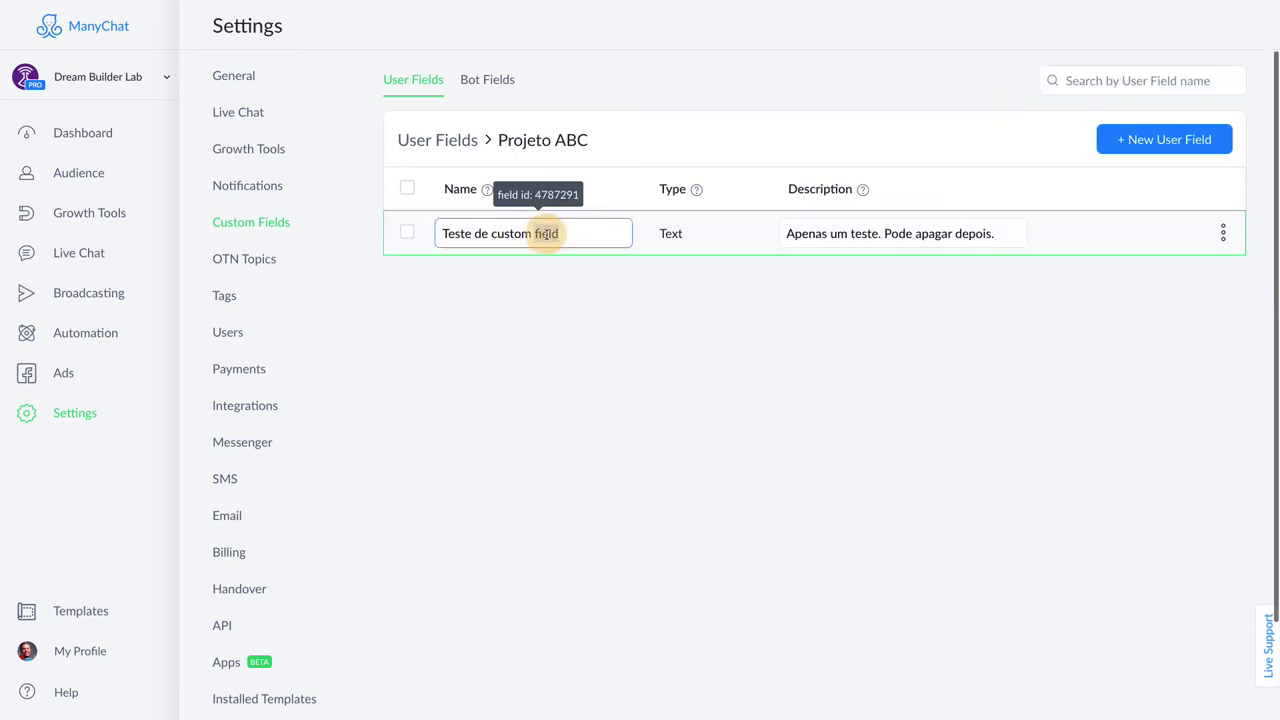
pyautogui.tripleClick(546, 233)
pyautogui.click(540, 300)
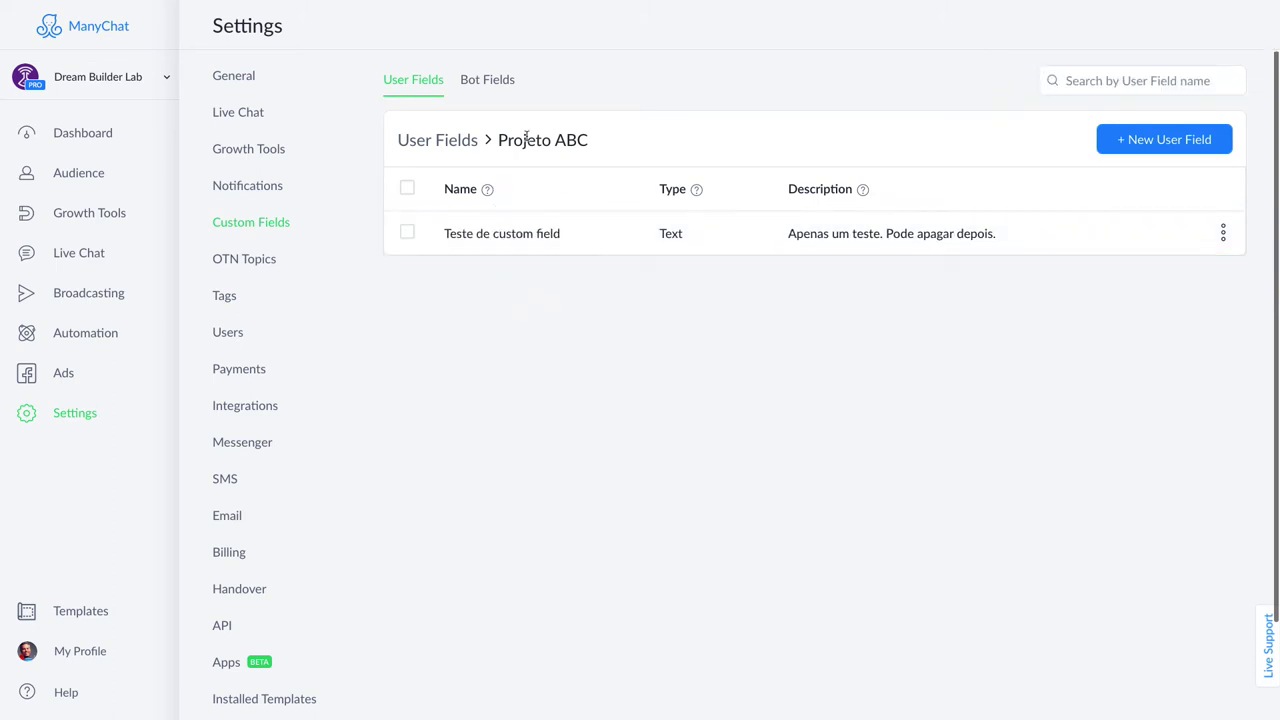
# View the contents of the Projeto ABC and Template XYZ folders and return to the main User Fields list.
pyautogui.click(457, 141)
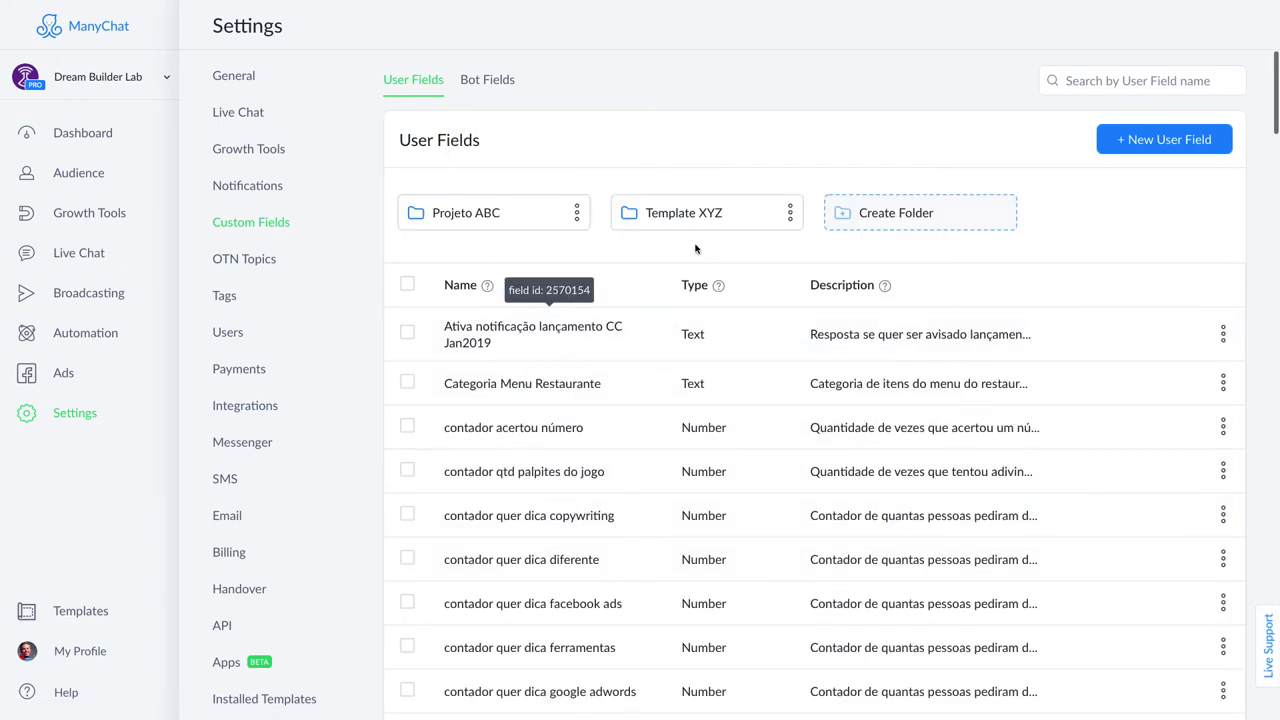
pyautogui.click(500, 214)
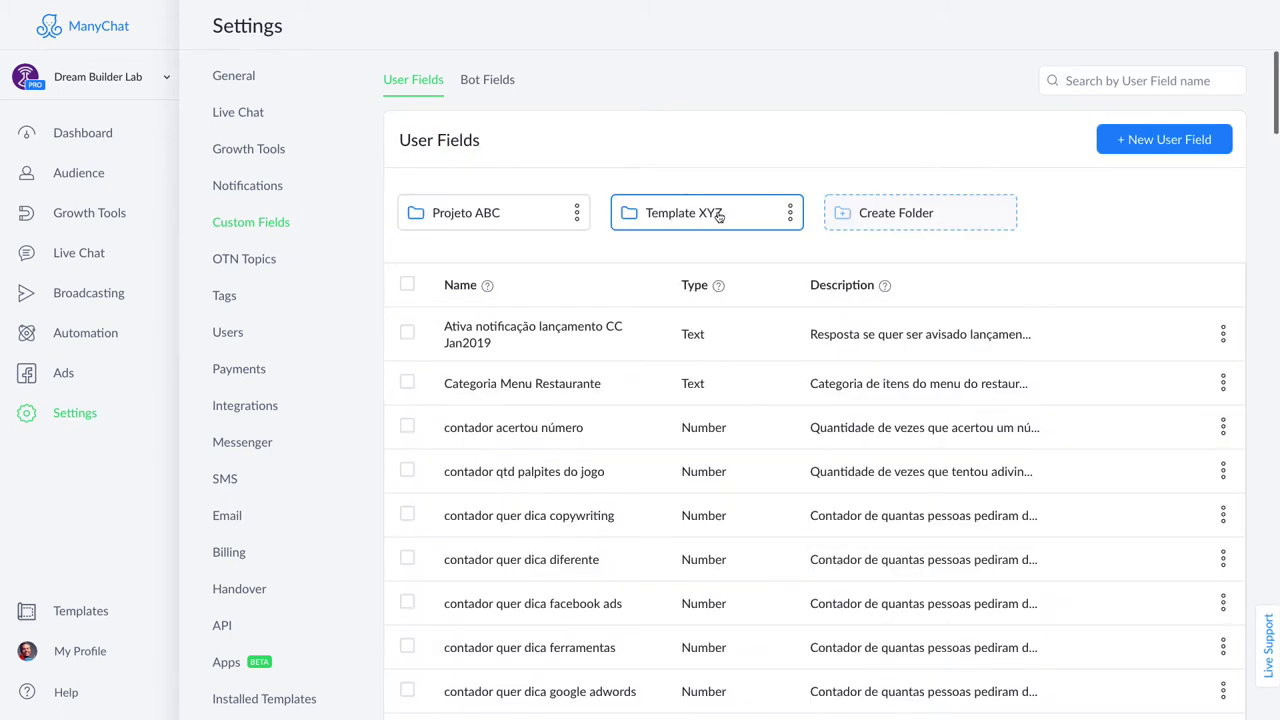
pyautogui.click(718, 214)
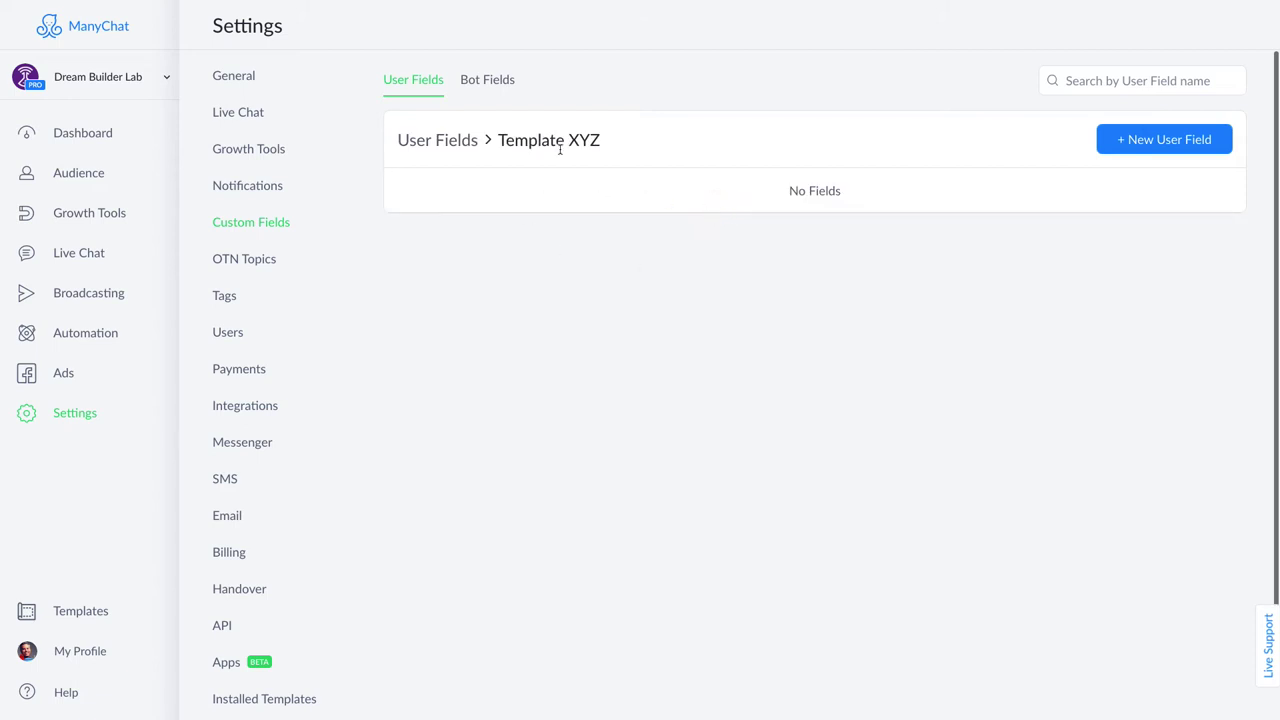
pyautogui.click(443, 139)
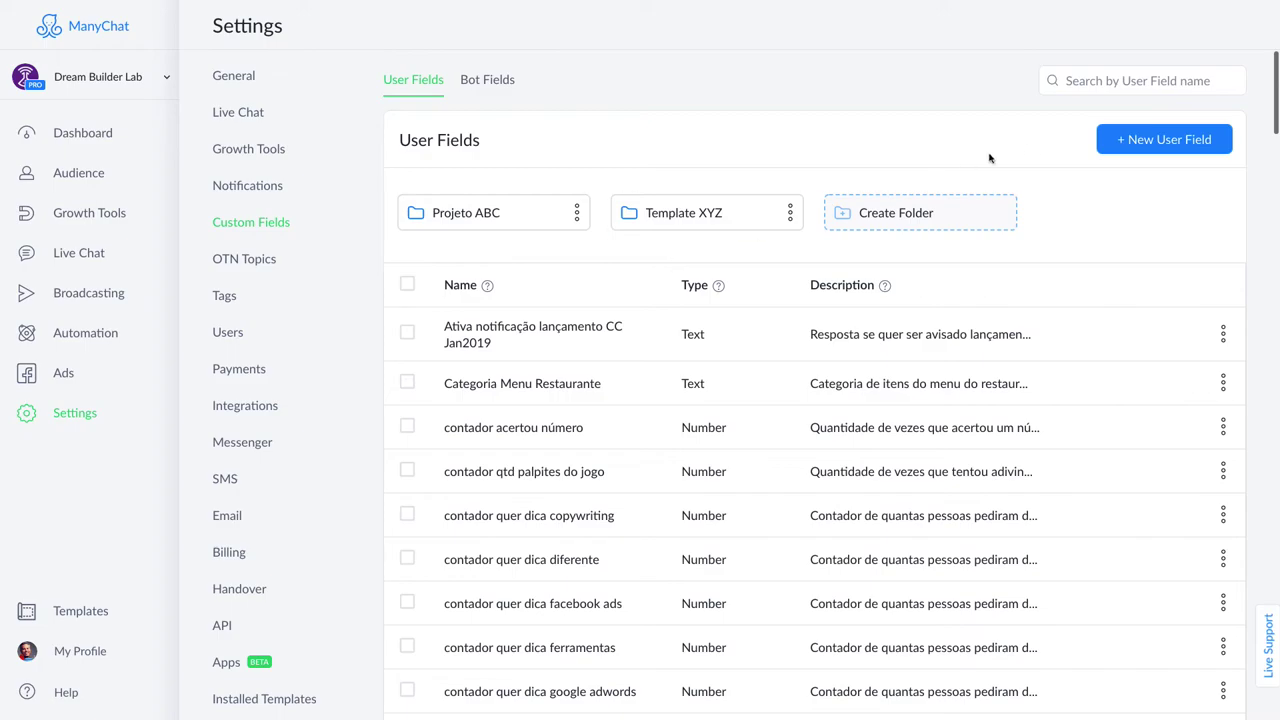
# Create a Text user field named "Teste 2 de Custom Field" with the description "Pode apagar depois tb" in the main User Fields folder.
pyautogui.click(1130, 139)
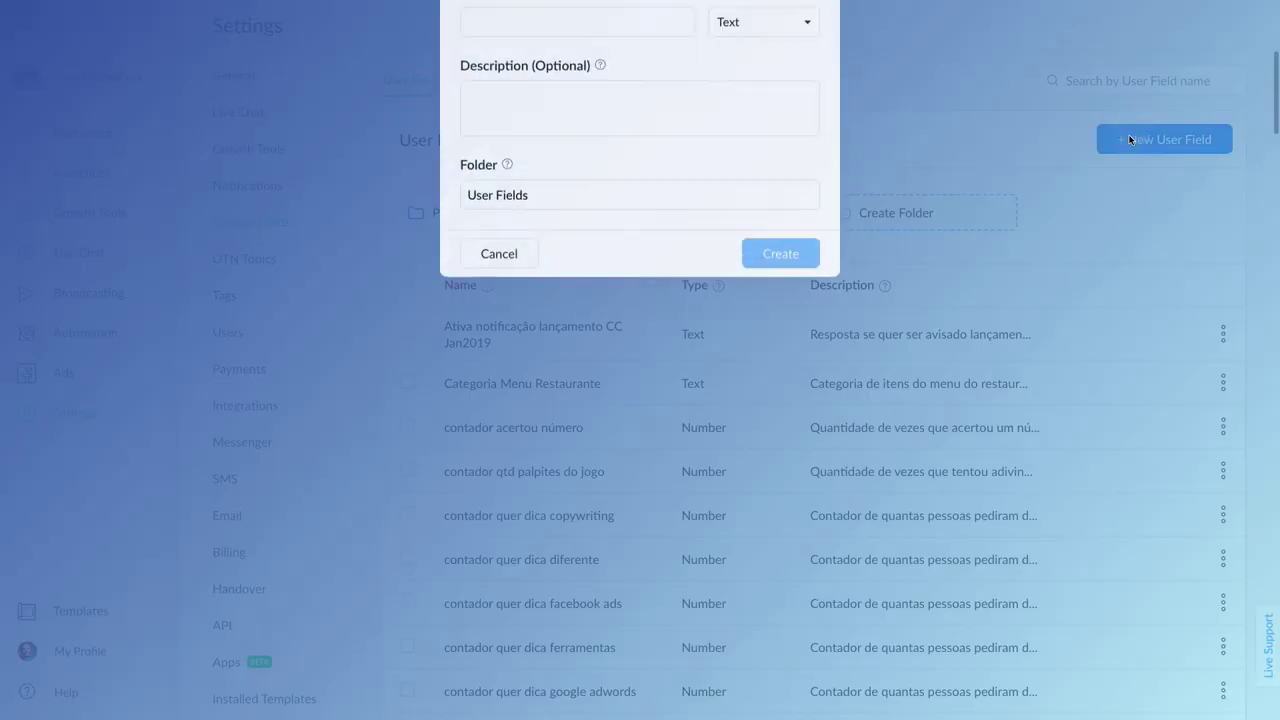
pyautogui.click(619, 202)
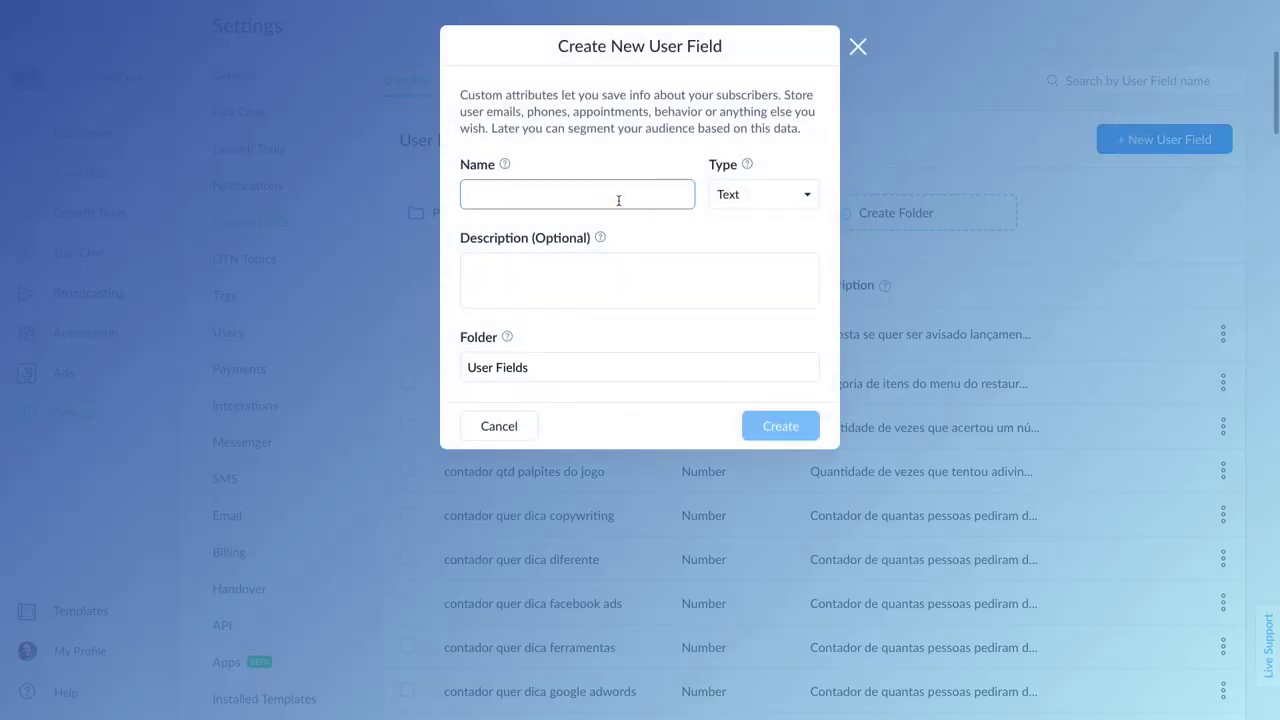
pyautogui.write('Teste ')
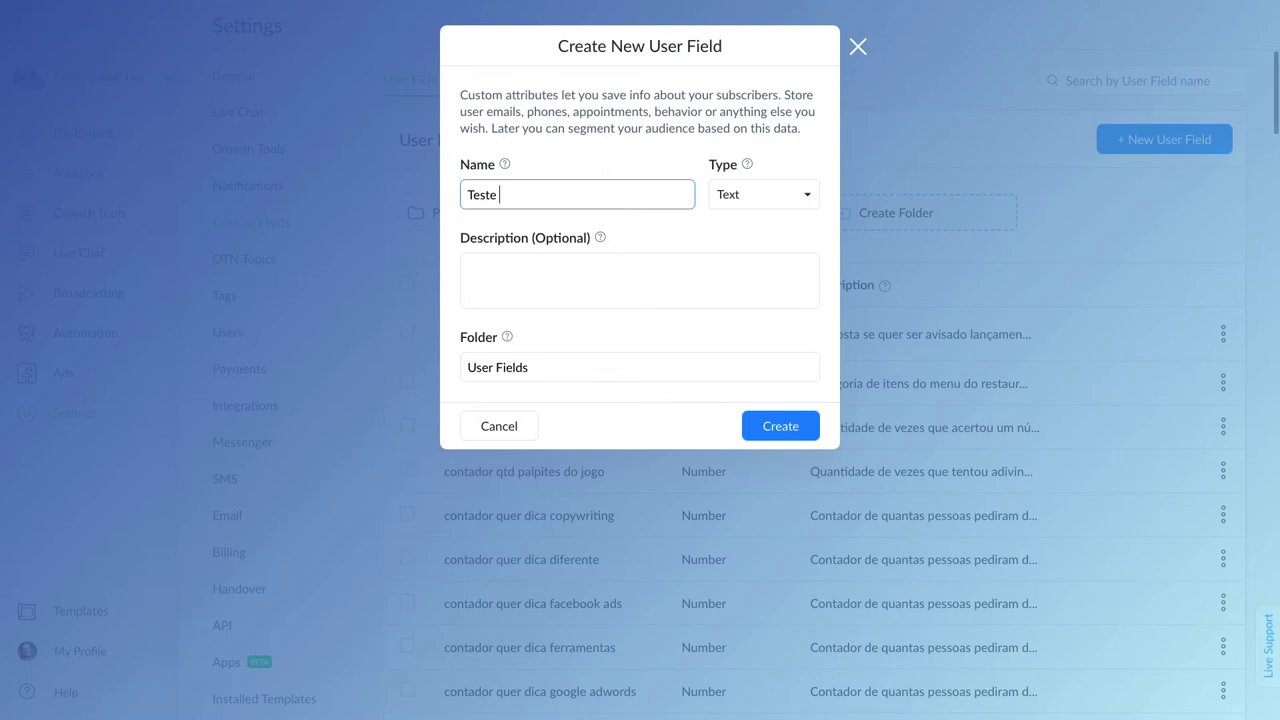
pyautogui.write('2 de Custom Field')
pyautogui.click(706, 283)
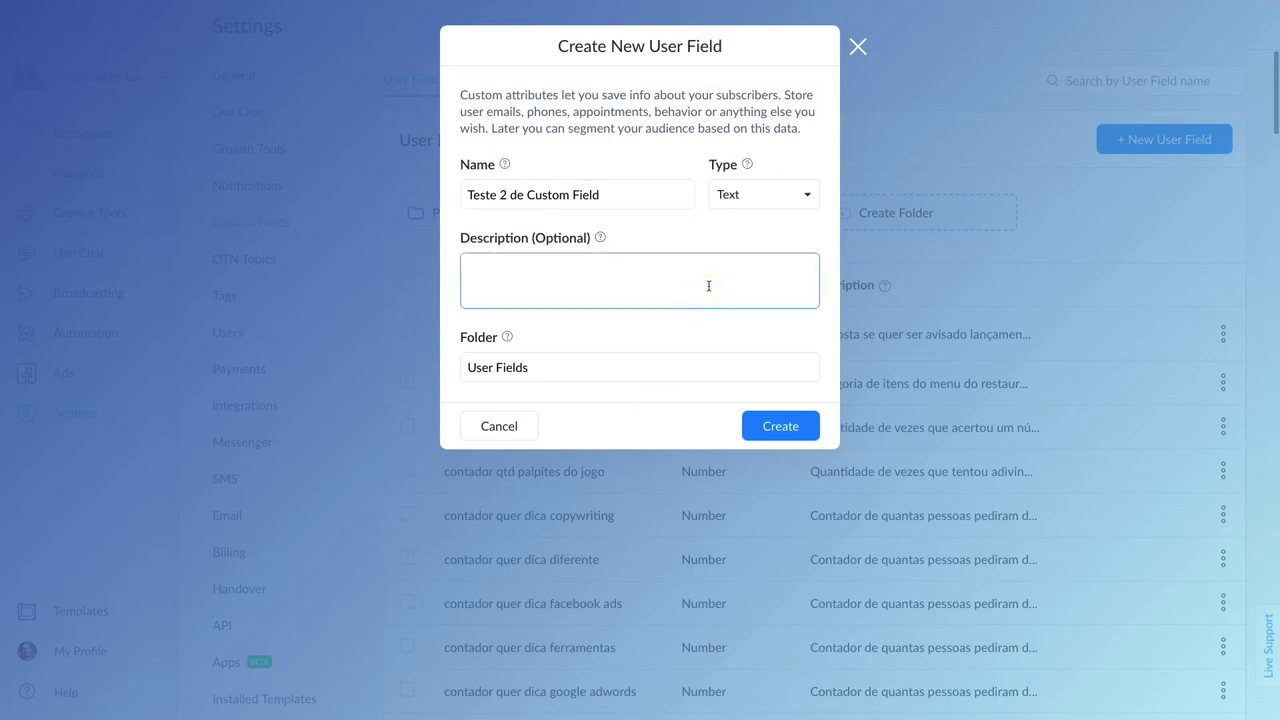
pyautogui.write('Pode apar')
pyautogui.write('ar depois tb')
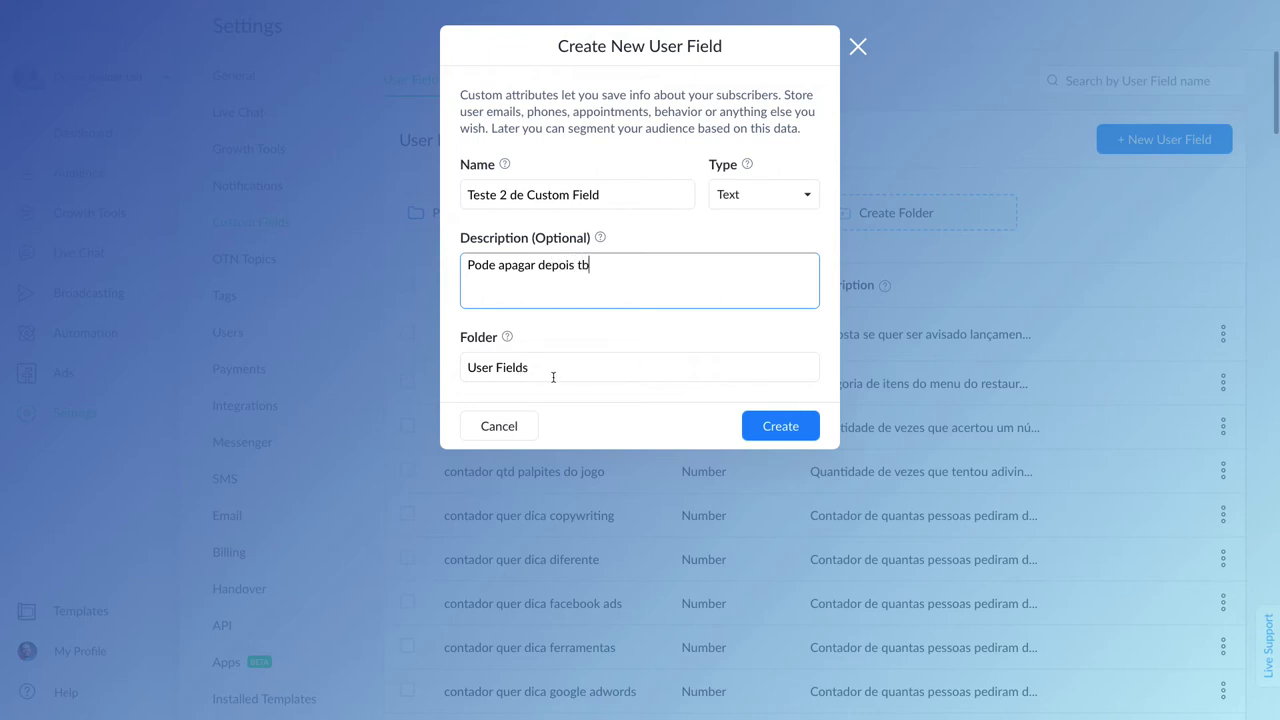
pyautogui.click(789, 432)
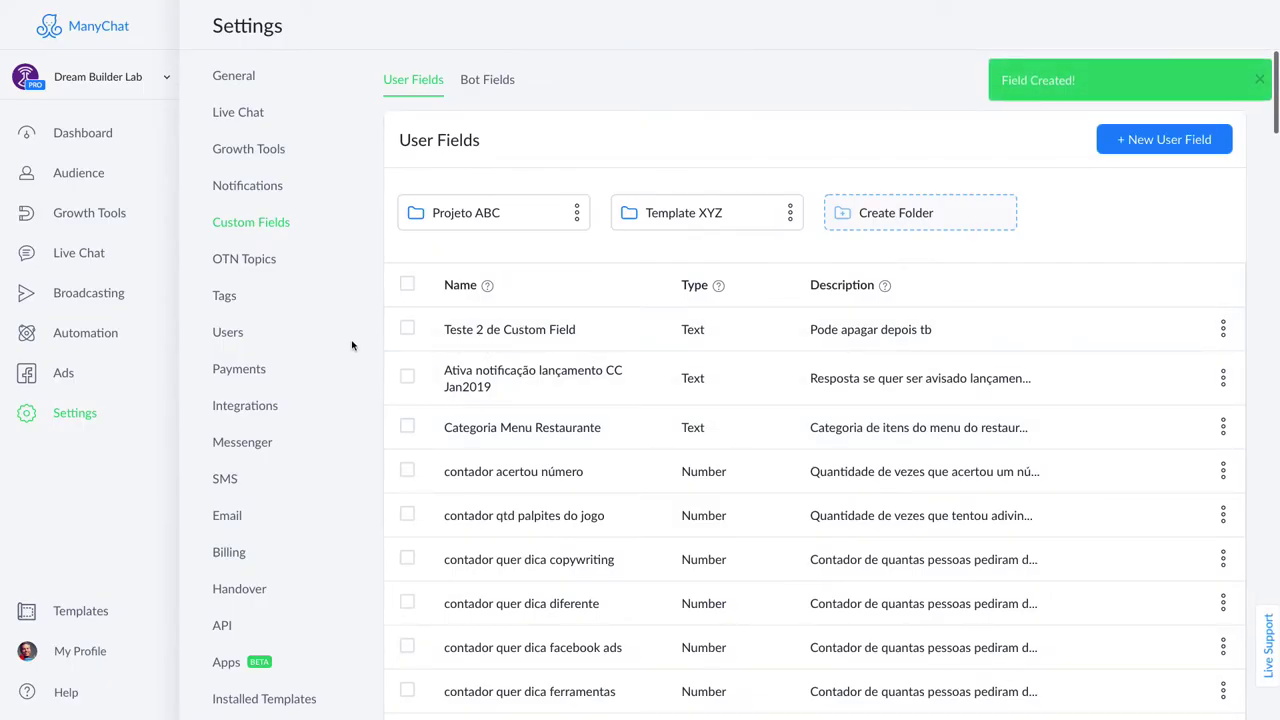
# Move the "Teste 2 de Custom Field" user field into the Template XYZ folder.
pyautogui.moveTo(469, 329); pyautogui.dragTo(687, 318)
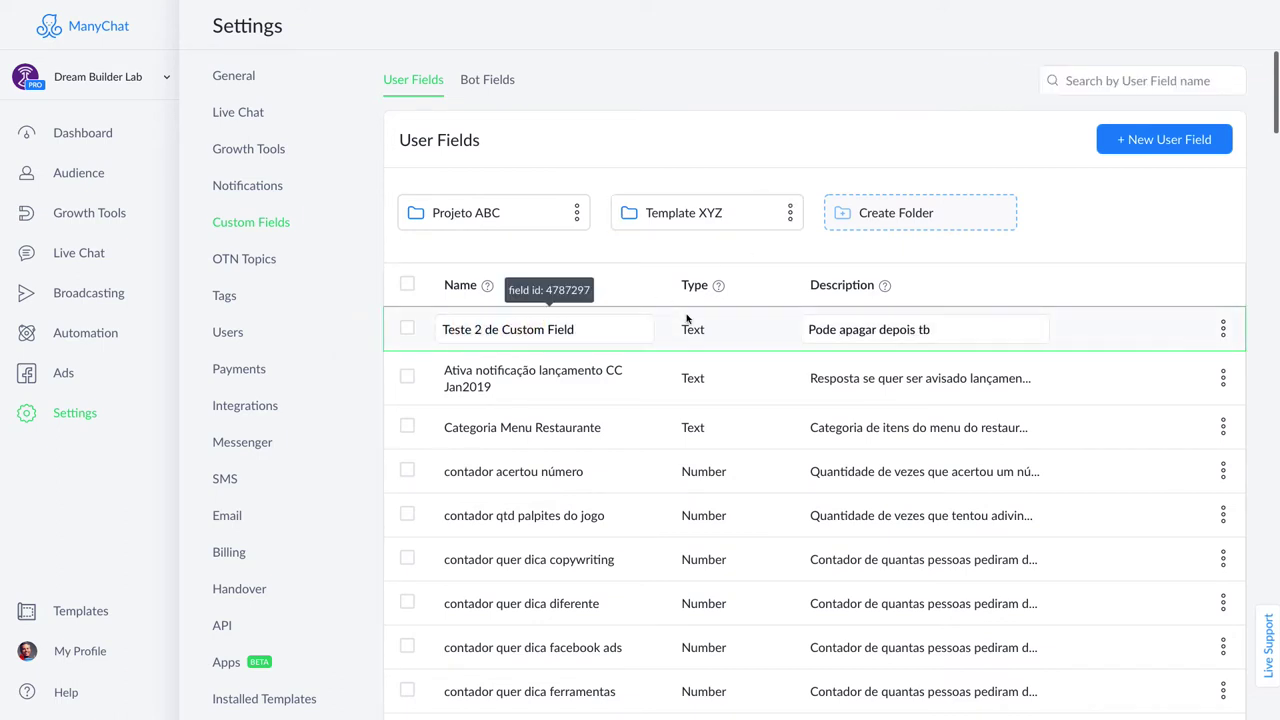
pyautogui.click(1224, 331)
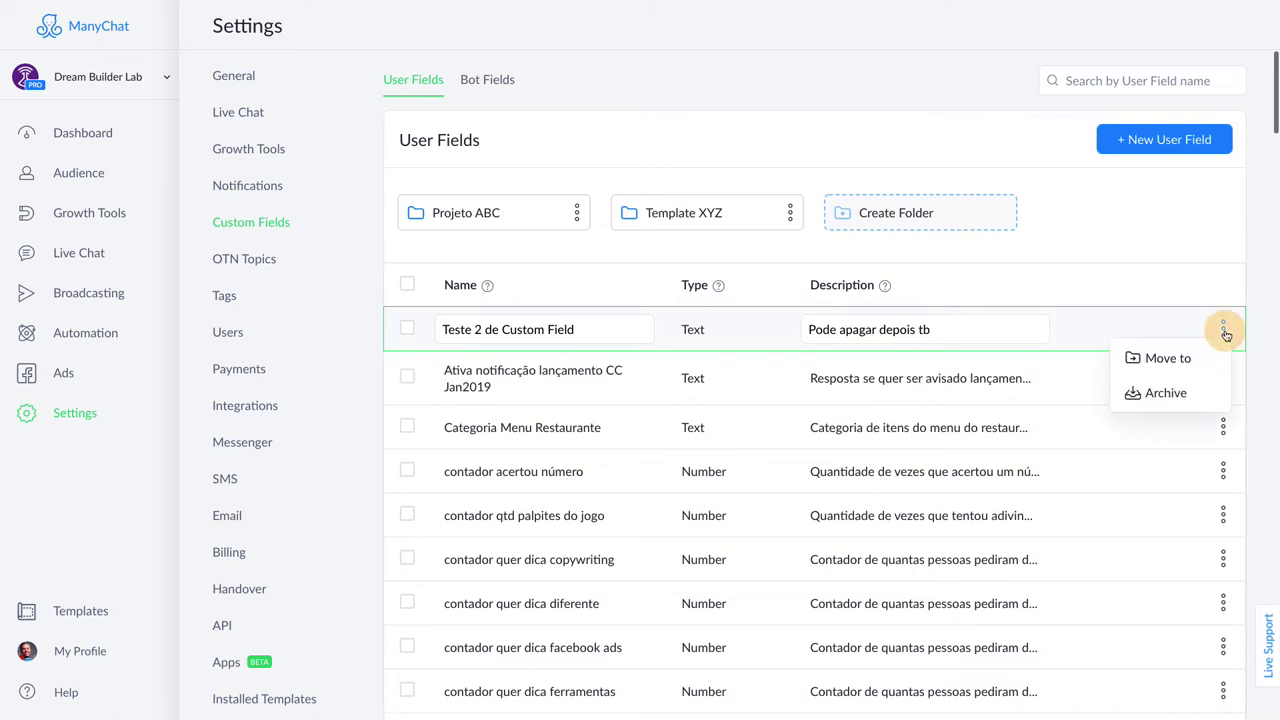
pyautogui.click(1167, 360)
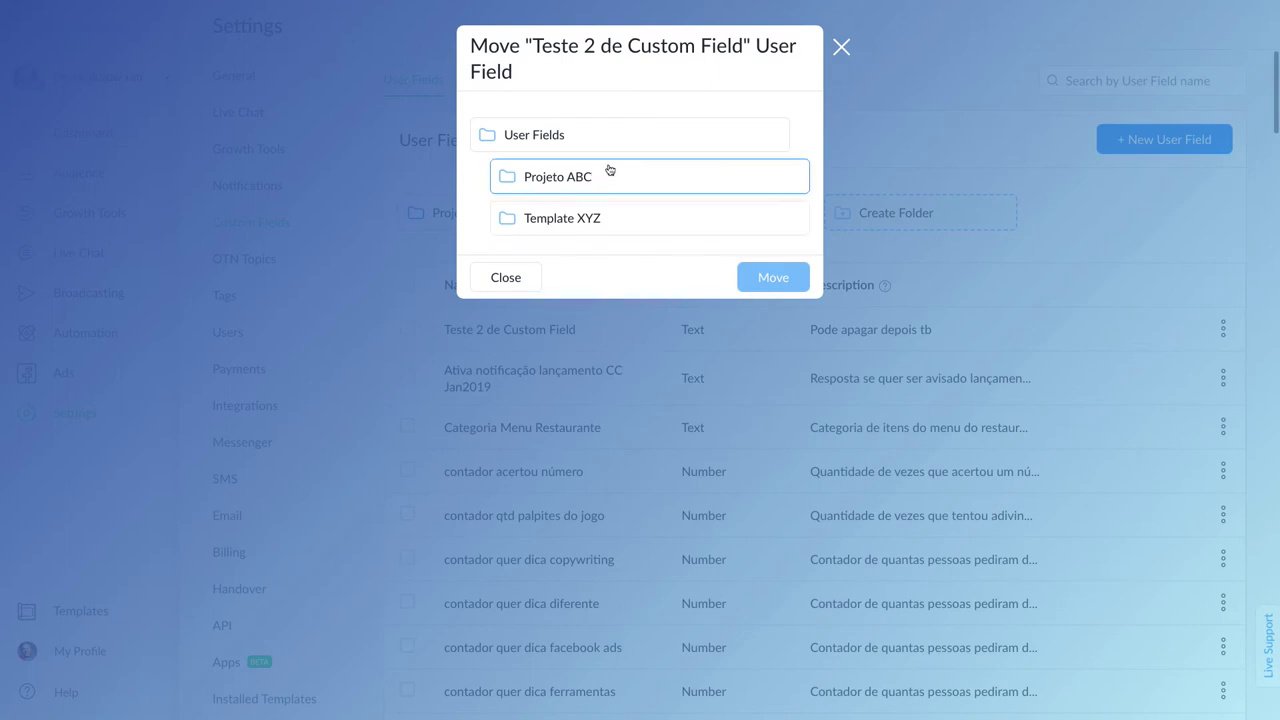
pyautogui.click(590, 218)
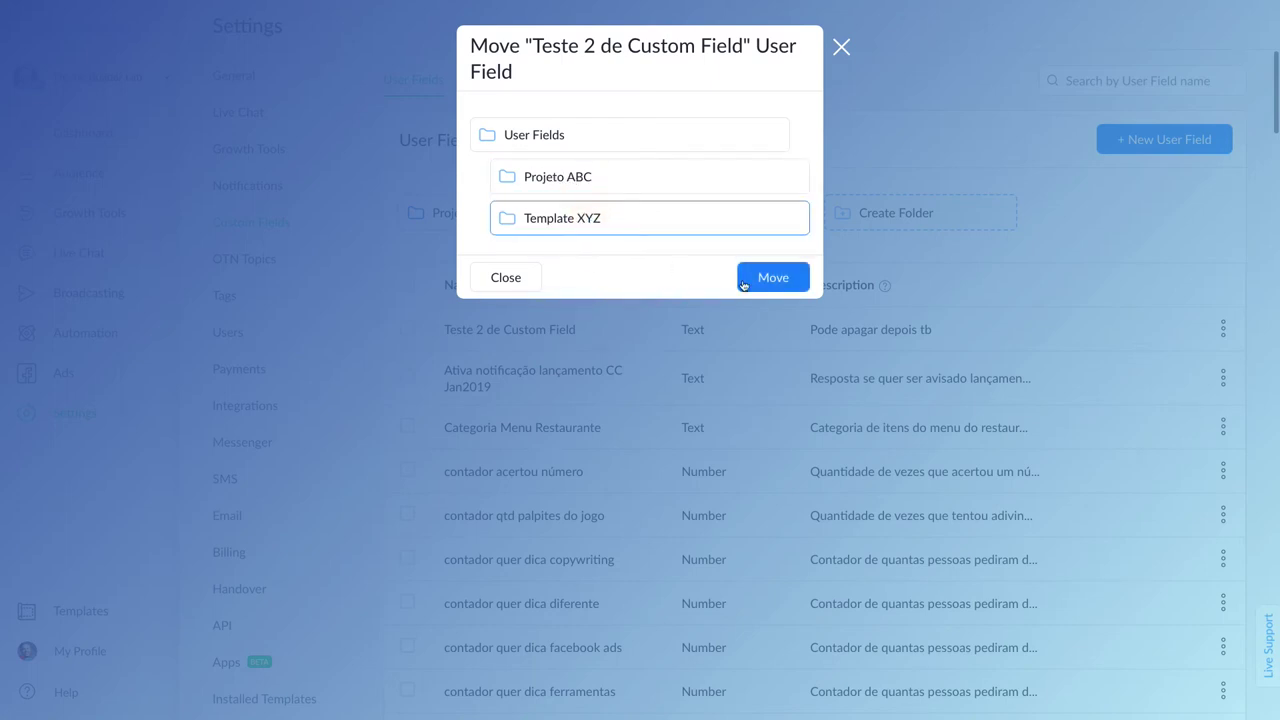
pyautogui.click(780, 278)
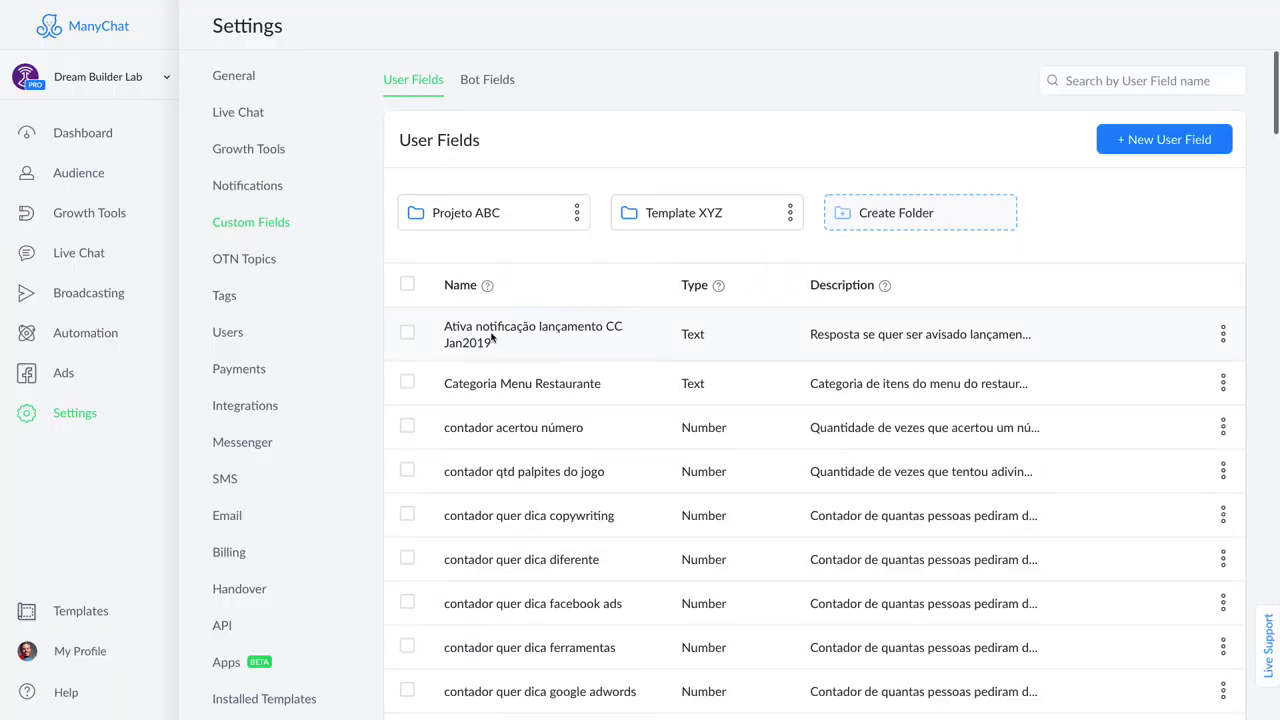
# View the Template XYZ folder's contents and its field's available actions, and return to the main User Fields list.
pyautogui.click(707, 214)
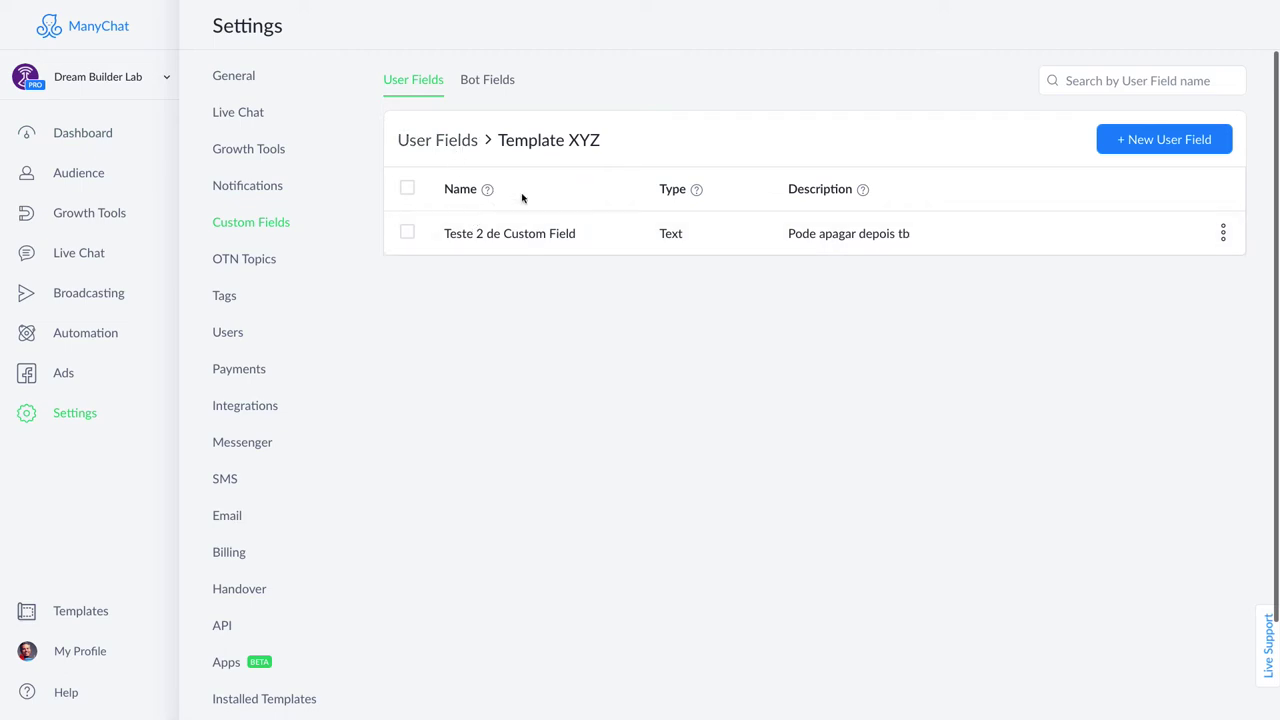
pyautogui.click(1223, 233)
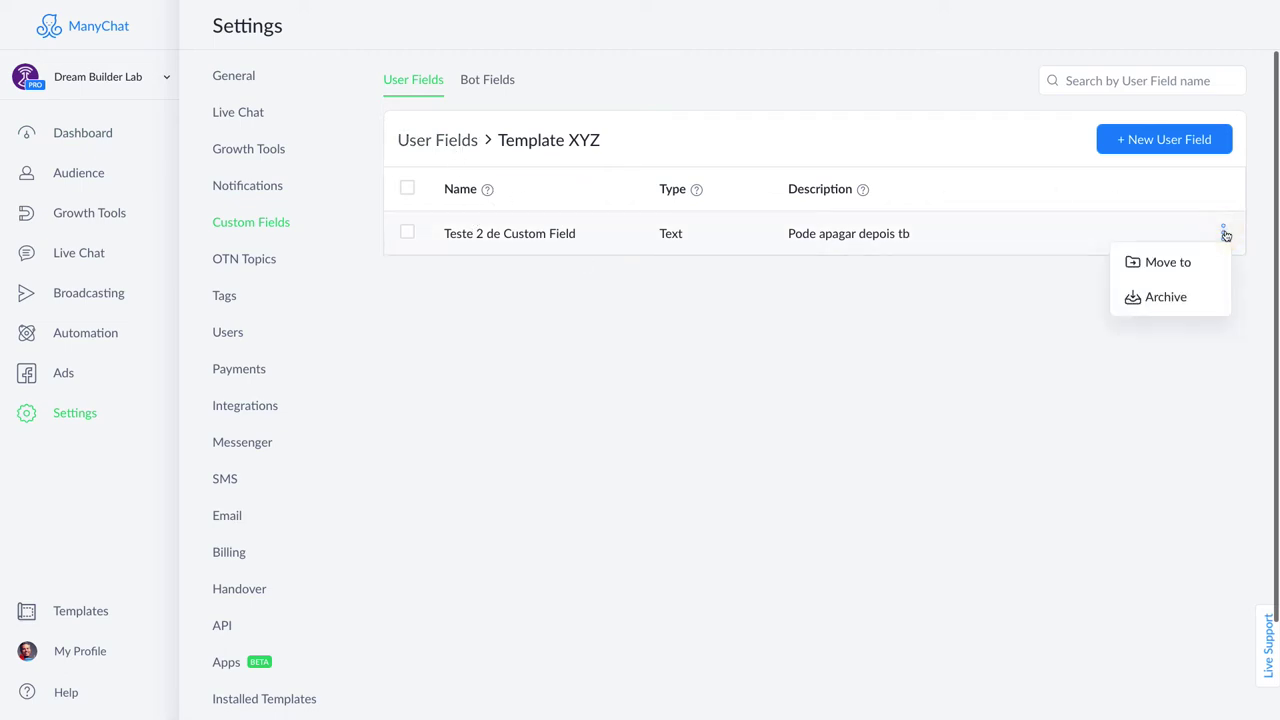
pyautogui.click(475, 305)
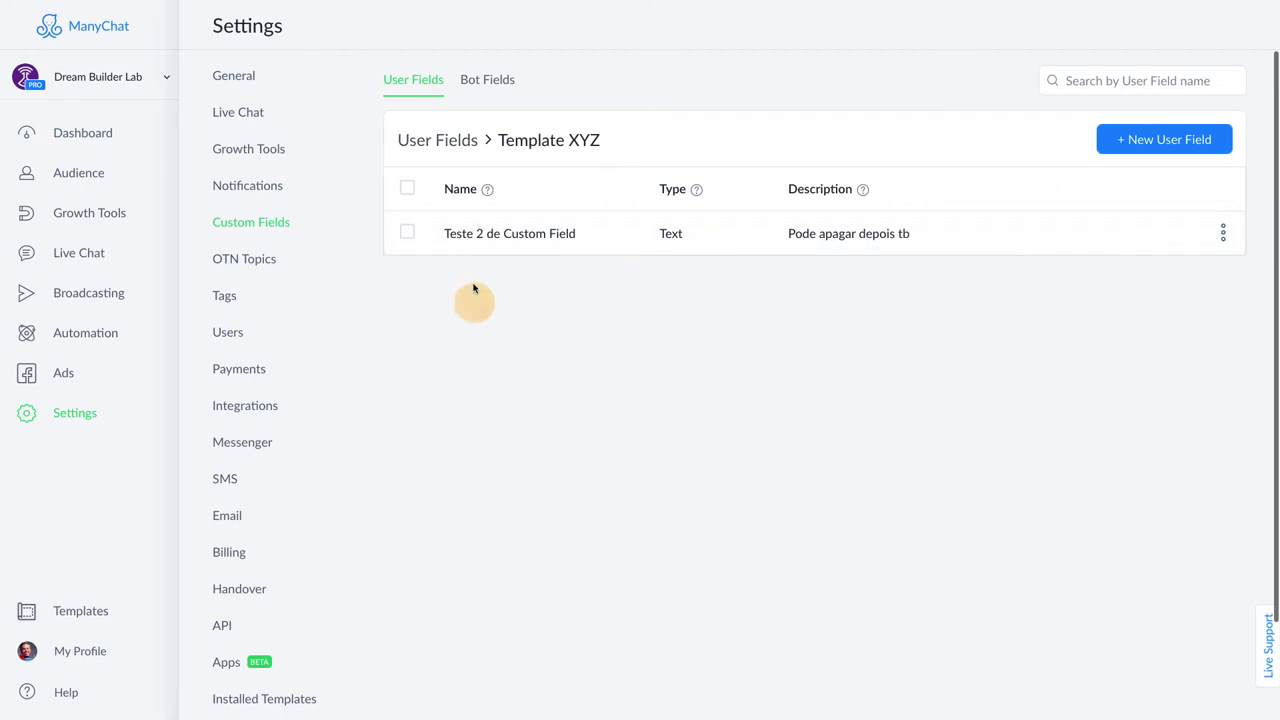
pyautogui.click(466, 141)
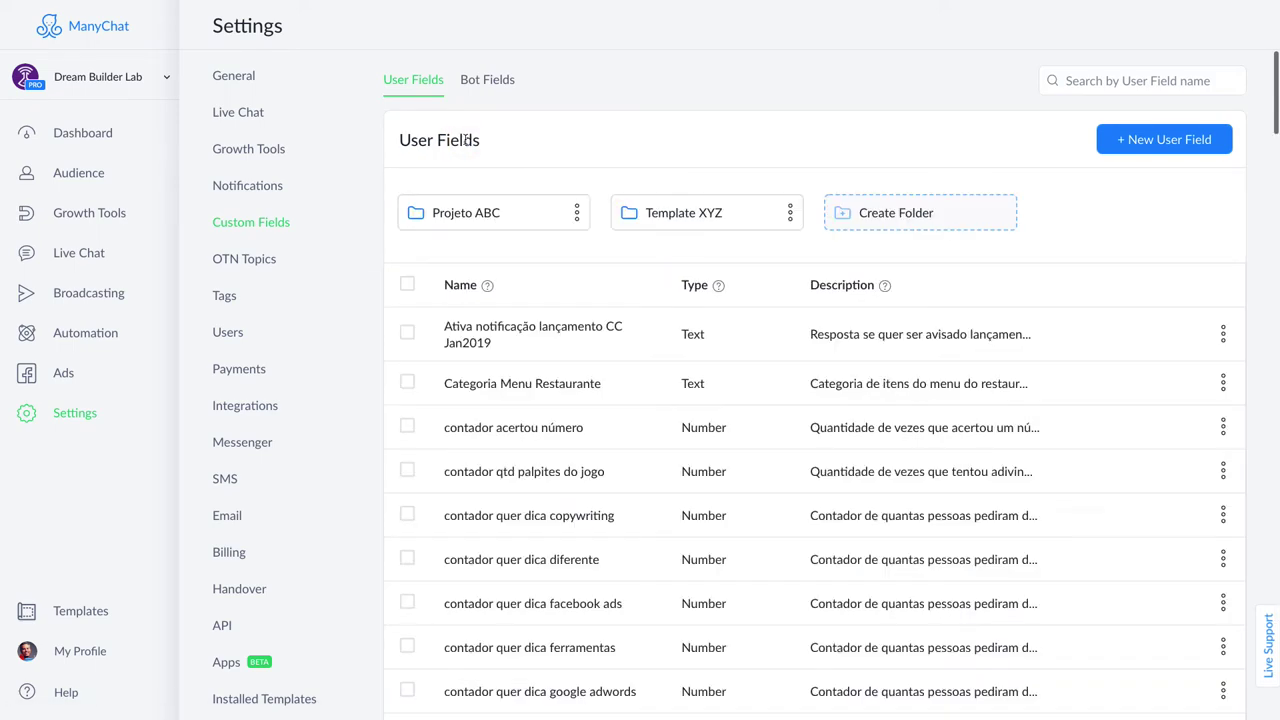
# Rename the Projeto ABC folder to "Projeto ABC 2".
pyautogui.click(576, 213)
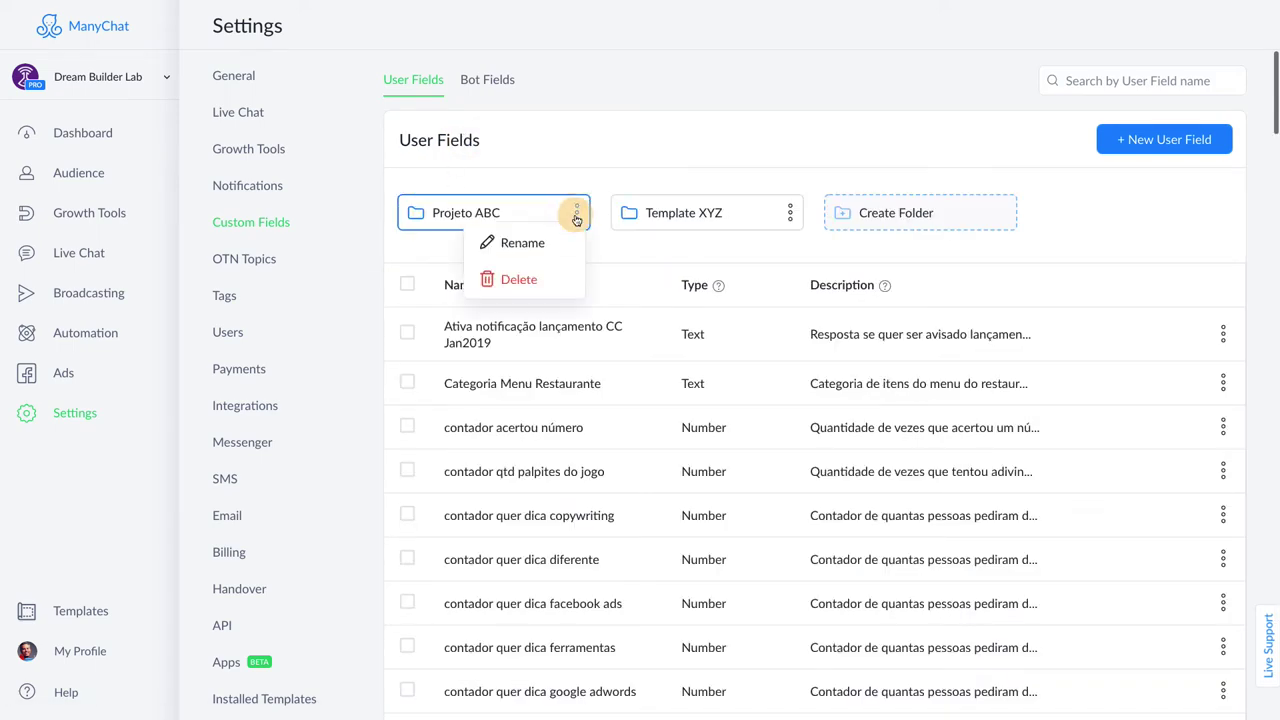
pyautogui.click(522, 245)
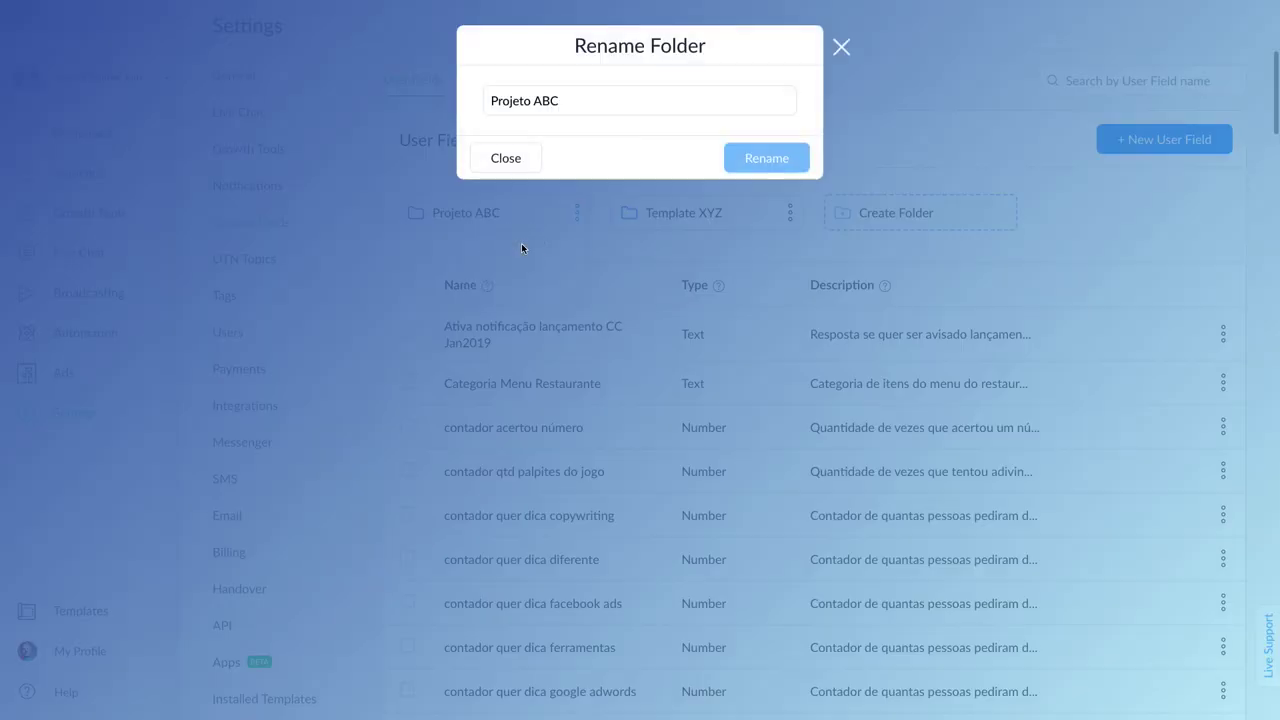
pyautogui.click(542, 104)
pyautogui.click(581, 101)
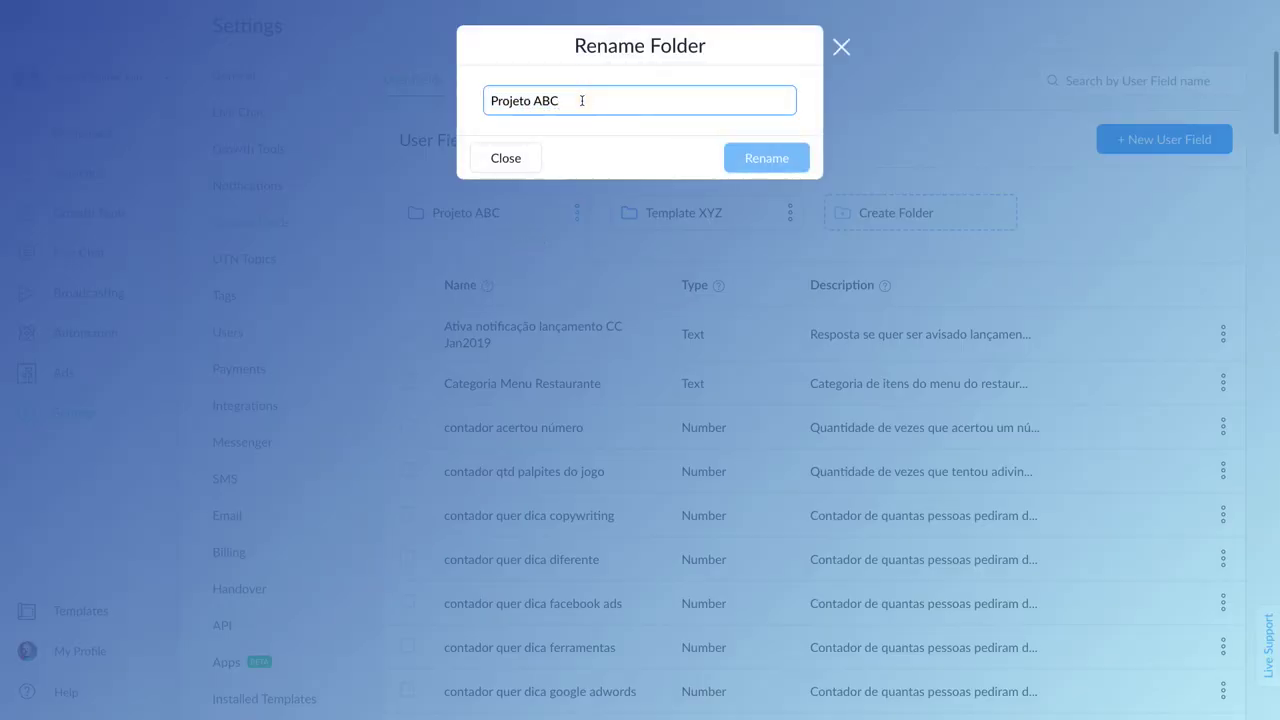
pyautogui.write('2')
pyautogui.click(758, 155)
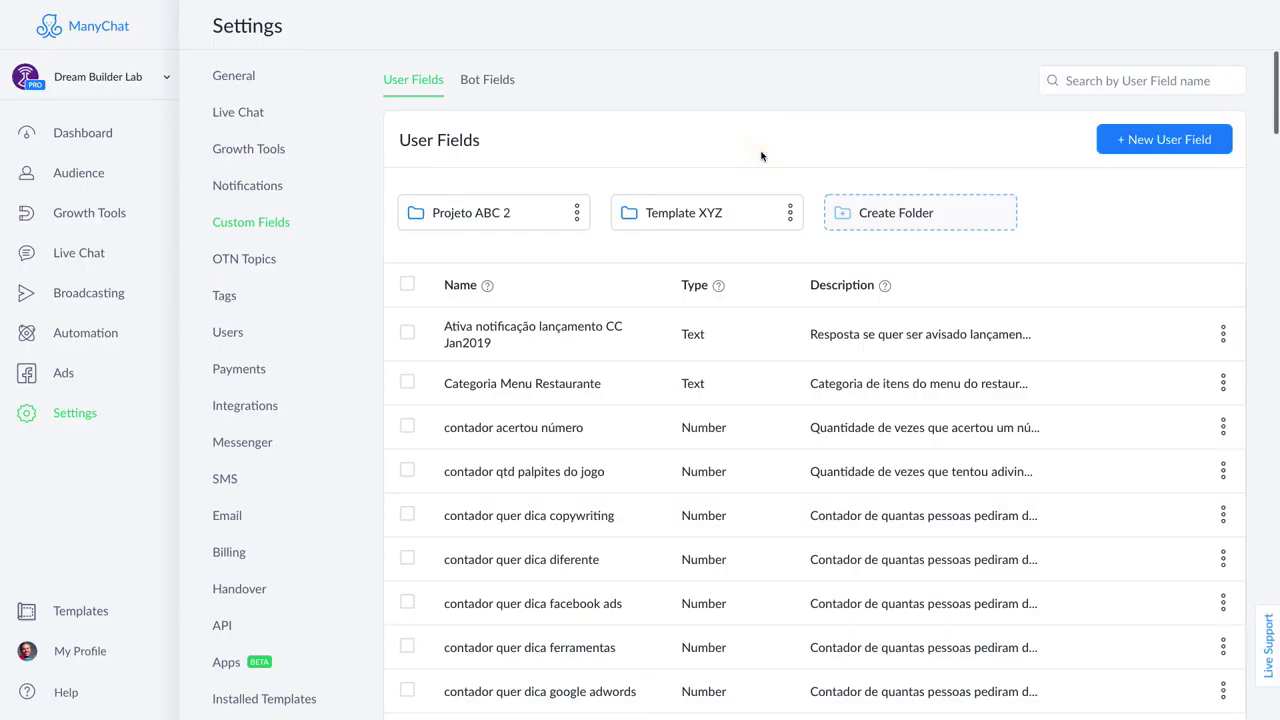
# Delete the Projeto ABC 2 folder without deleting the custom field it contains.
pyautogui.click(577, 212)
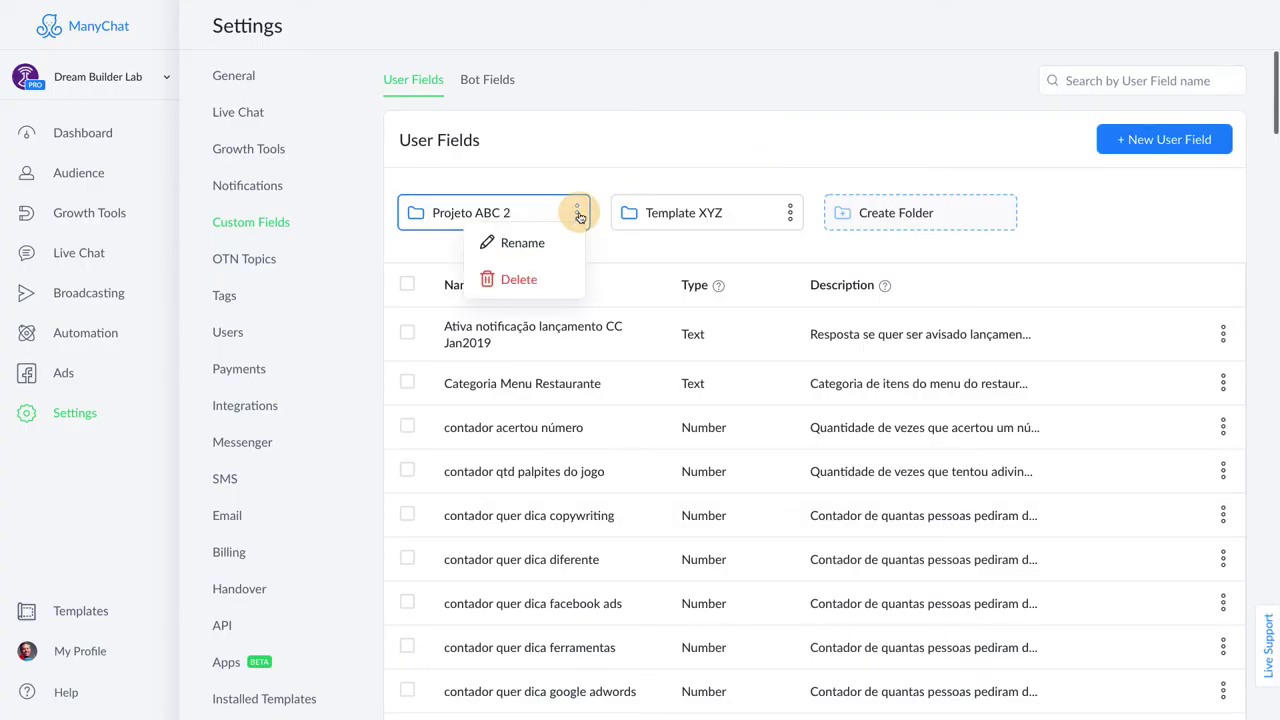
pyautogui.click(522, 280)
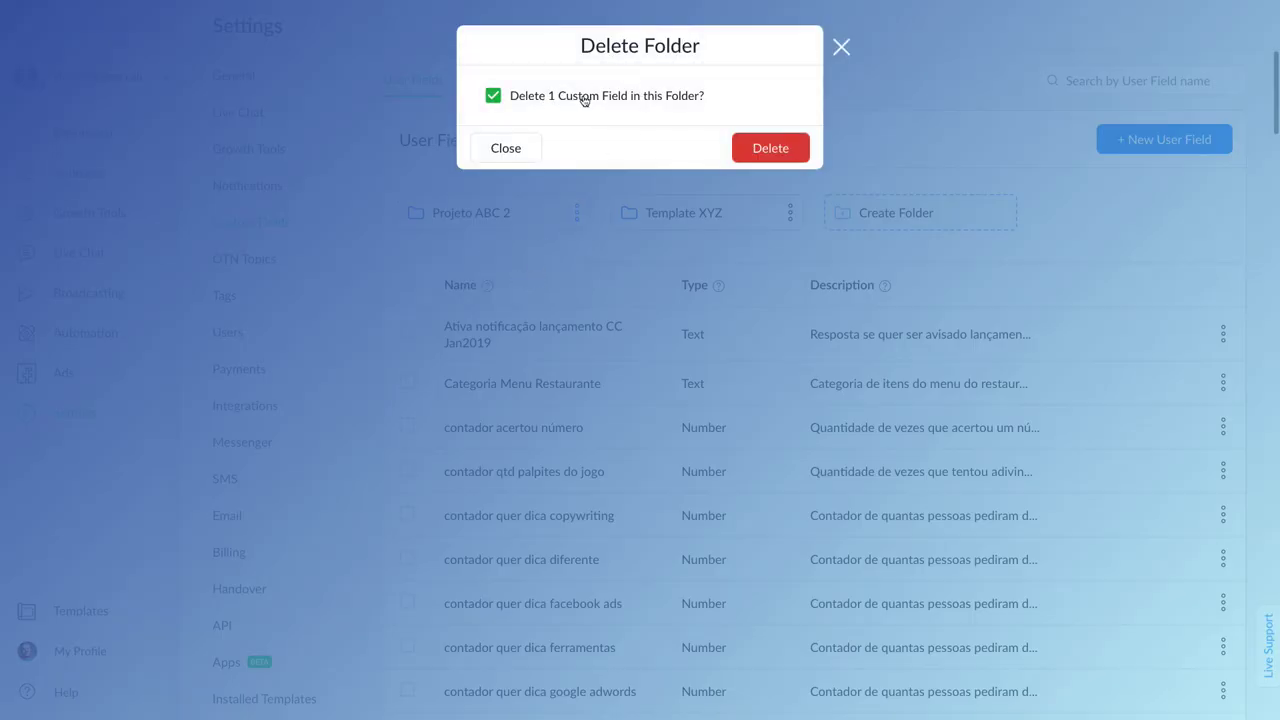
pyautogui.click(496, 98)
pyautogui.click(762, 148)
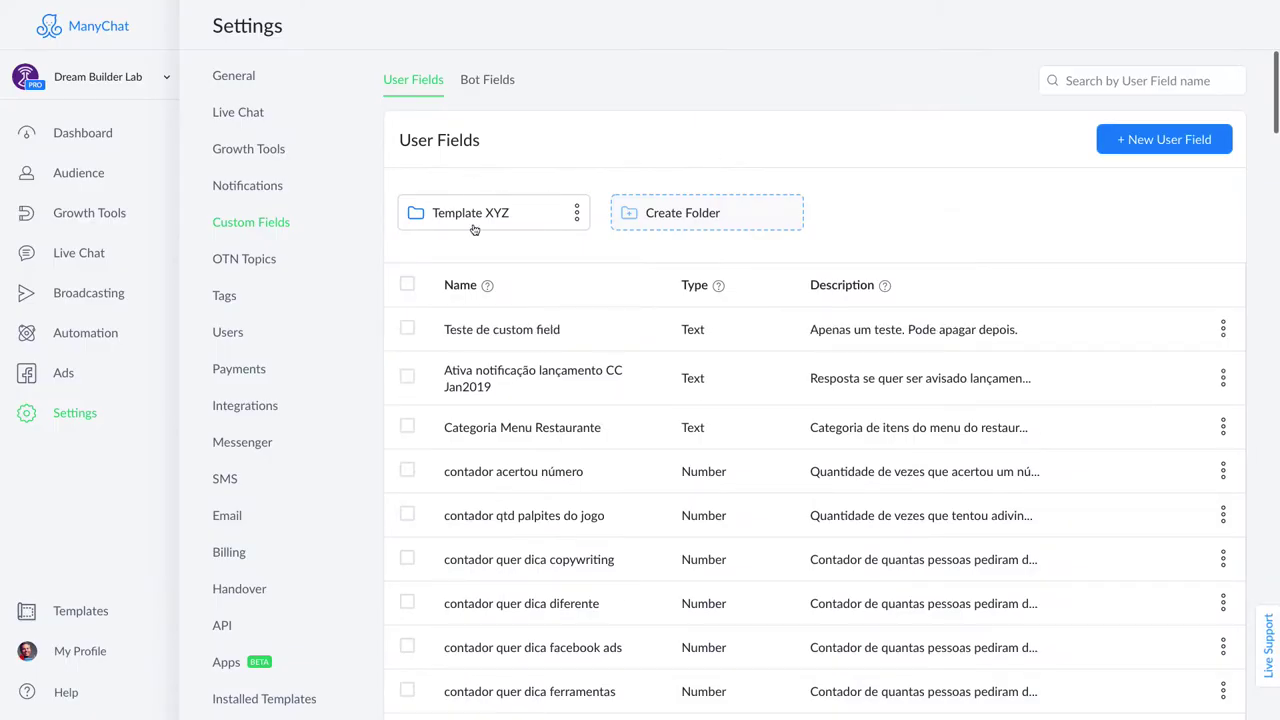
# Move the "Teste de custom field" user field into the Template XYZ folder, check the folder's contents and return to the main list.
pyautogui.moveTo(466, 328)
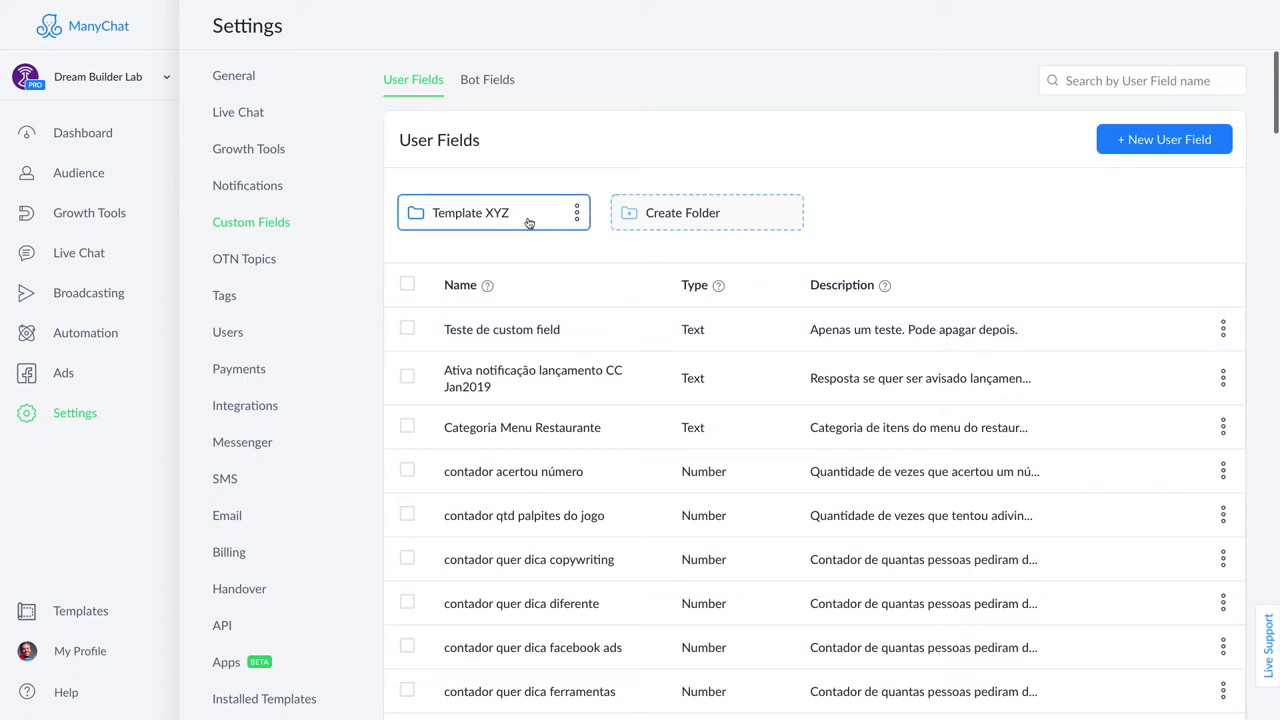
pyautogui.moveTo(512, 327)
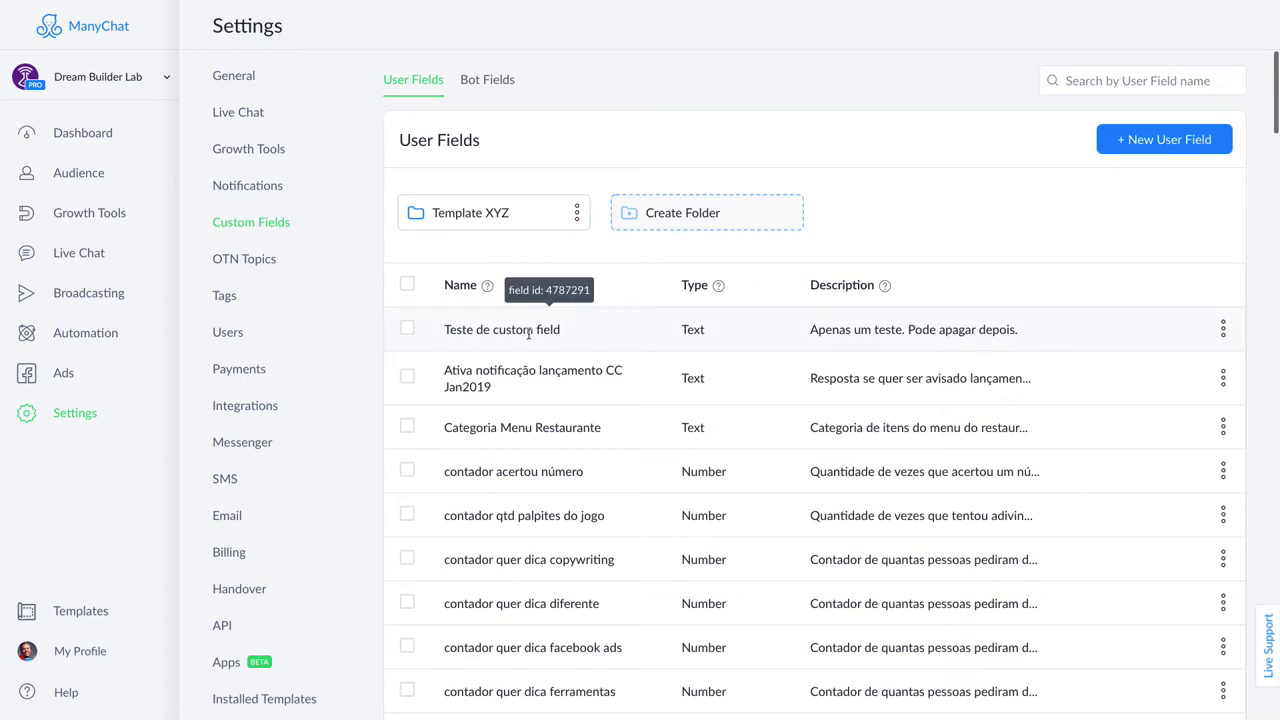
pyautogui.click(1222, 329)
pyautogui.click(1163, 356)
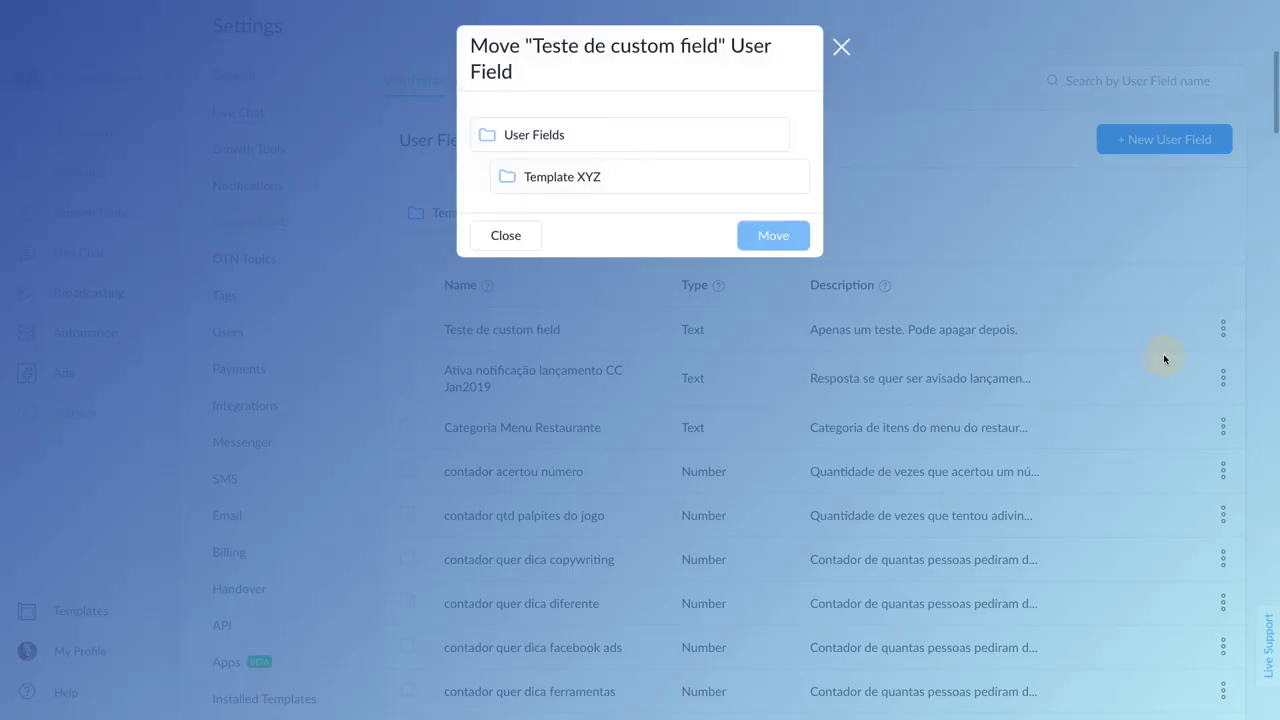
pyautogui.click(639, 184)
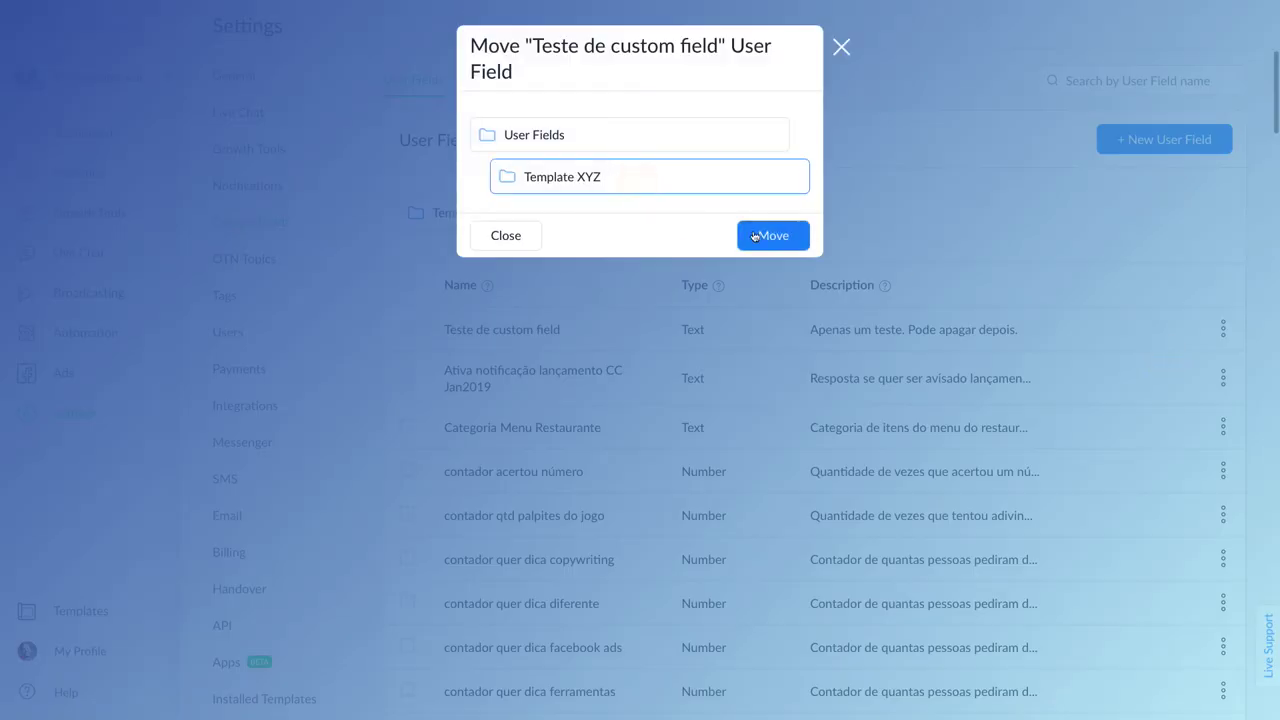
pyautogui.click(773, 235)
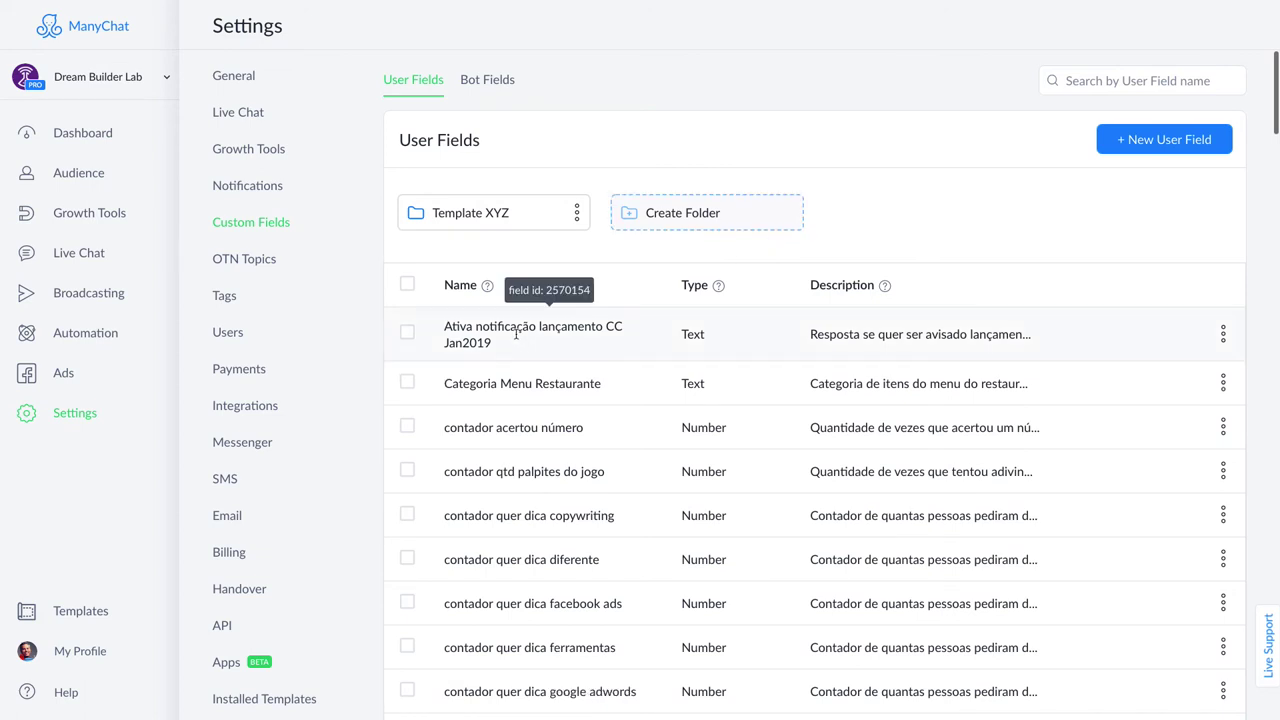
pyautogui.click(507, 214)
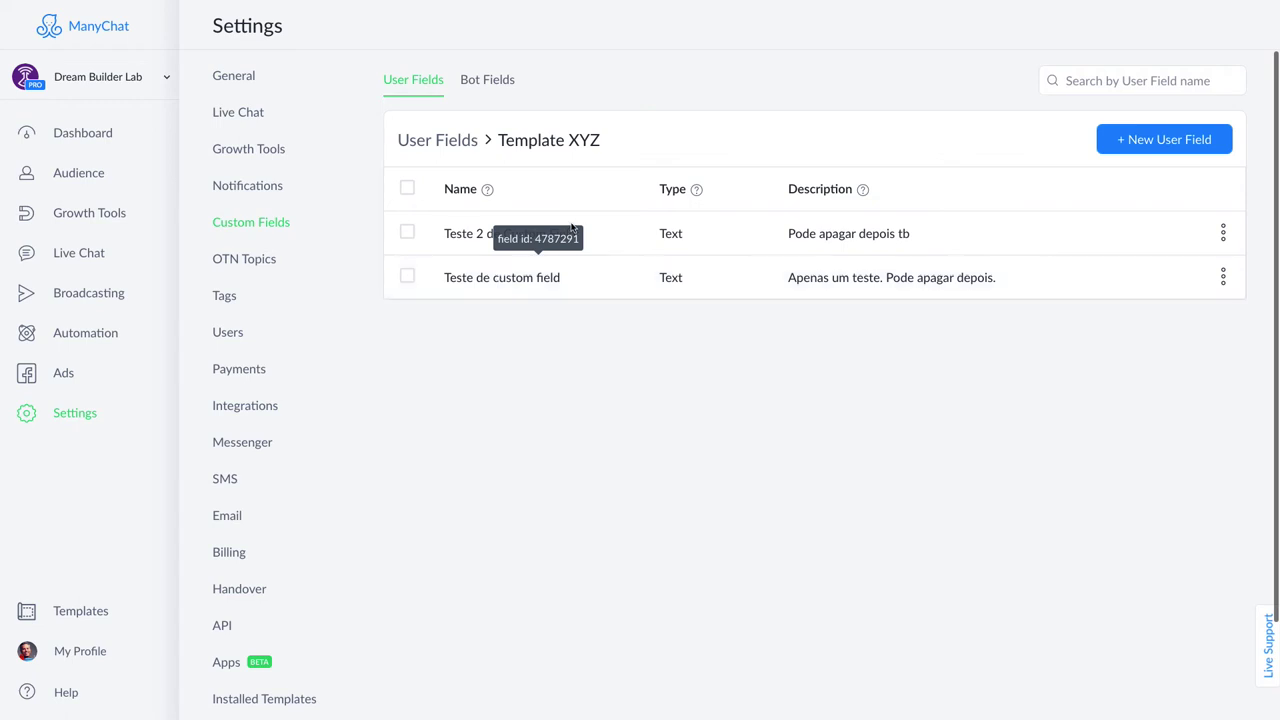
pyautogui.click(461, 139)
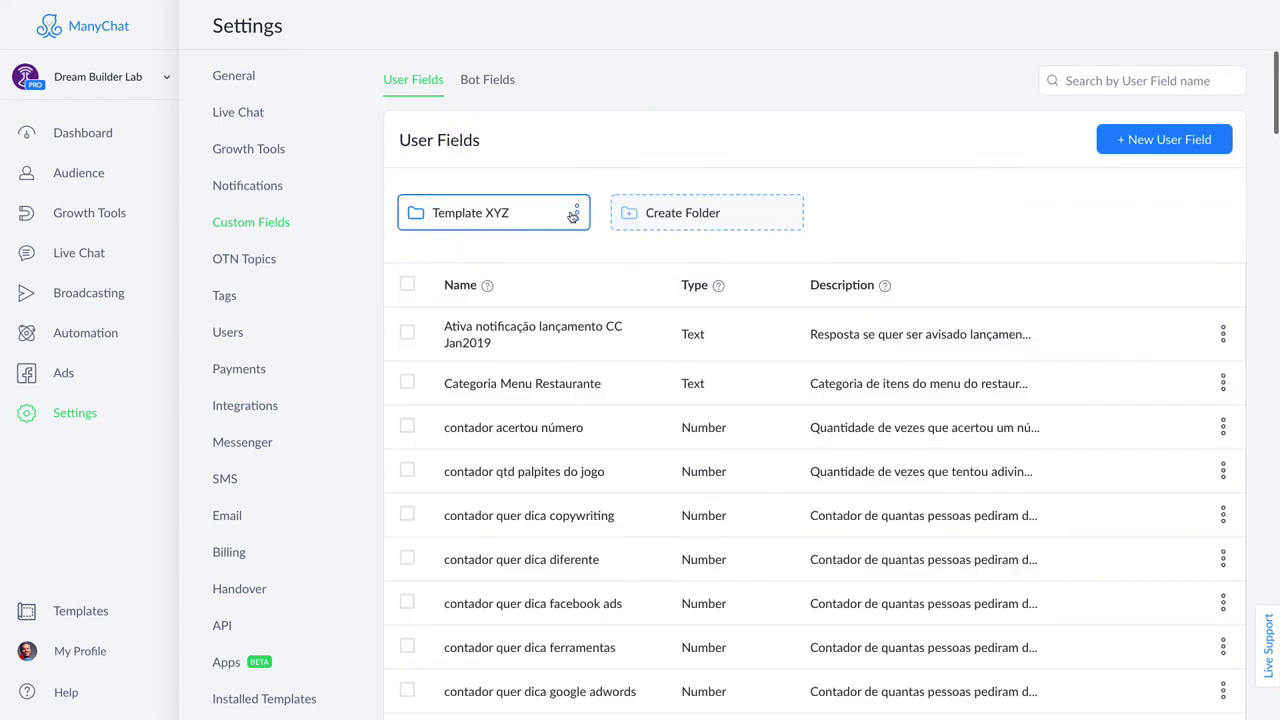
# Delete the Template XYZ folder together with the custom fields inside it.
pyautogui.click(573, 215)
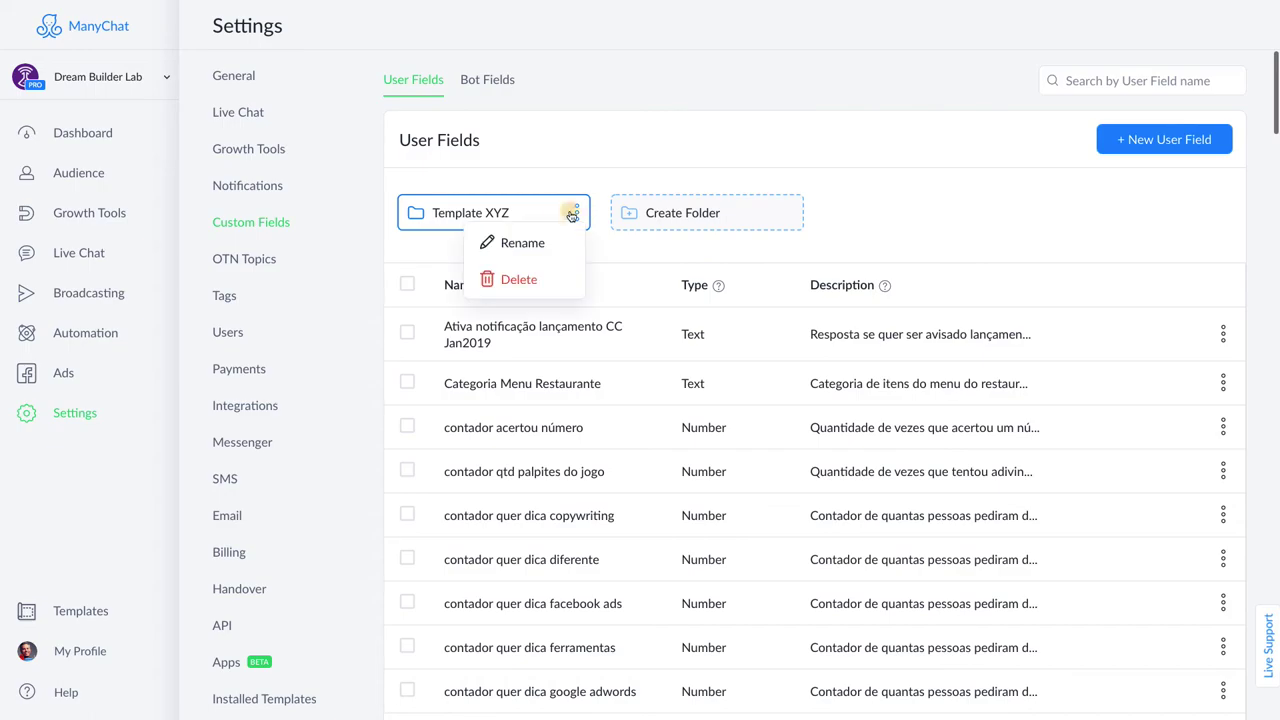
pyautogui.click(535, 282)
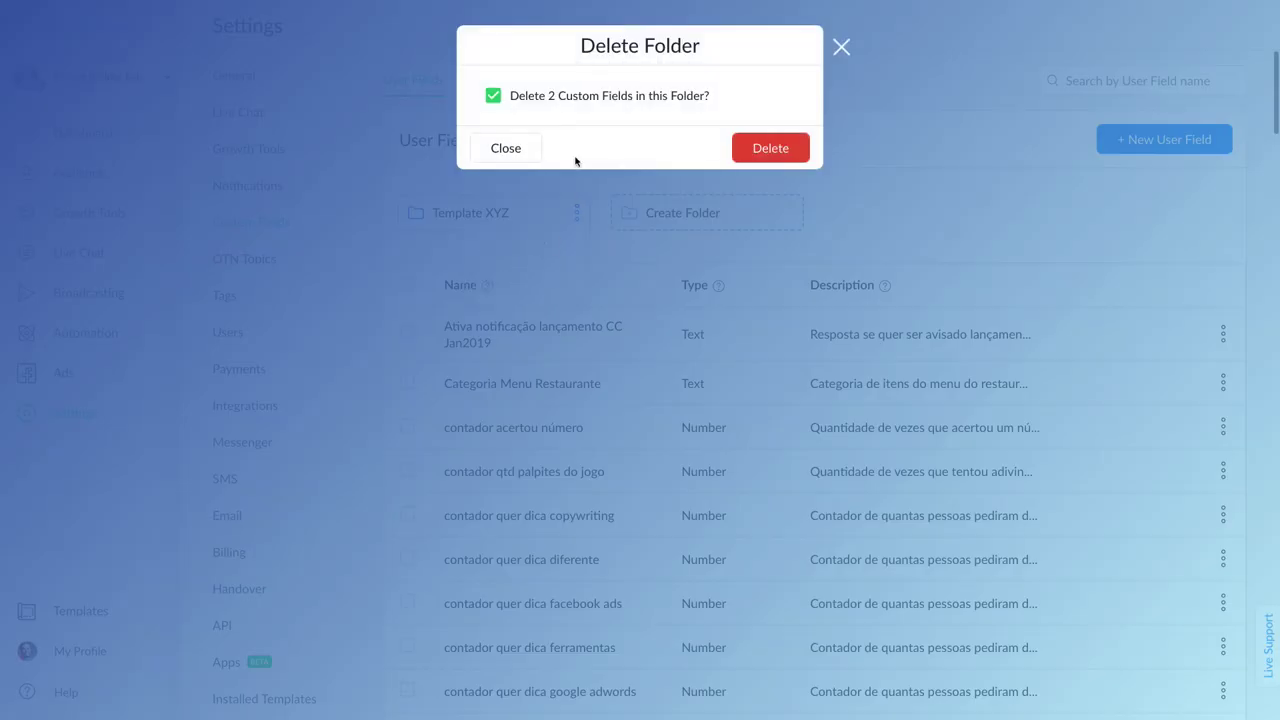
pyautogui.click(495, 97)
pyautogui.click(494, 96)
pyautogui.click(752, 150)
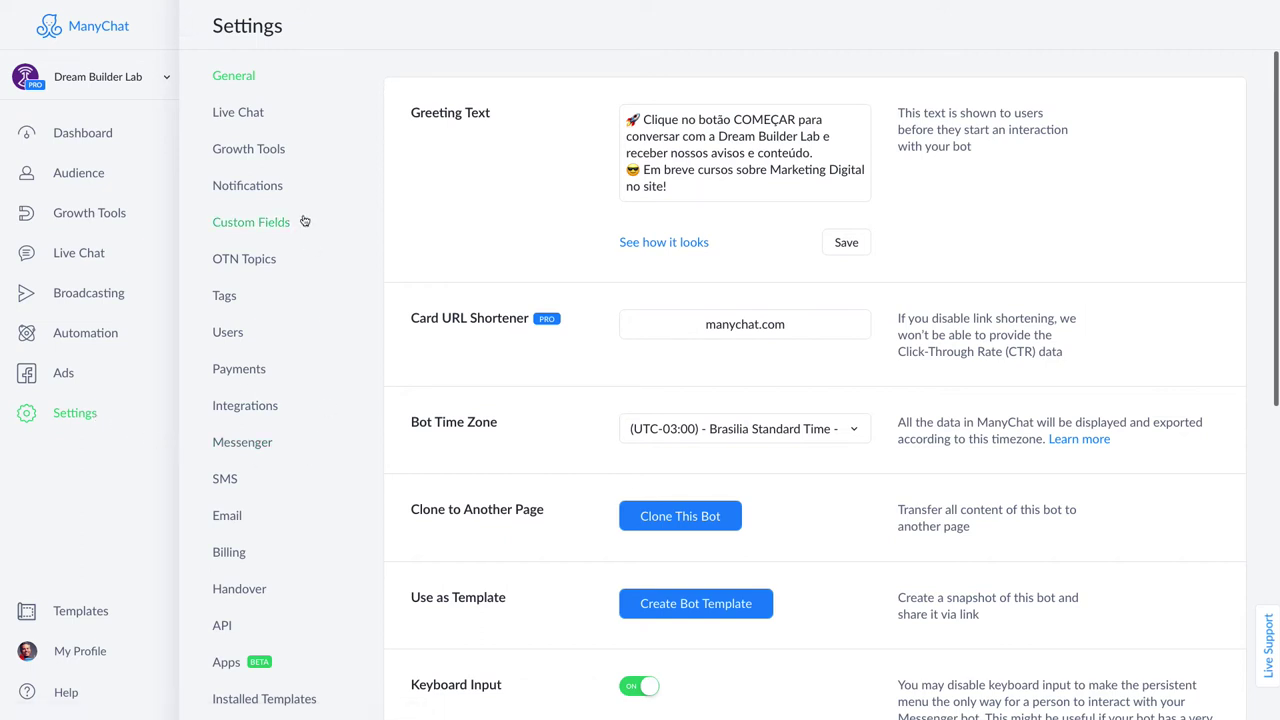
# Open the Messenger settings and examine the Conversation Starters option and its description.
pyautogui.click(245, 443)
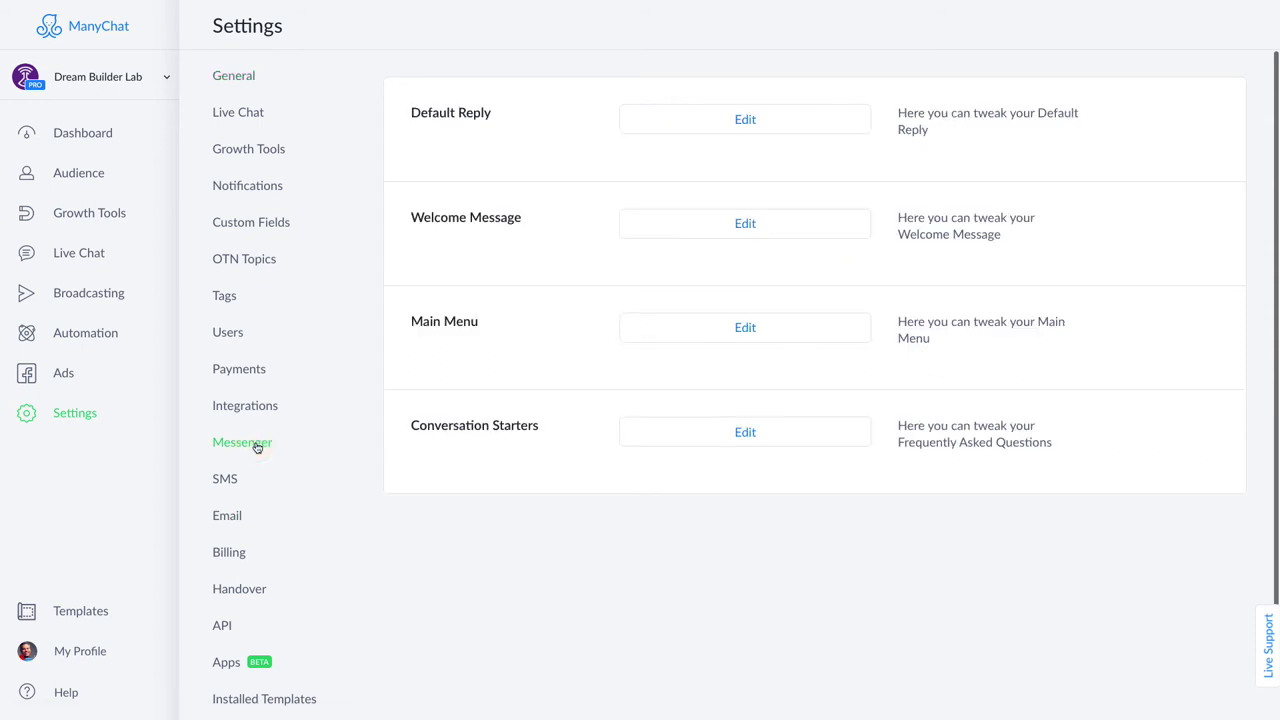
pyautogui.moveTo(411, 425); pyautogui.dragTo(550, 433)
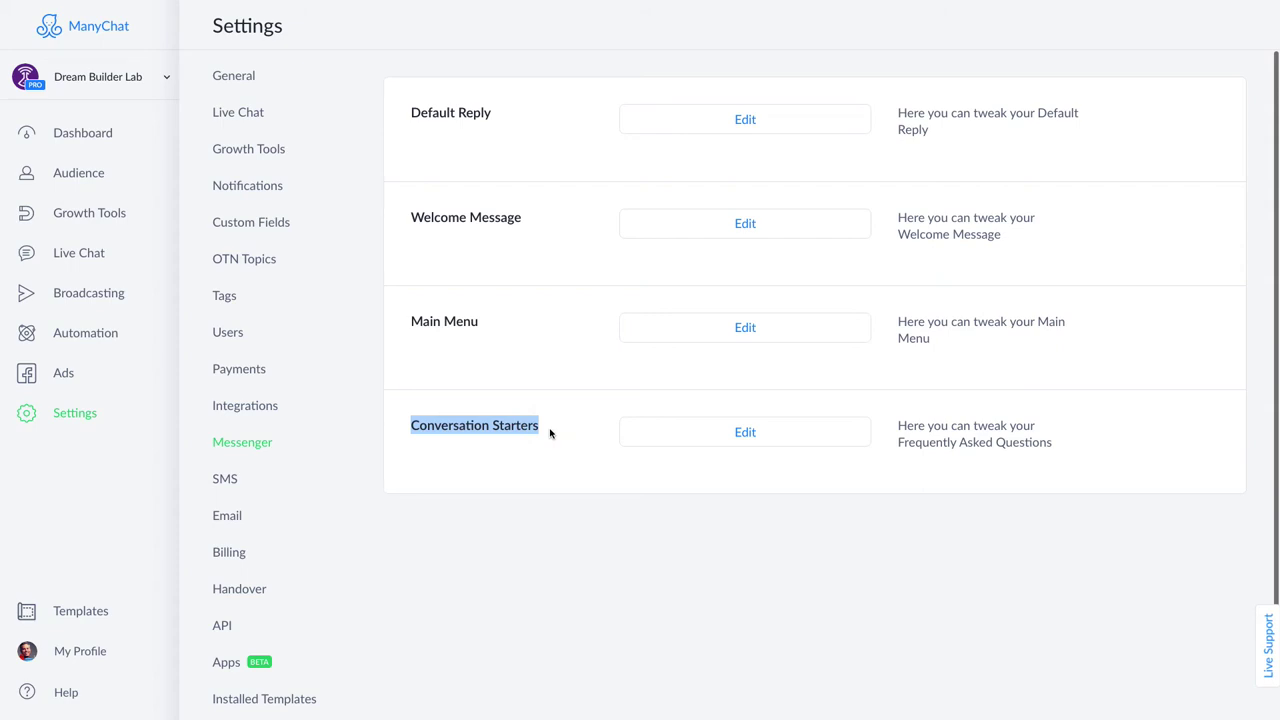
pyautogui.click(550, 433)
pyautogui.moveTo(898, 441); pyautogui.dragTo(1002, 465)
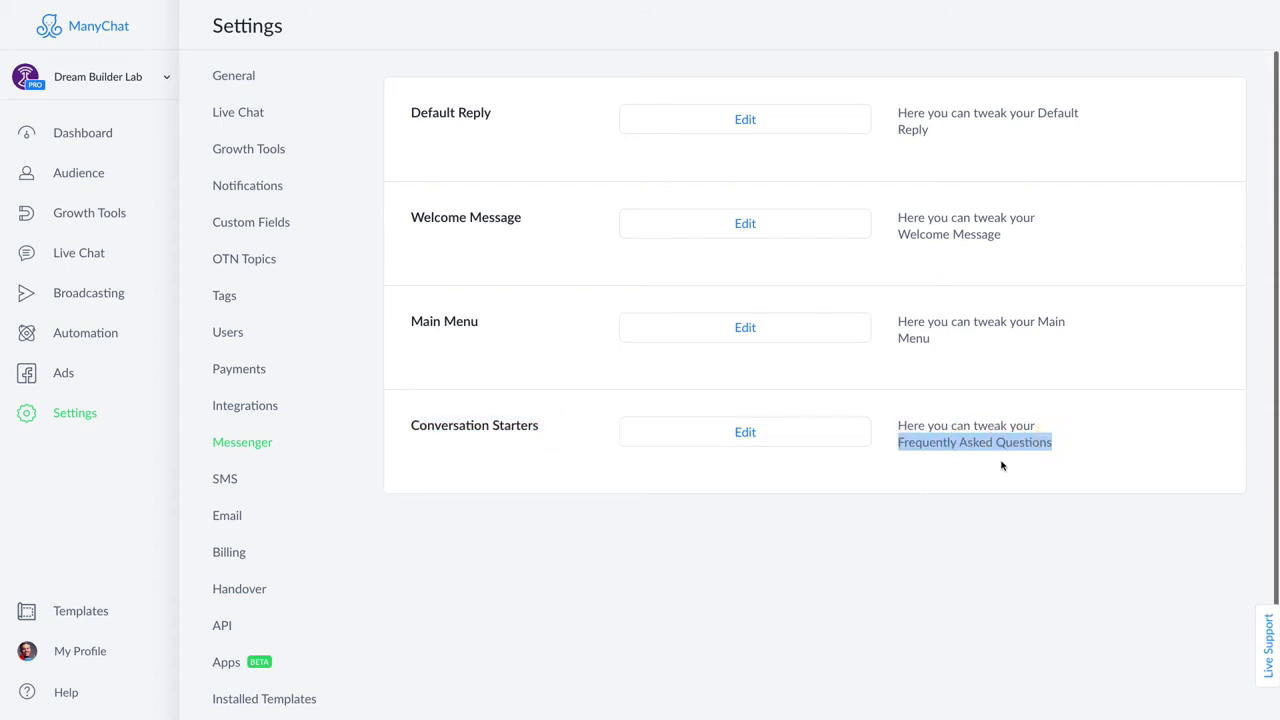
# Open the Conversation Starters settings and read the questions area and its note on the question limit.
pyautogui.click(1002, 465)
pyautogui.click(762, 441)
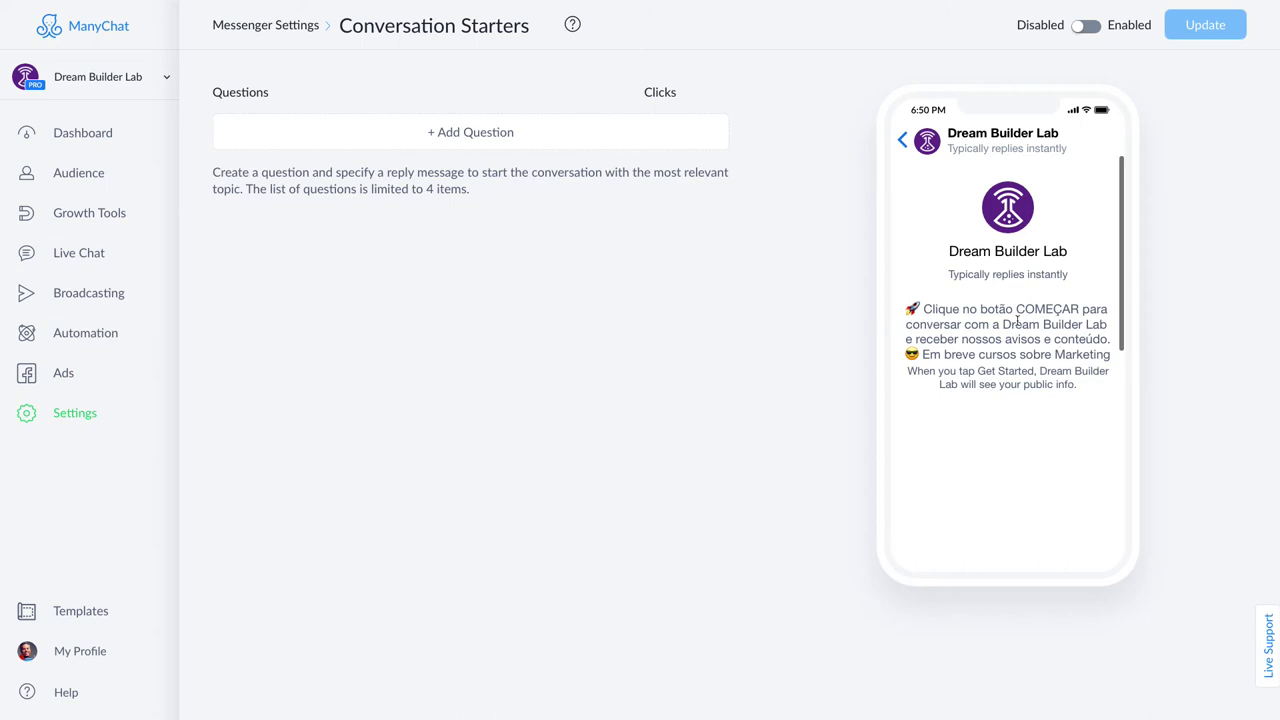
pyautogui.doubleClick(233, 89)
pyautogui.click(294, 89)
pyautogui.moveTo(246, 191); pyautogui.dragTo(494, 195)
pyautogui.click(494, 195)
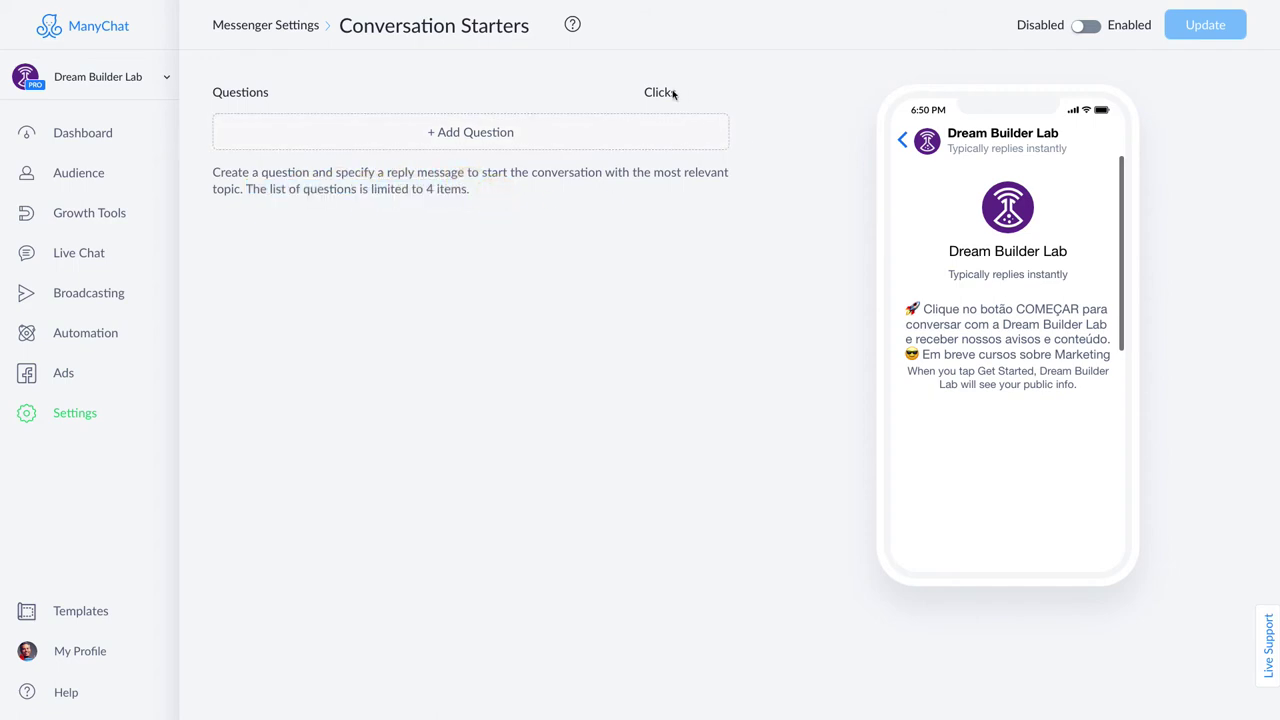
# Add a first conversation starter question reading "Quais cursos você oferece?".
pyautogui.click(410, 140)
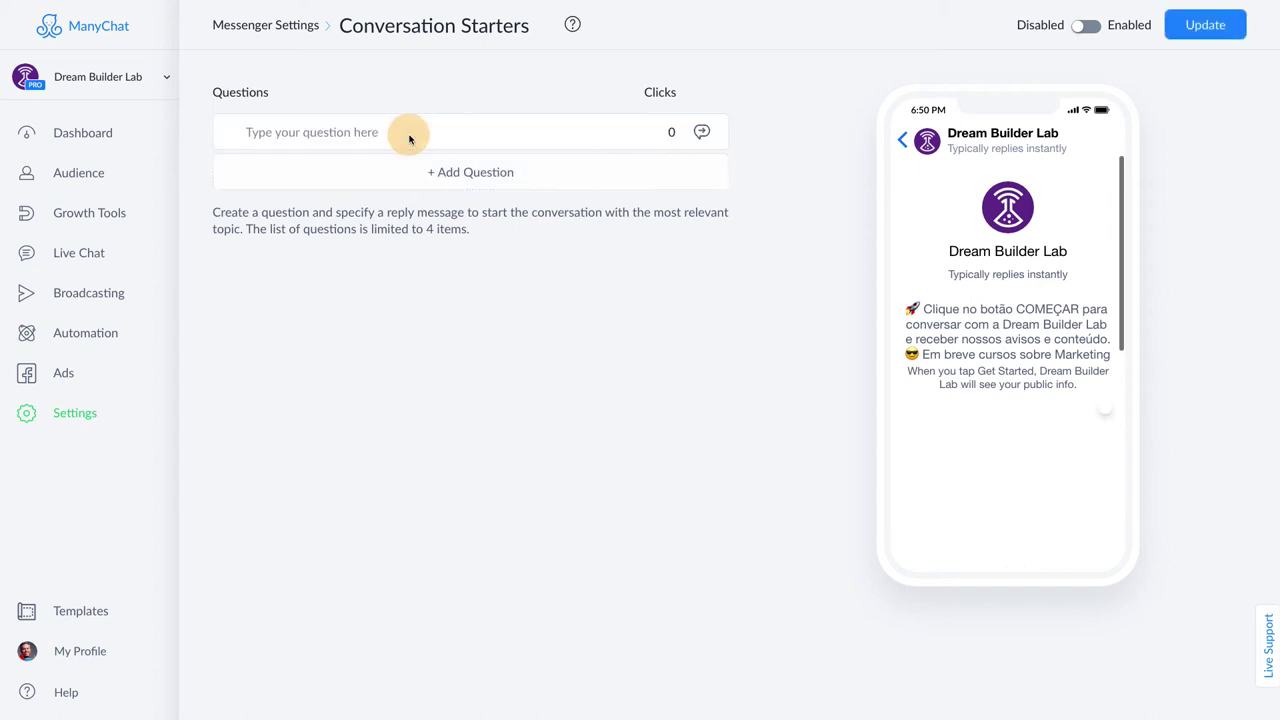
pyautogui.click(347, 131)
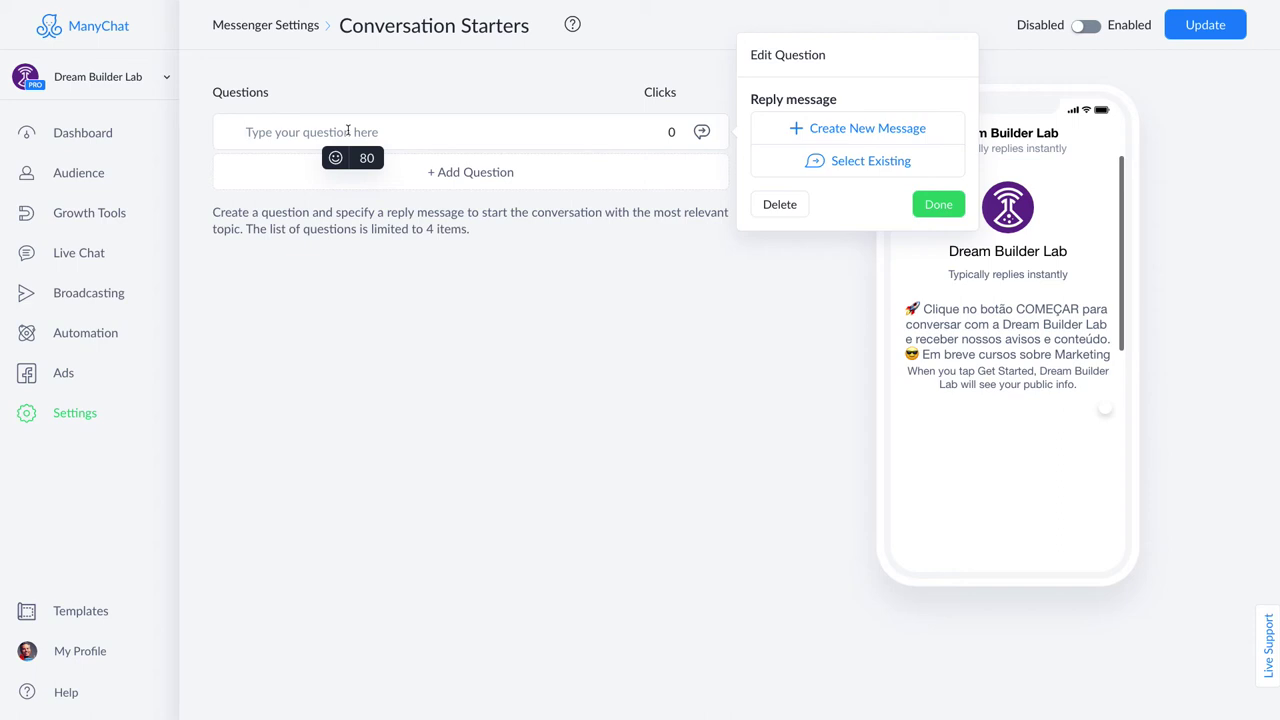
pyautogui.write('QU')
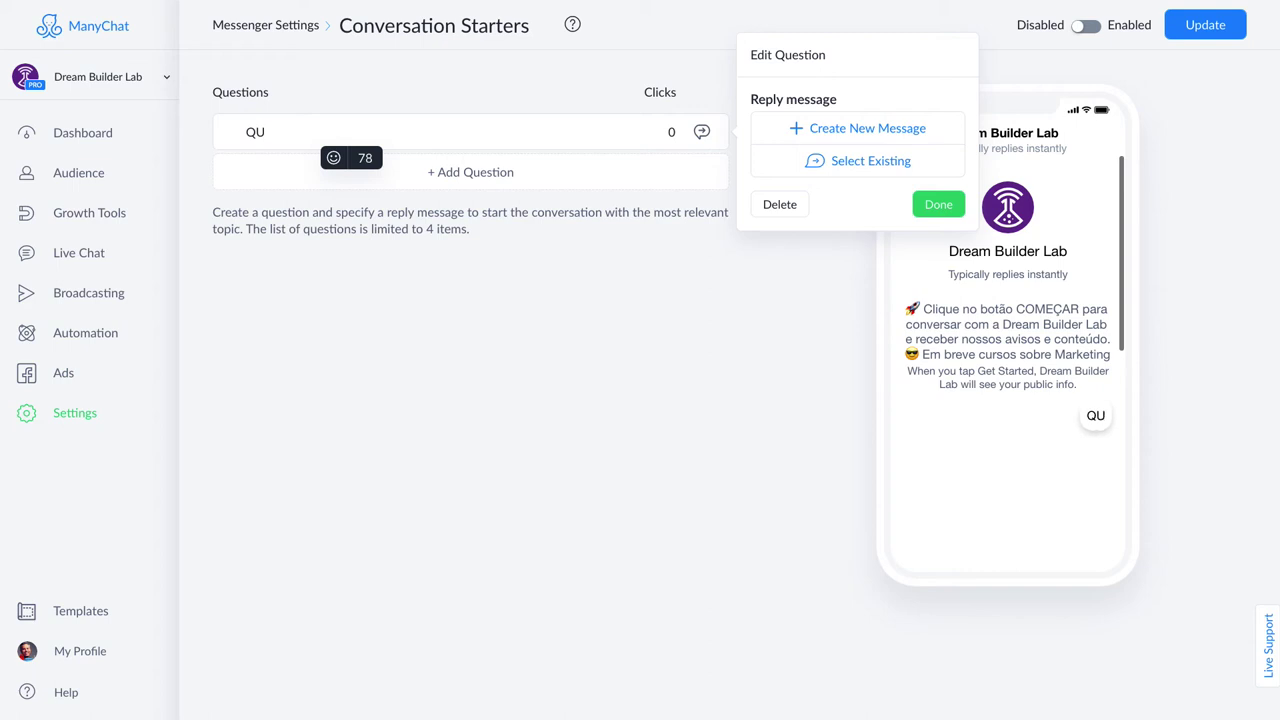
pyautogui.press('BackSpace')
pyautogui.press('BackSpace')
pyautogui.write('quais')
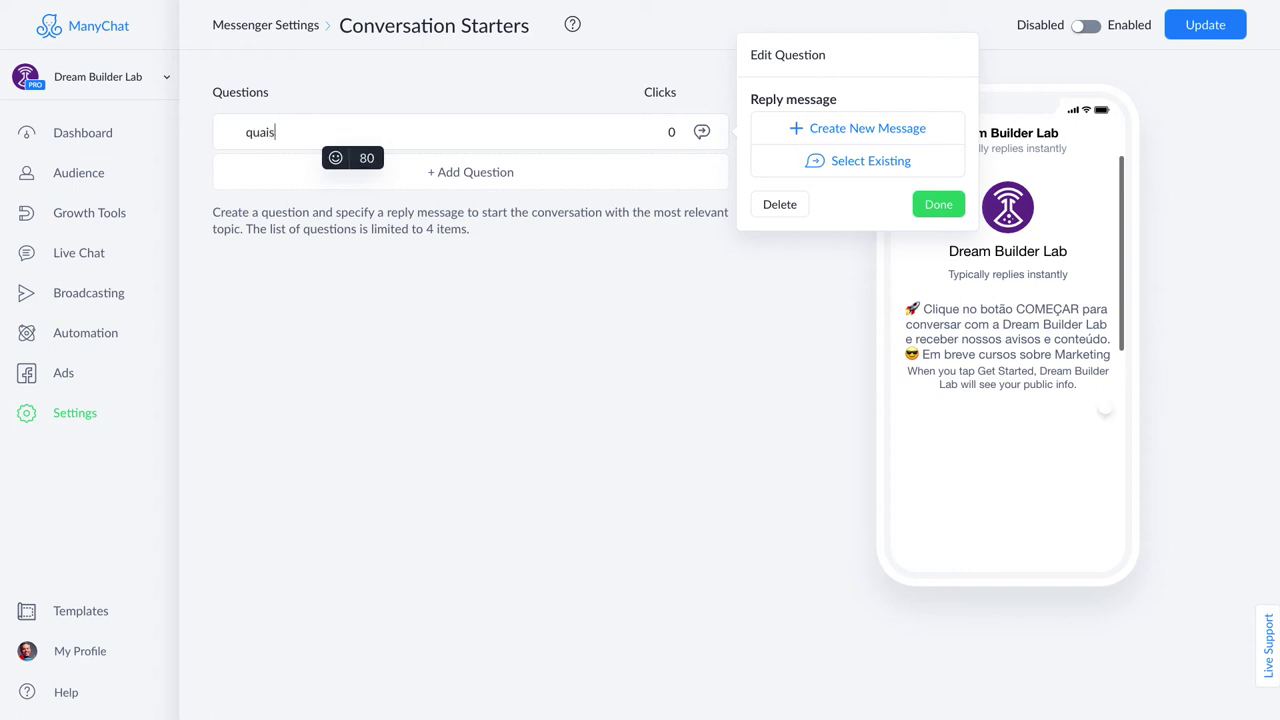
pyautogui.press('BackSpace')
pyautogui.write('Quais curso')
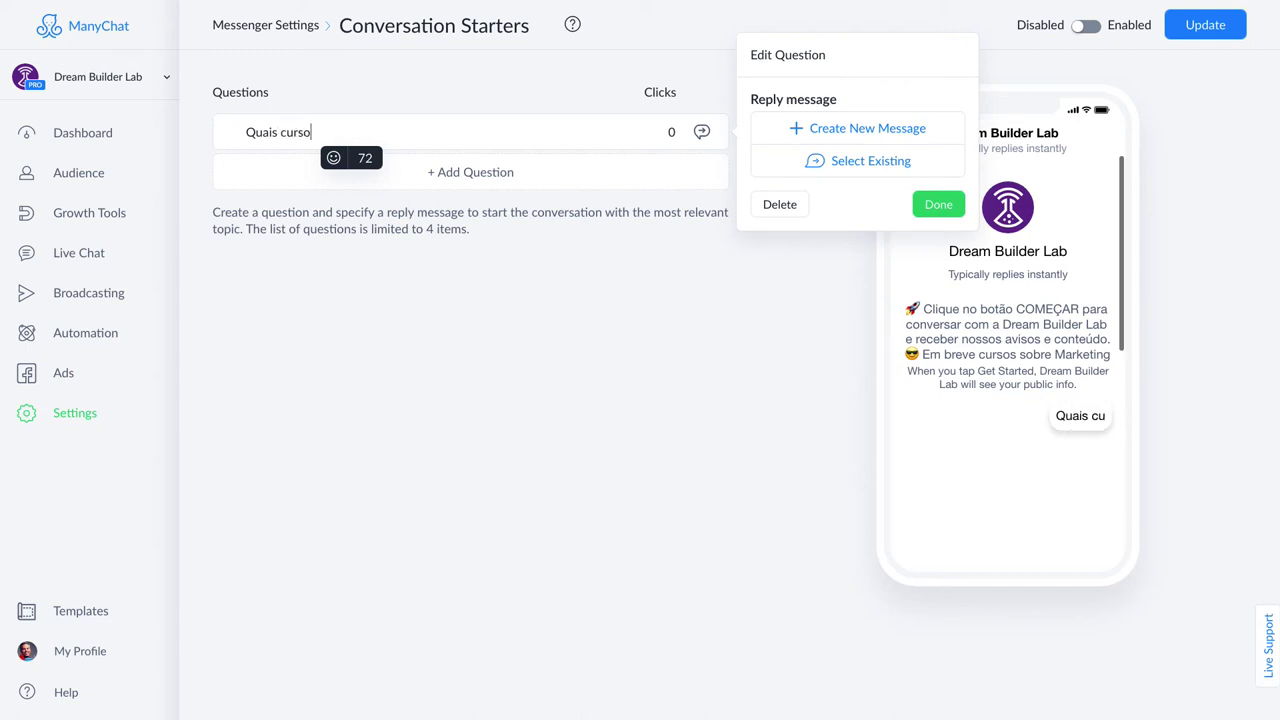
pyautogui.write('s você tem')
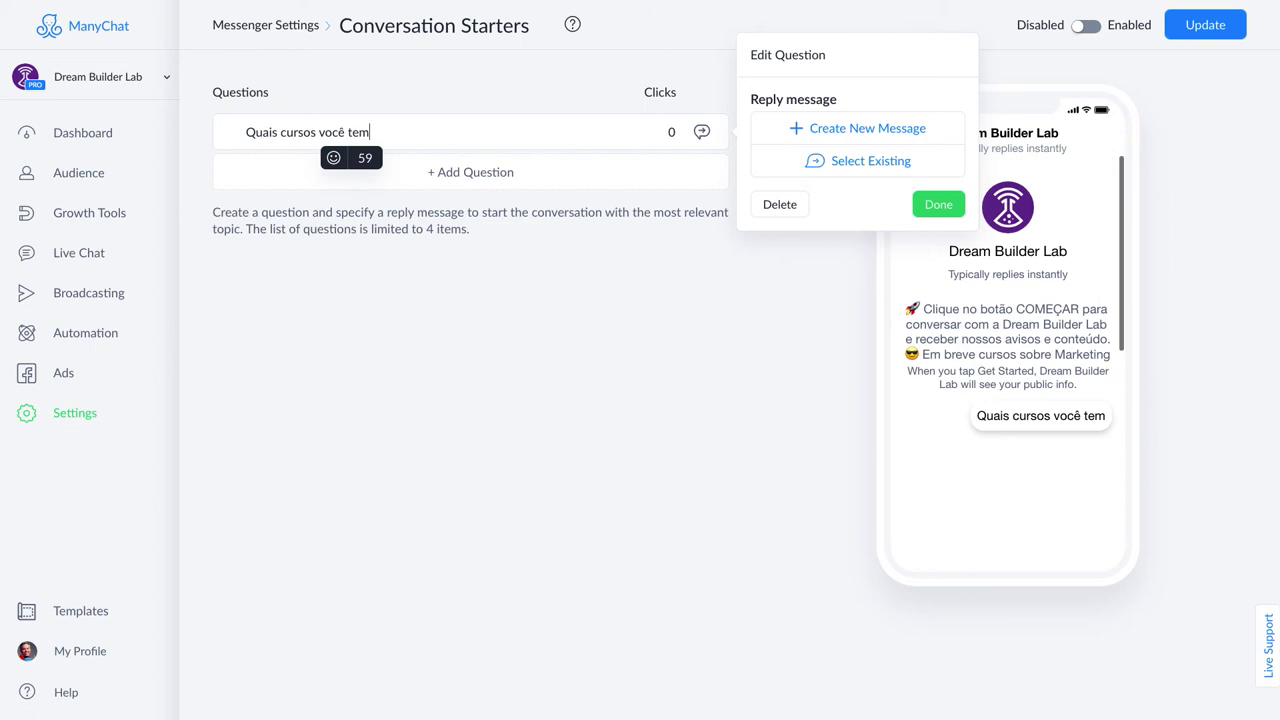
pyautogui.press('BackSpace')
pyautogui.press('BackSpace')
pyautogui.press('BackSpace')
pyautogui.write('oferece?')
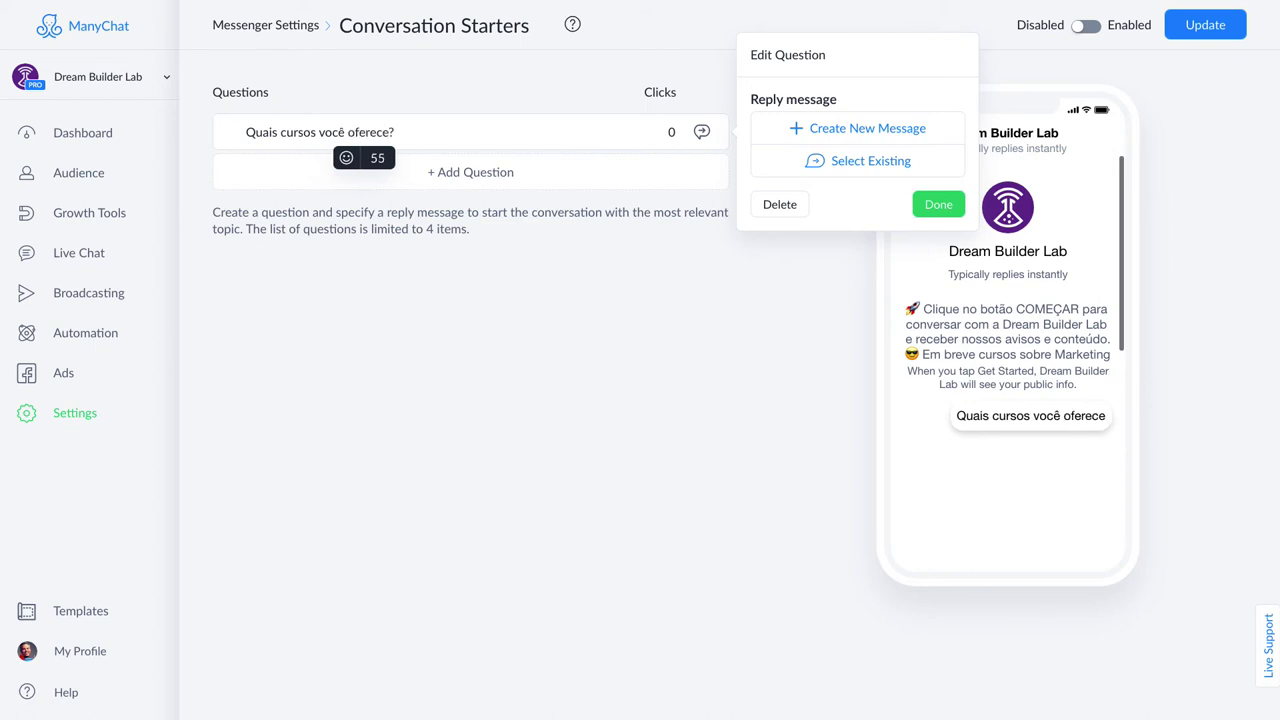
# Add a second conversation starter question with the text "Qual o site de vocês".
pyautogui.click(453, 172)
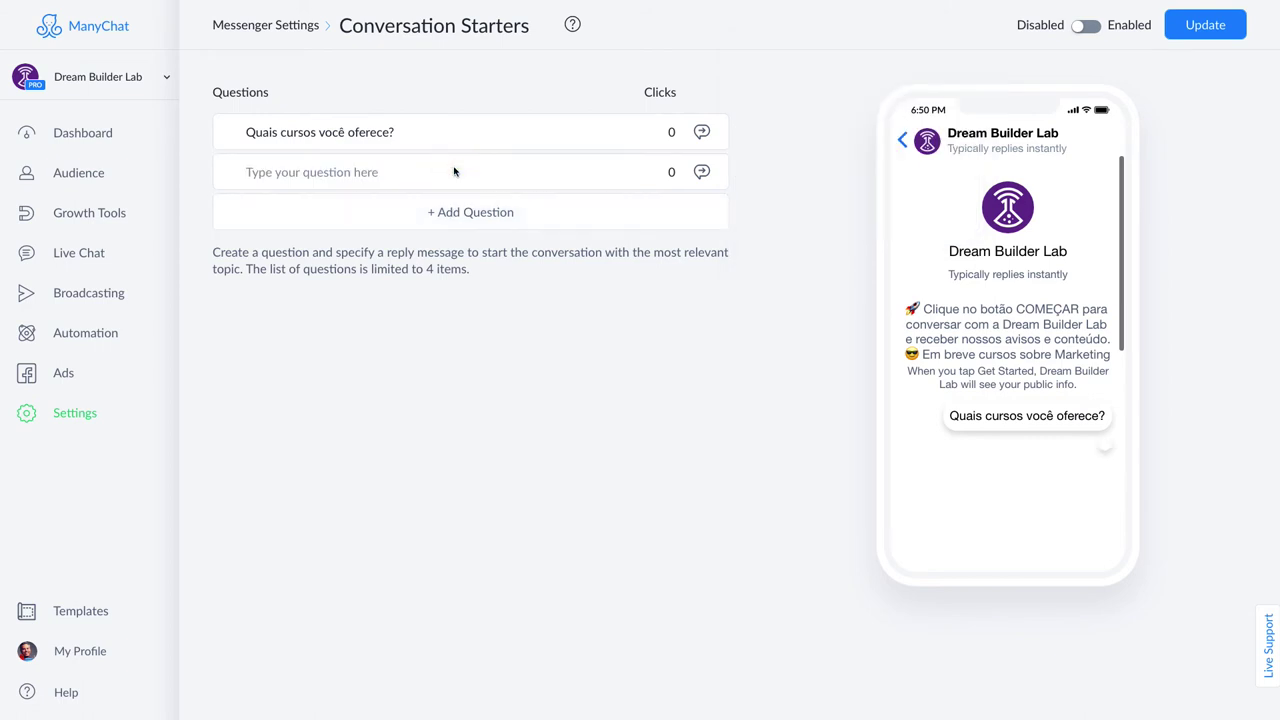
pyautogui.click(375, 173)
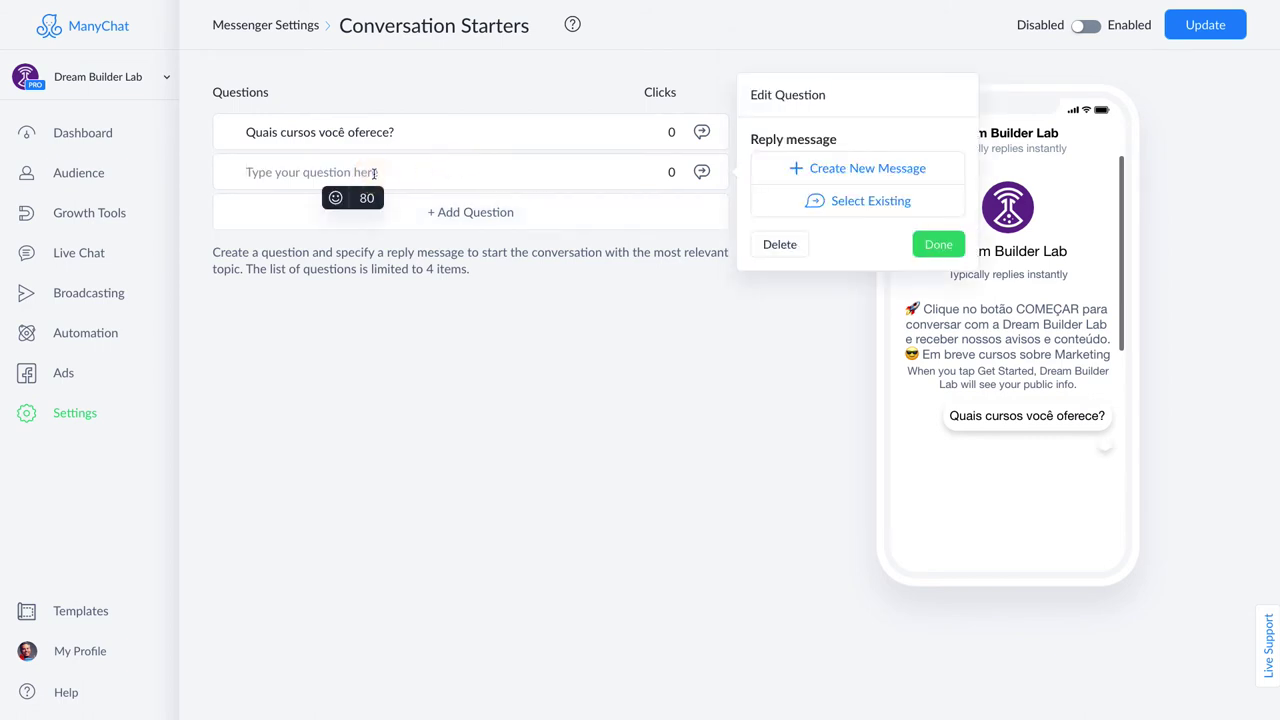
pyautogui.write('quai')
pyautogui.press('BackSpace')
pyautogui.press('BackSpace')
pyautogui.press('BackSpace')
pyautogui.press('BackSpace')
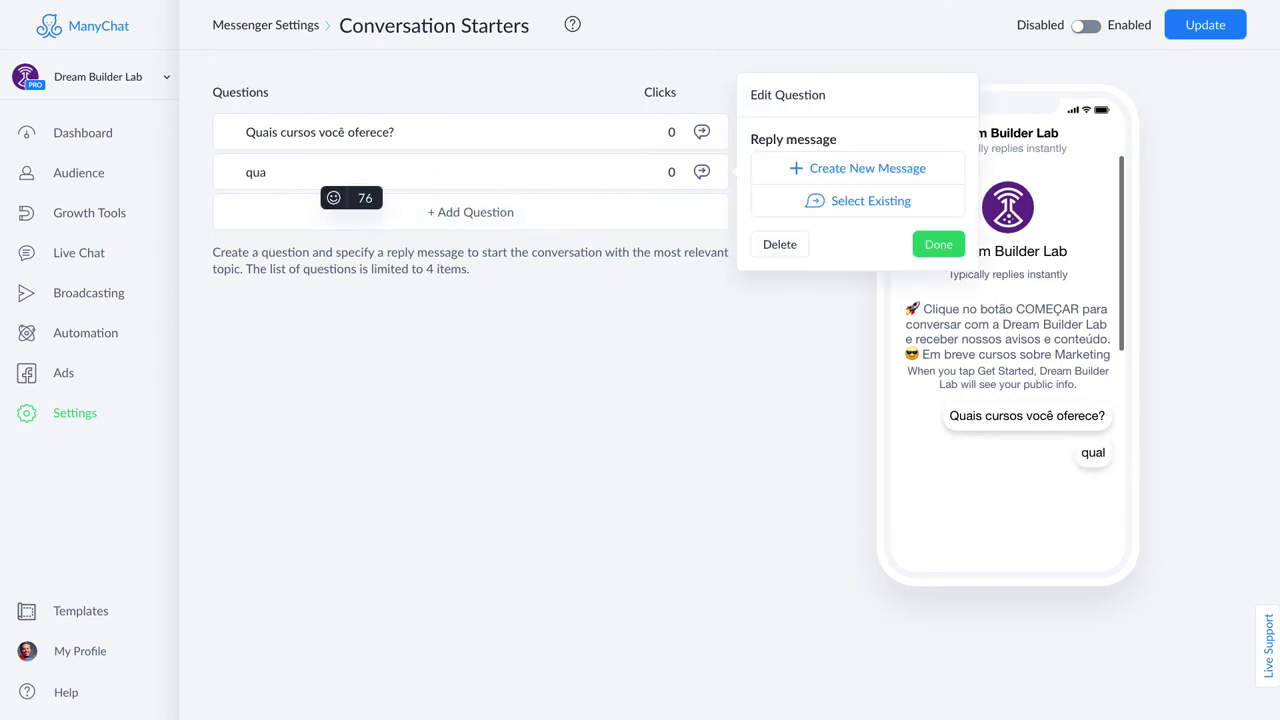
pyautogui.write('Qual o site de vocês')
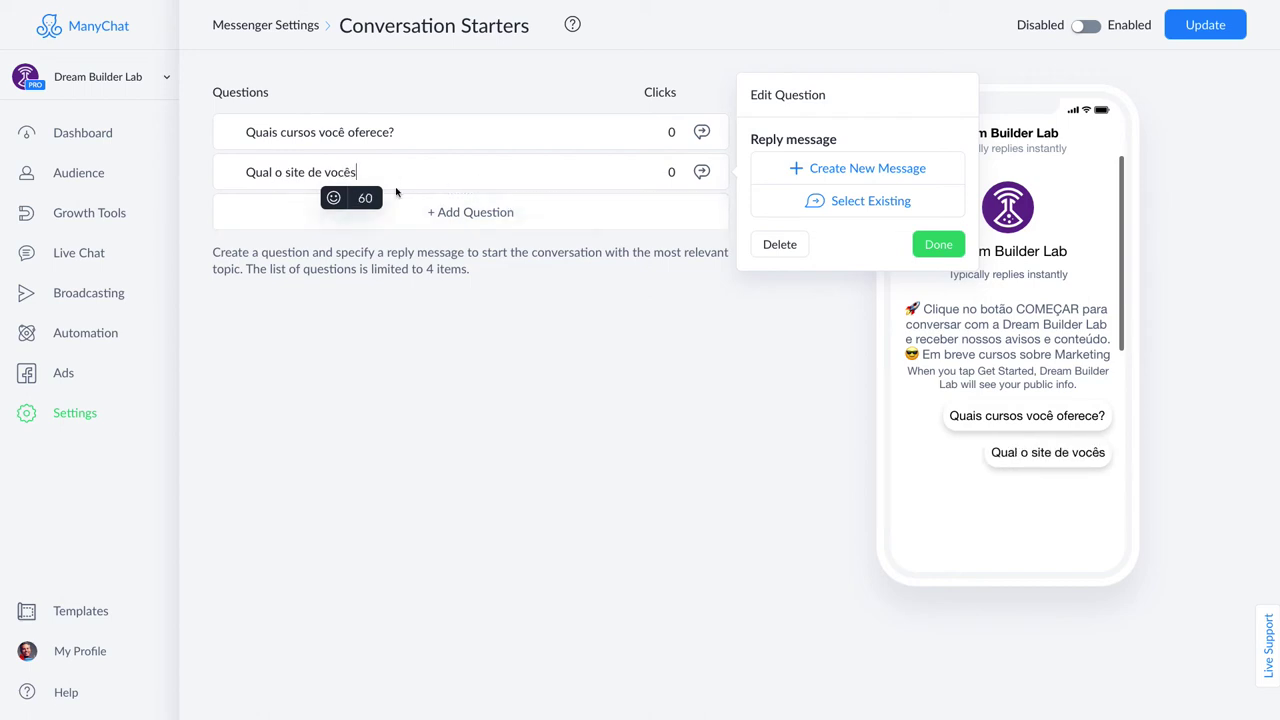
# Add a third question, try the text "Tudo bem?" in it and clear the text again.
pyautogui.click(466, 212)
pyautogui.click(383, 212)
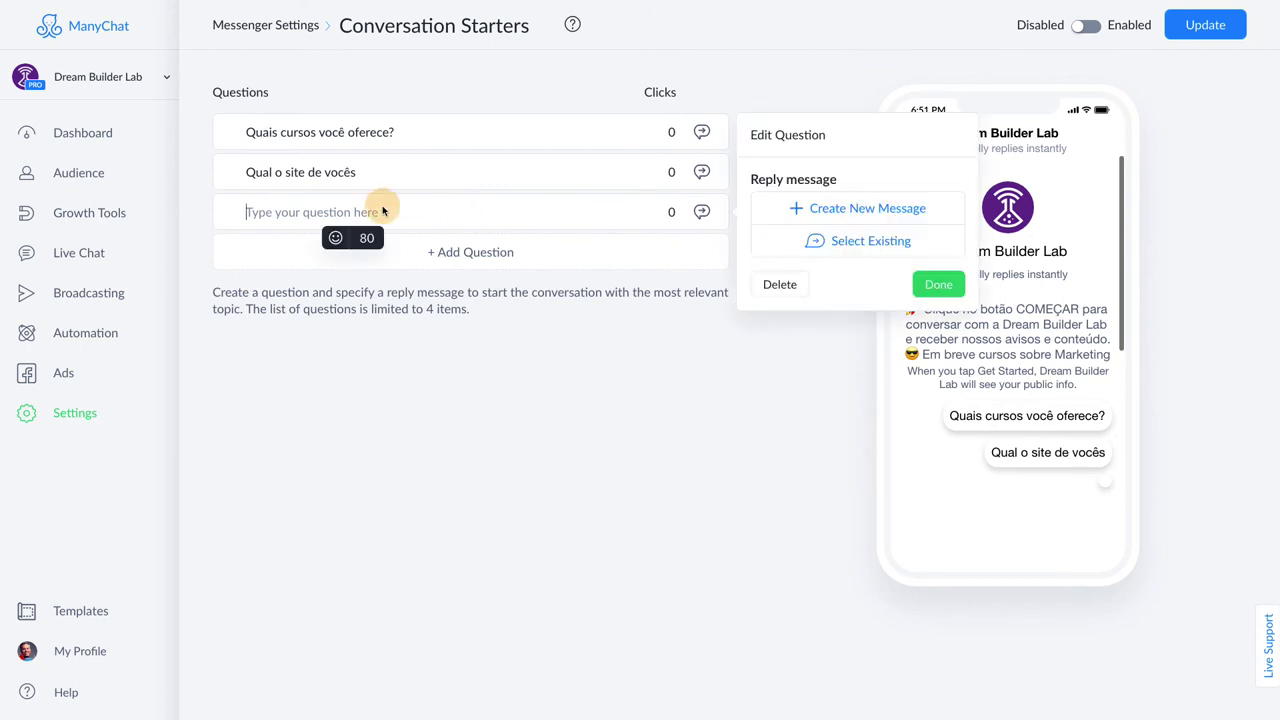
pyautogui.click(324, 216)
pyautogui.click(285, 218)
pyautogui.write('Tudo bem')
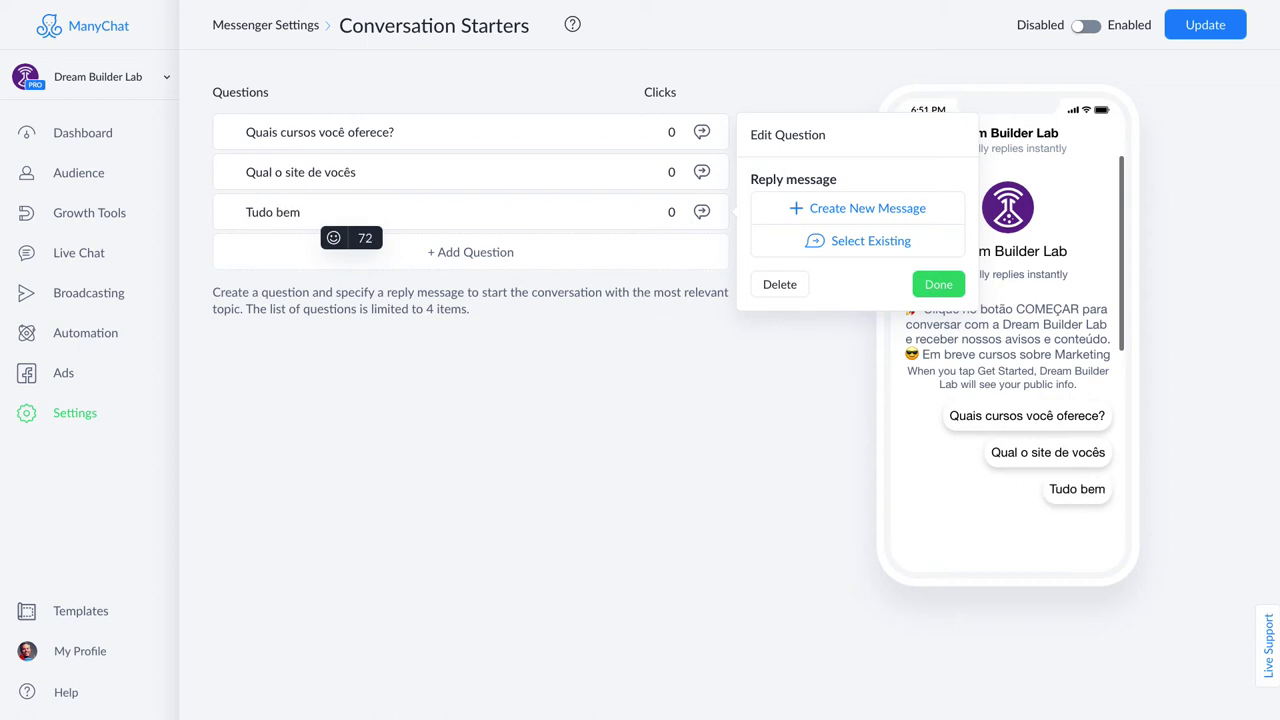
pyautogui.write('?')
pyautogui.press('BackSpace')
pyautogui.press('BackSpace')
pyautogui.press('BackSpace')
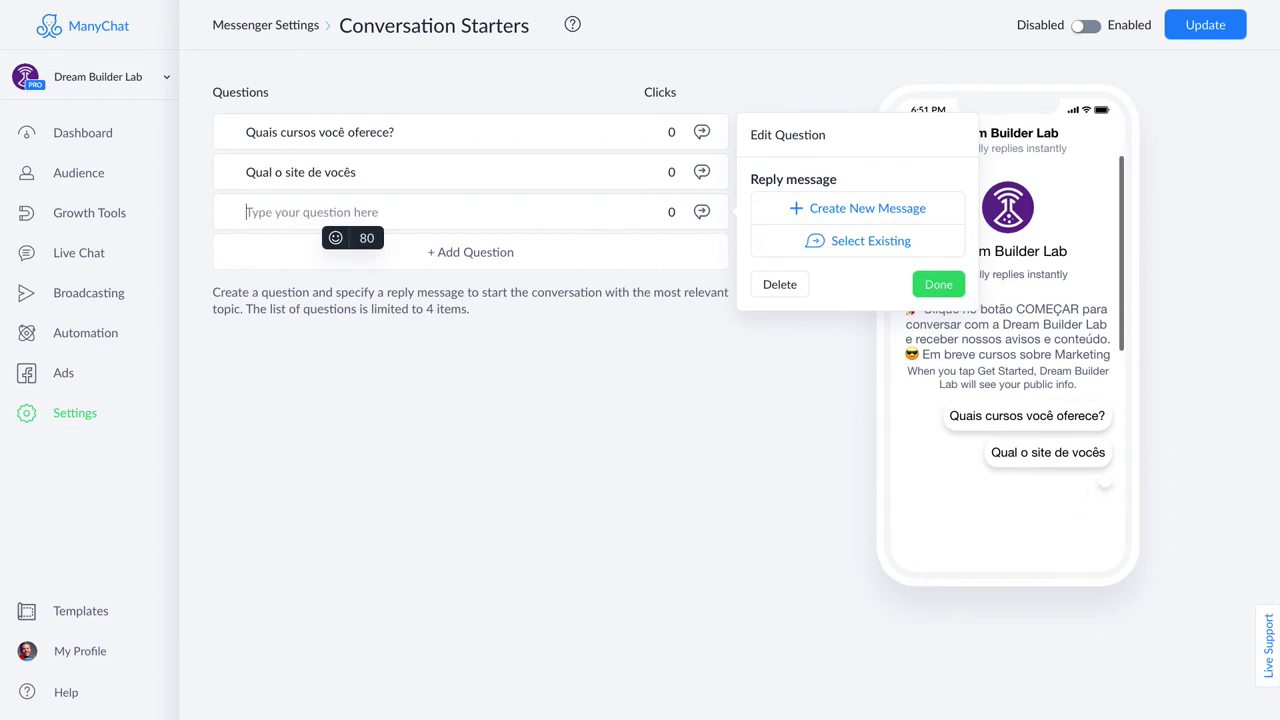
pyautogui.click(415, 356)
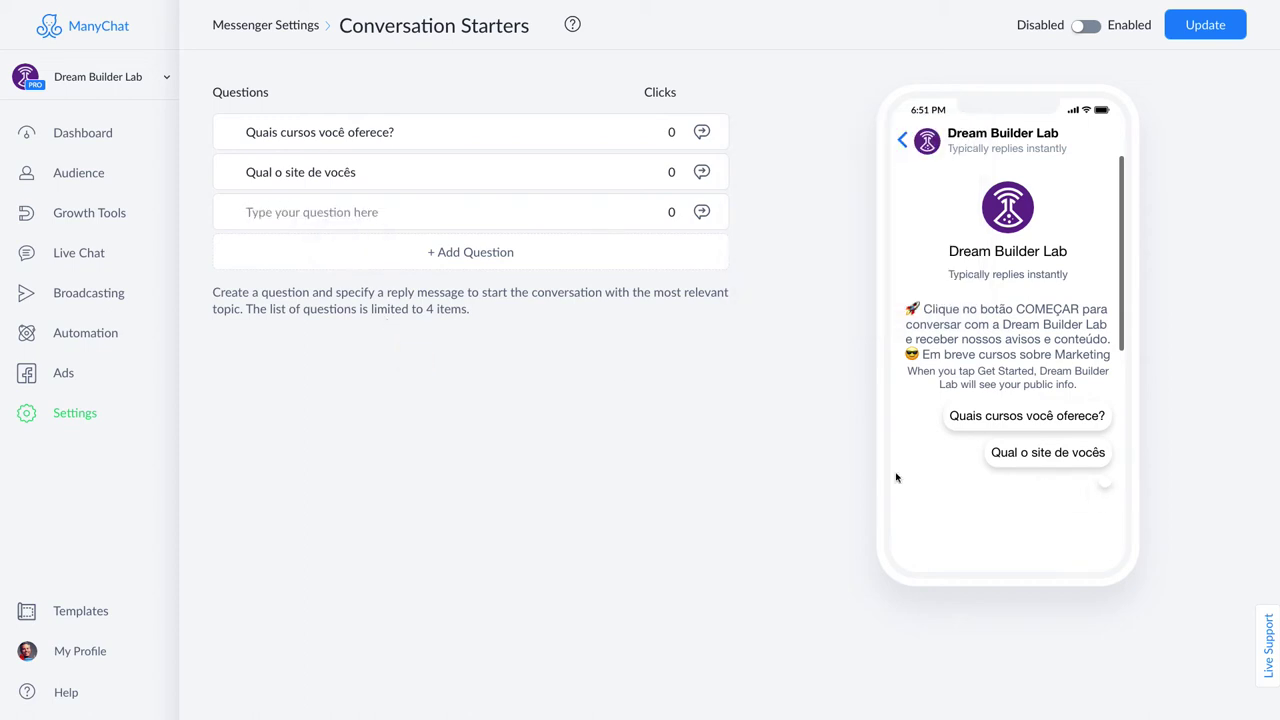
# Complete the second question as "Qual o site de vocês?" and delete the empty third question.
pyautogui.click(378, 176)
pyautogui.write('?')
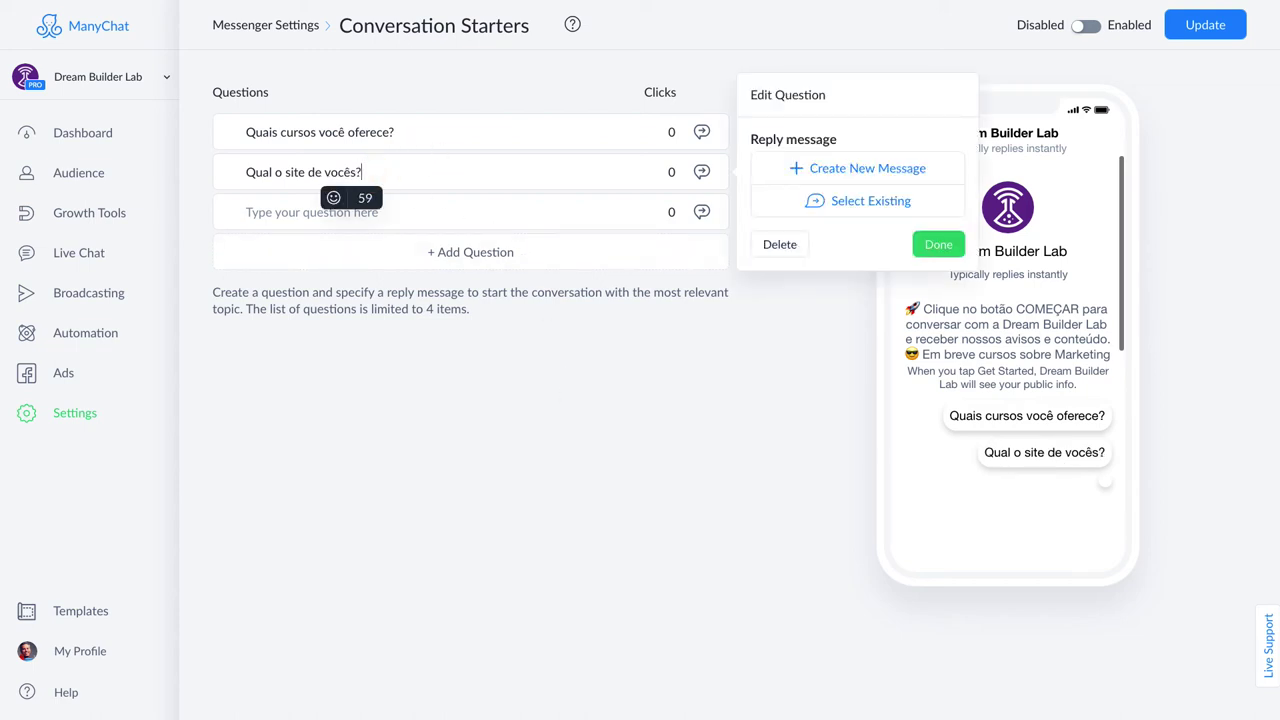
pyautogui.click(472, 85)
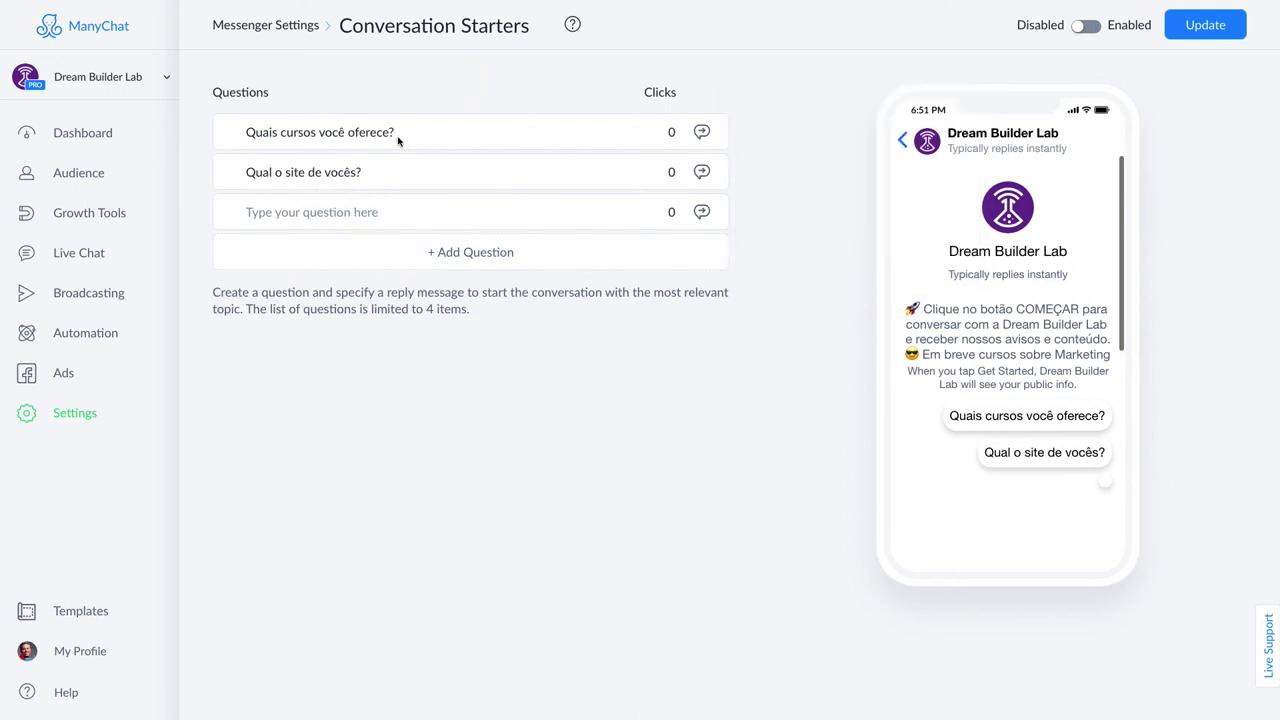
pyautogui.click(451, 214)
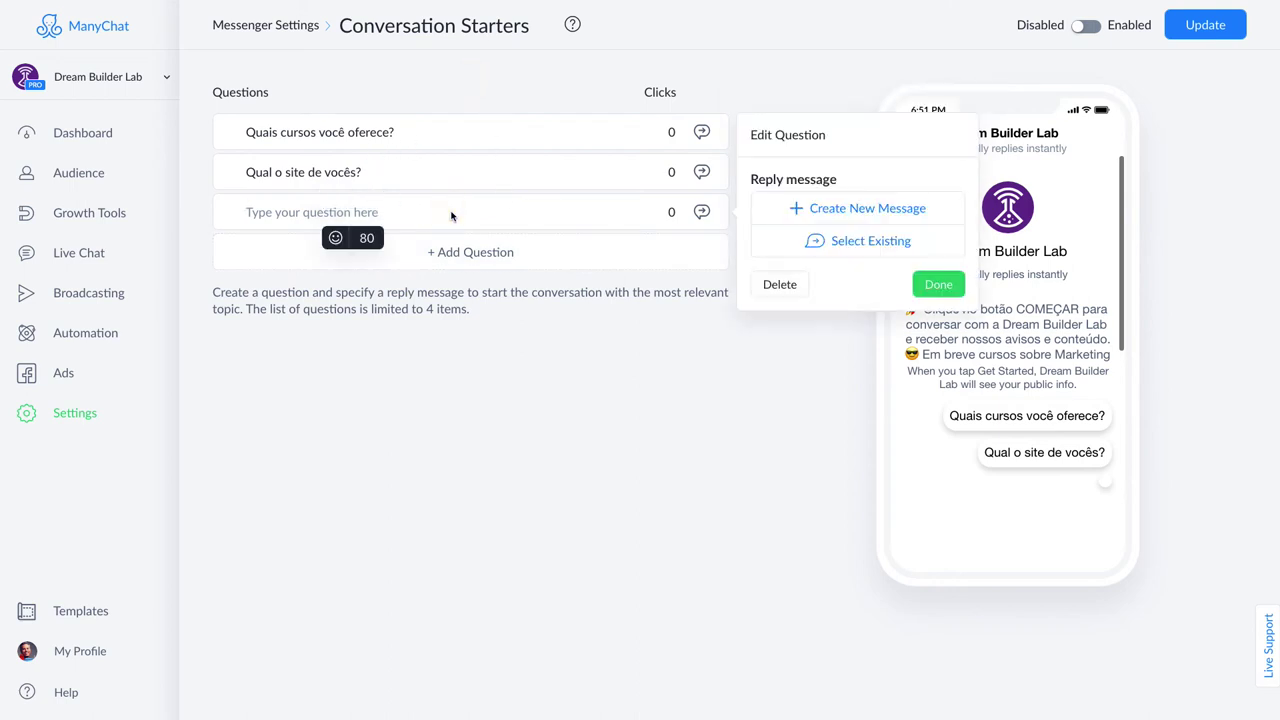
pyautogui.click(788, 288)
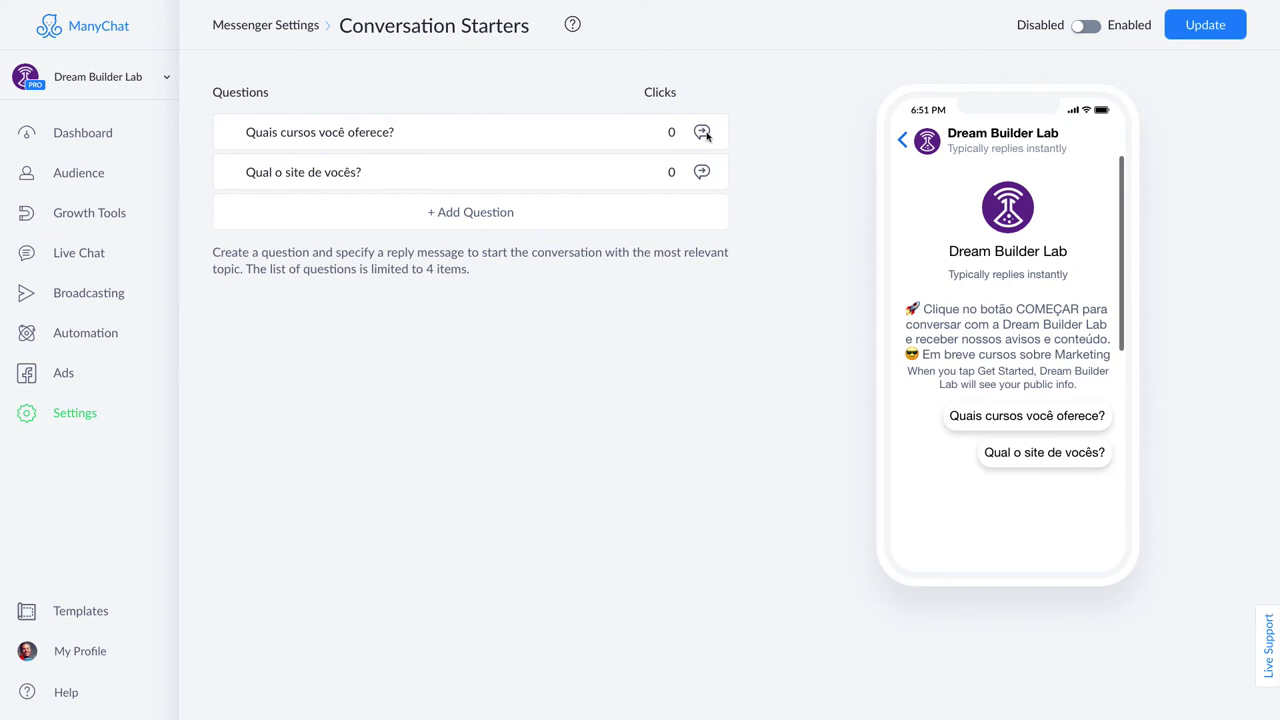
# Assign the existing keyword flow "Message contains curso" as the reply message for the question "Quais cursos você oferece?".
pyautogui.click(626, 140)
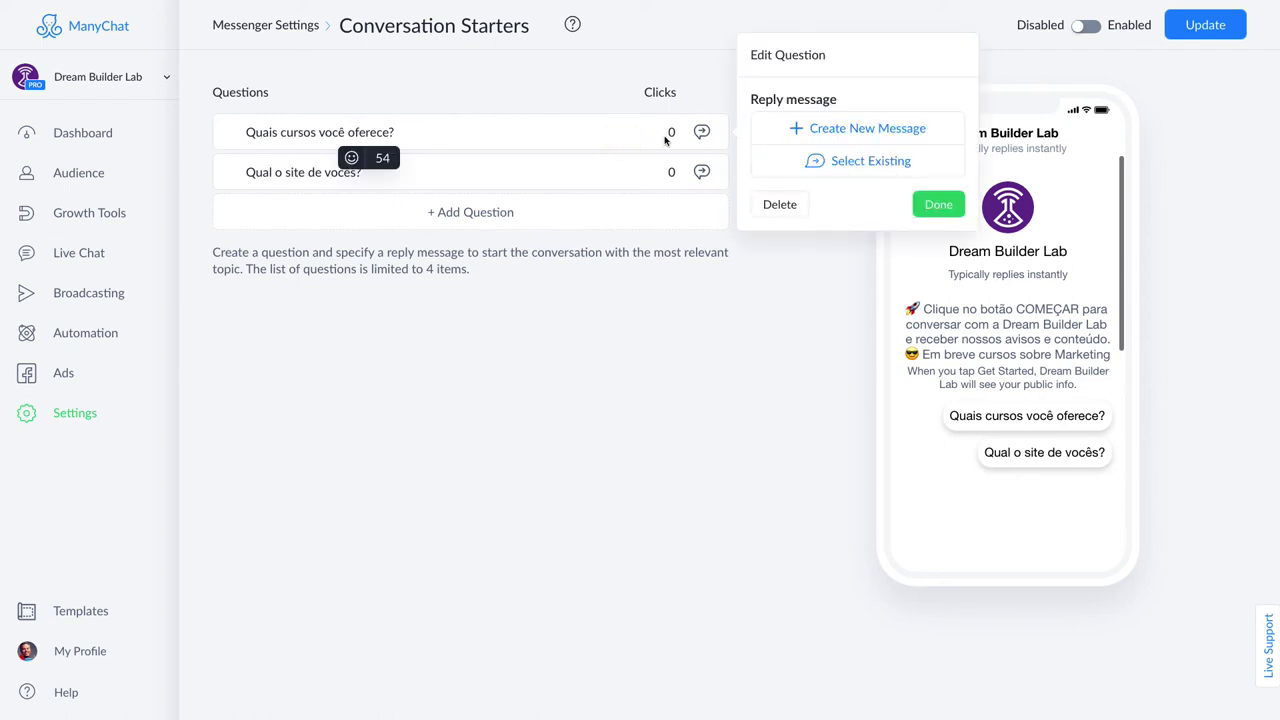
pyautogui.click(867, 165)
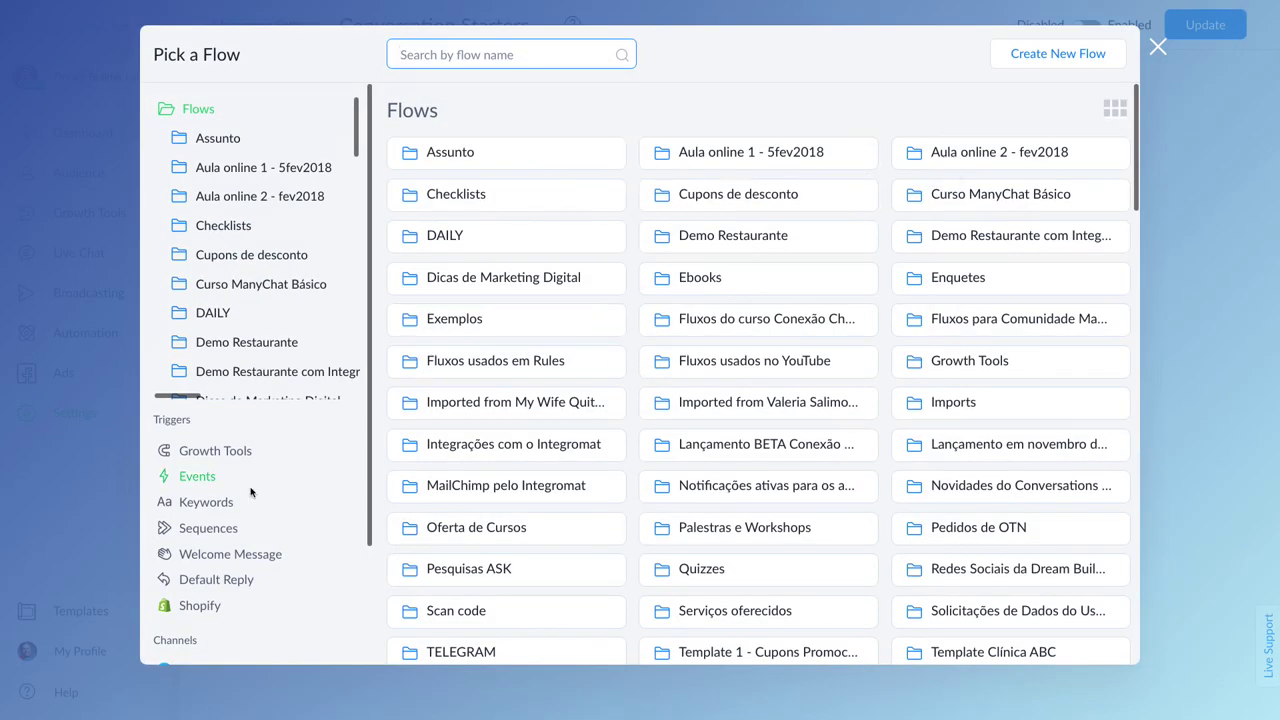
pyautogui.click(222, 503)
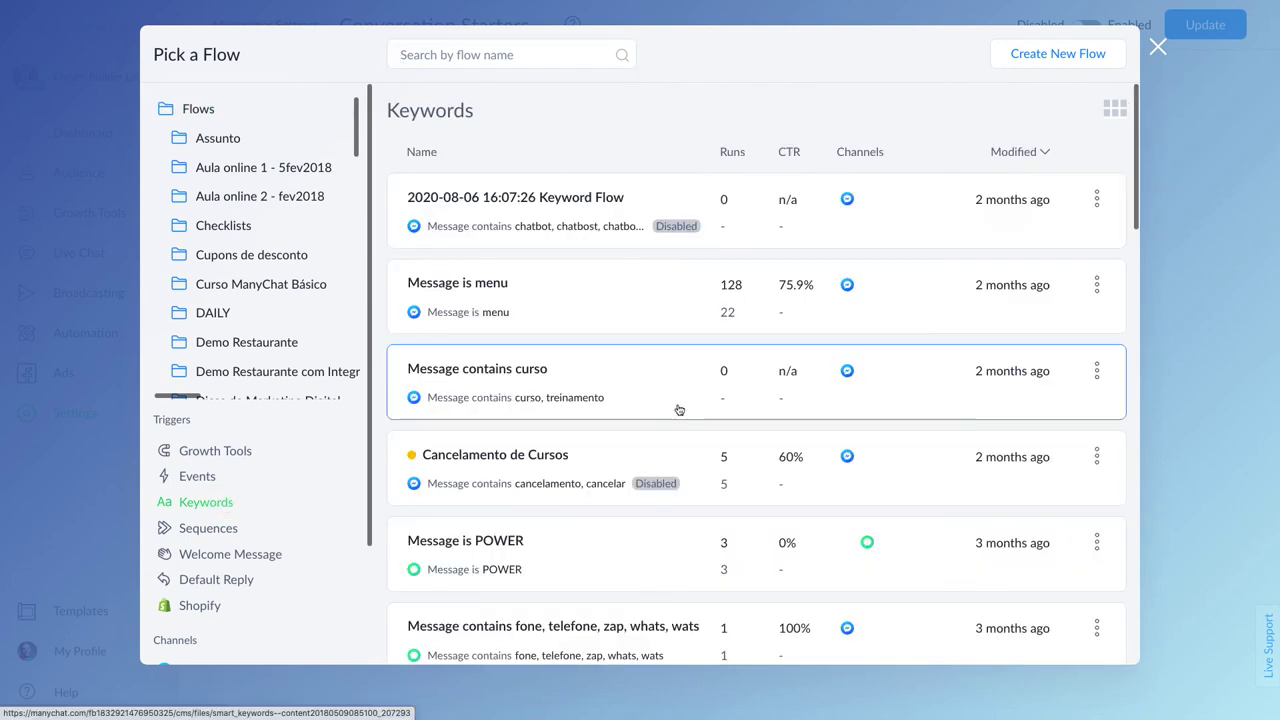
pyautogui.click(535, 373)
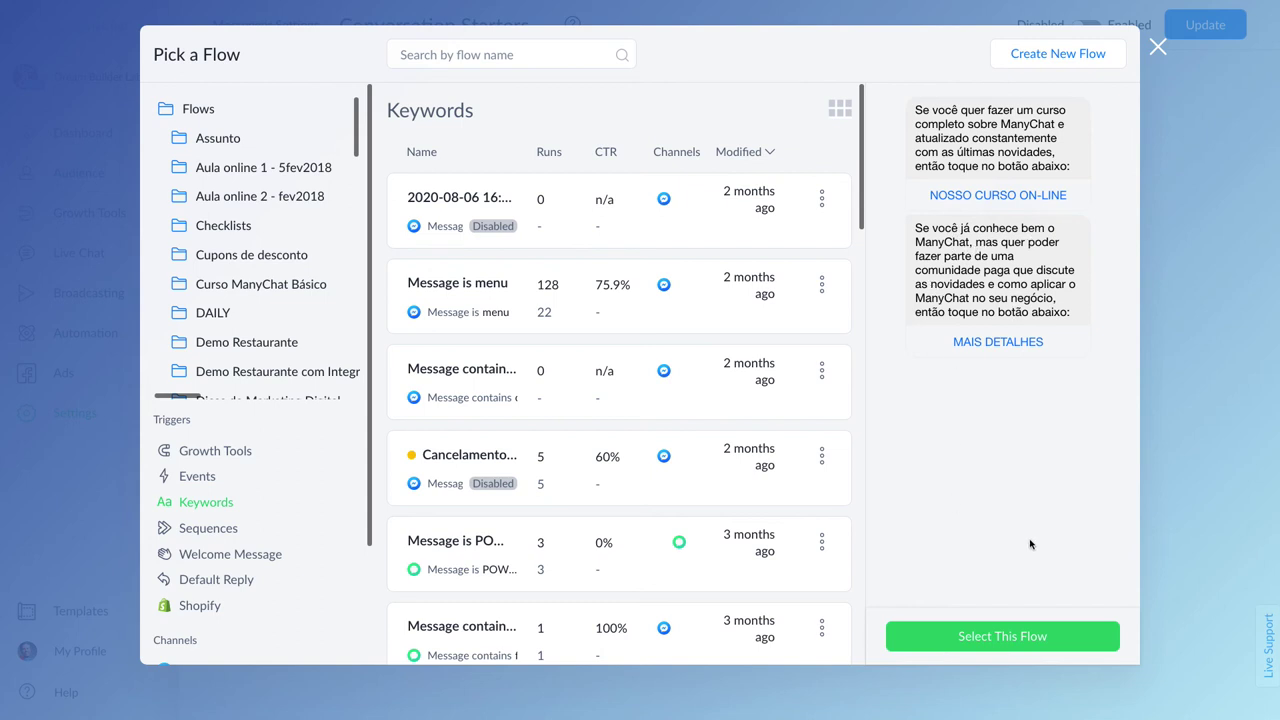
pyautogui.click(943, 643)
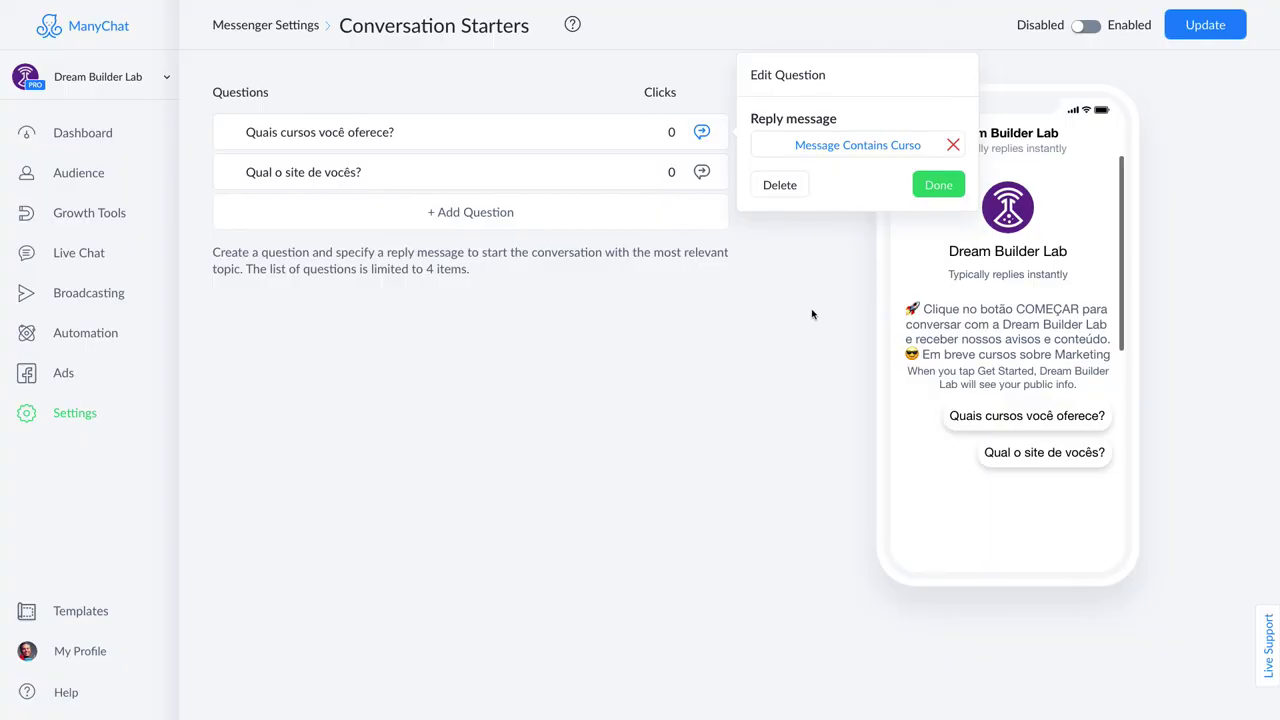
pyautogui.click(938, 188)
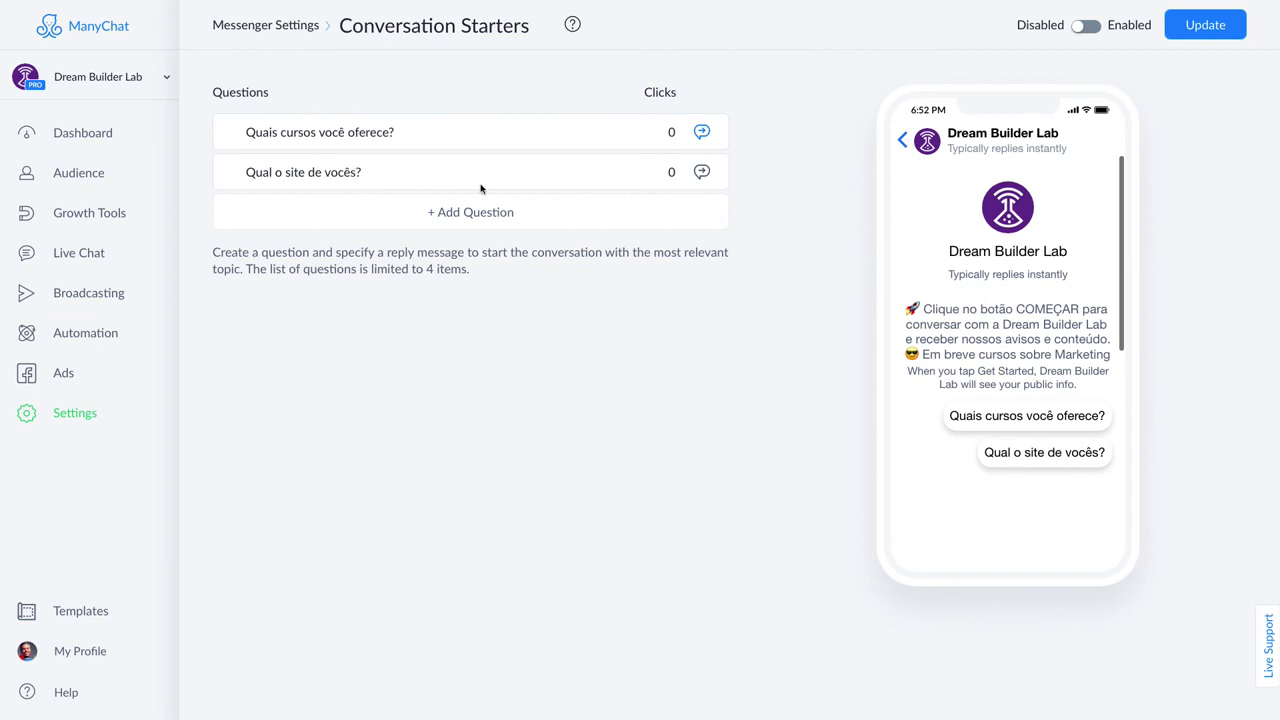
# Create a new flow named "Site da Dream Builder Lab" as the reply for the question "Qual o site de vocês?".
pyautogui.click(592, 173)
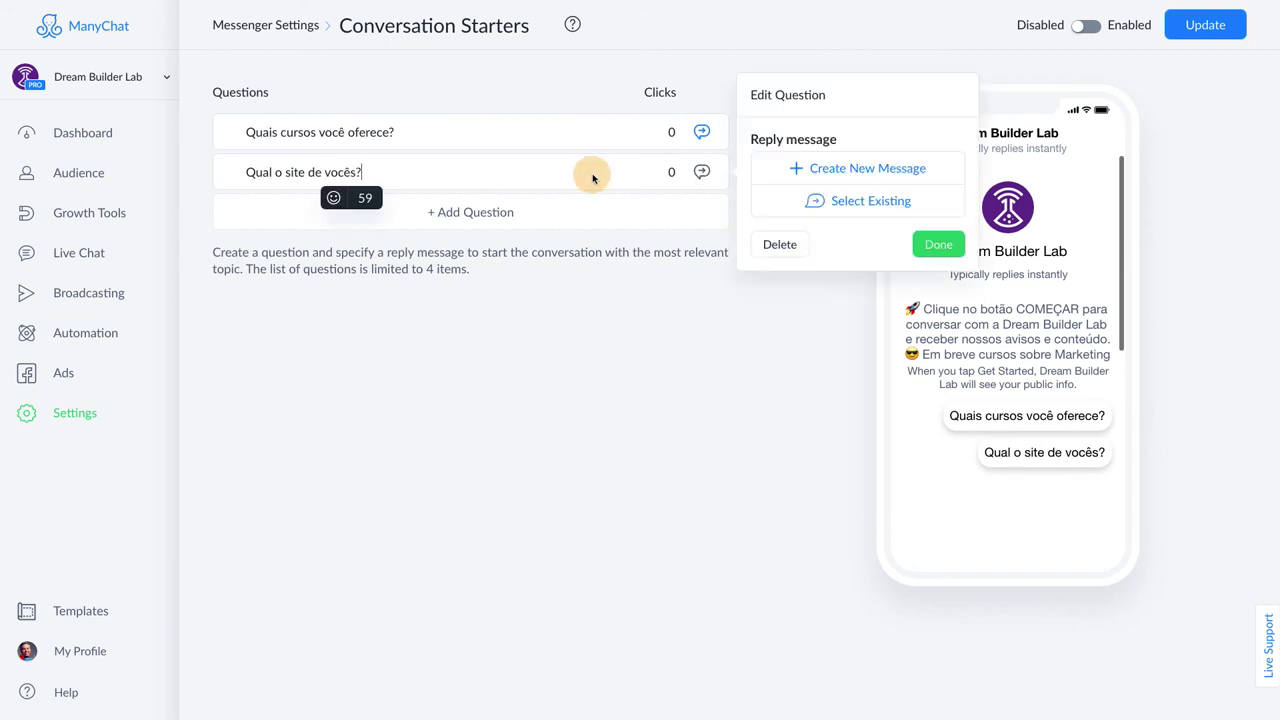
pyautogui.click(866, 203)
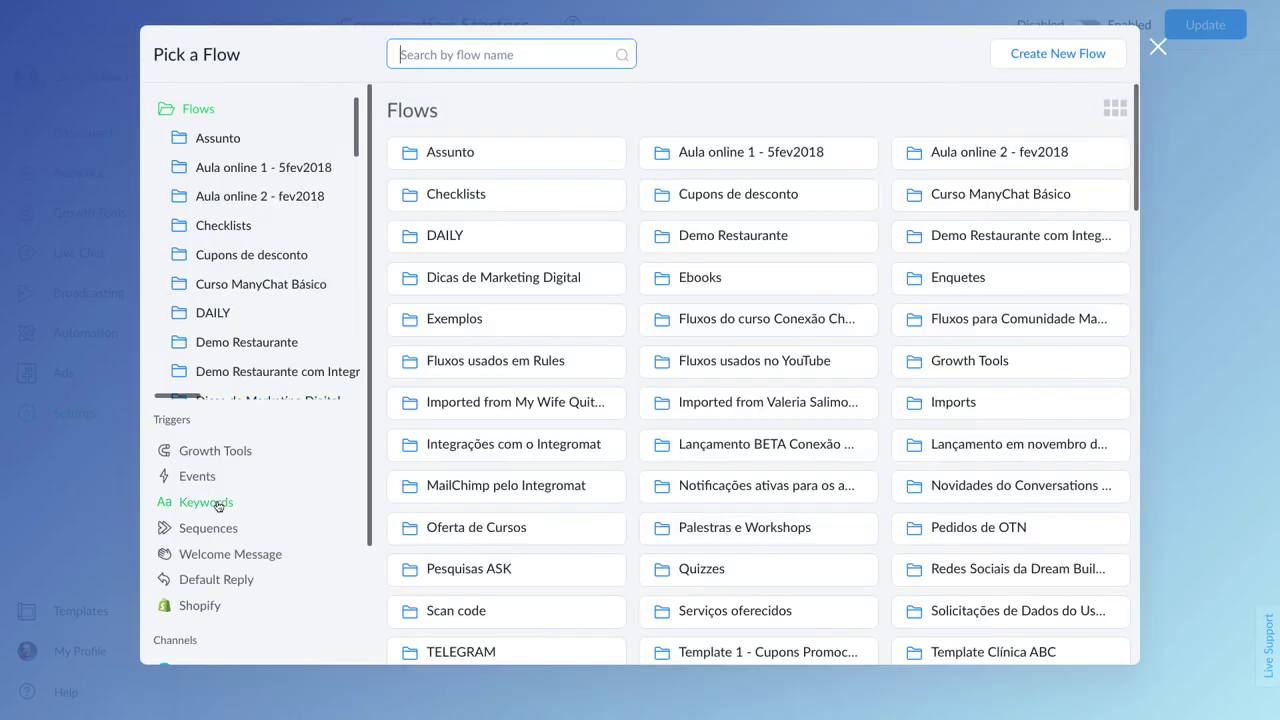
pyautogui.click(214, 502)
pyautogui.click(1057, 53)
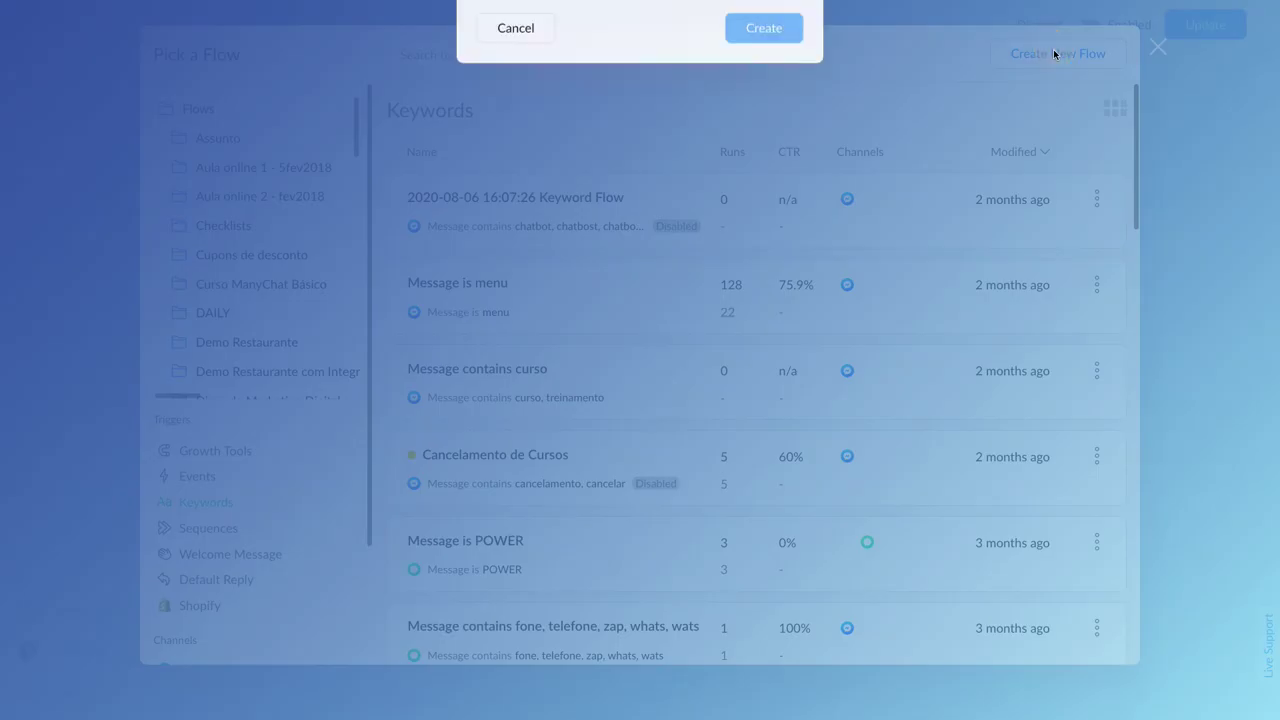
pyautogui.write('Site da Drea')
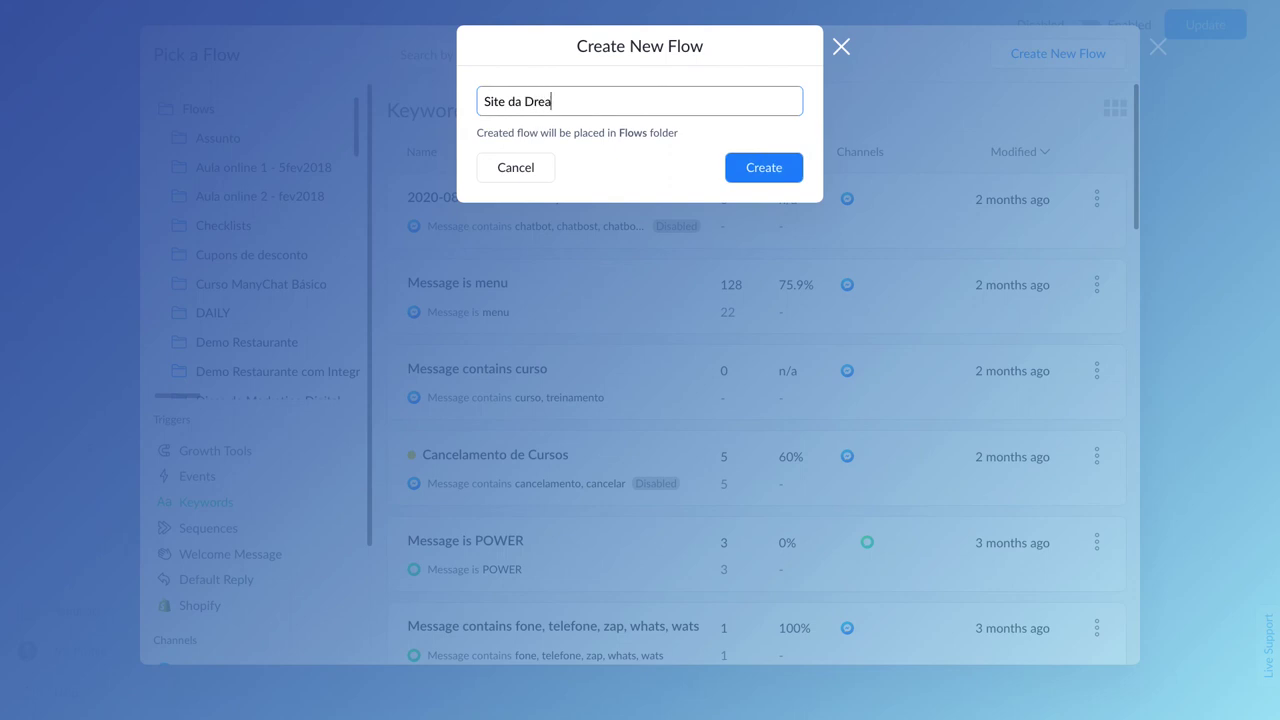
pyautogui.write('m Builder Lab')
pyautogui.moveTo(477, 132); pyautogui.dragTo(686, 129)
pyautogui.click(750, 168)
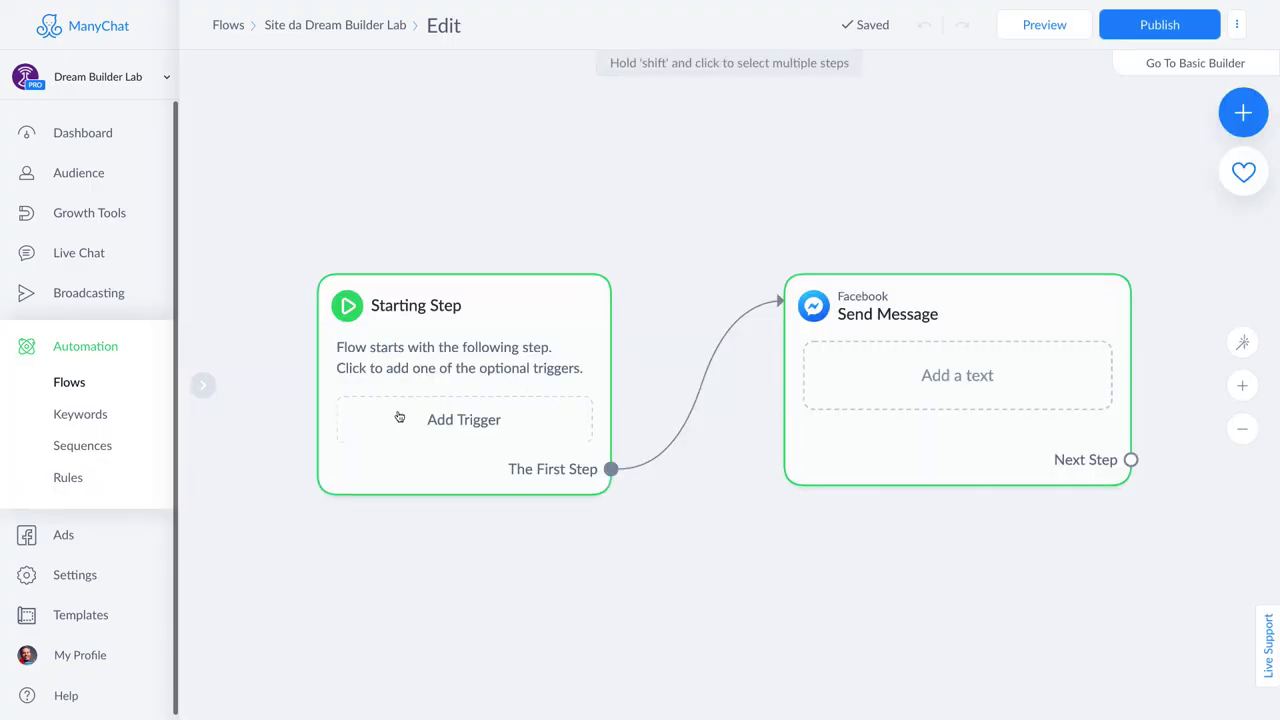
pyautogui.click(944, 394)
pyautogui.write('No')
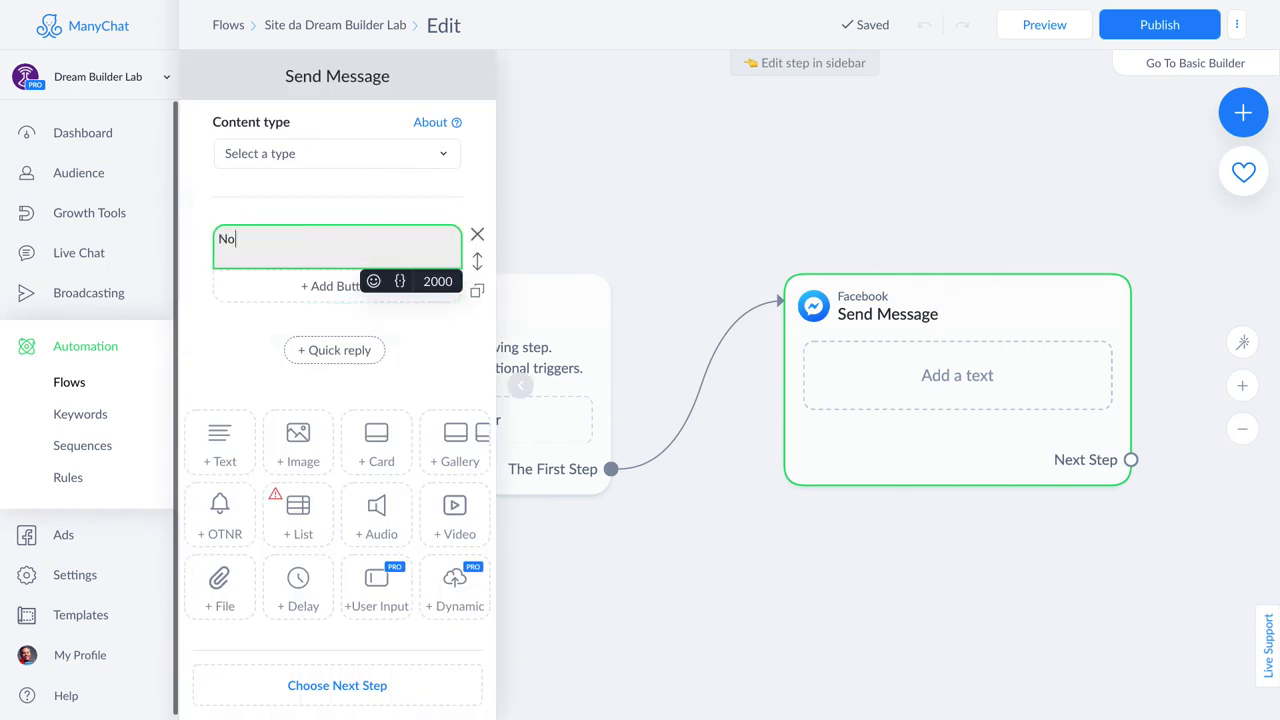
pyautogui.write('sso site é o www.')
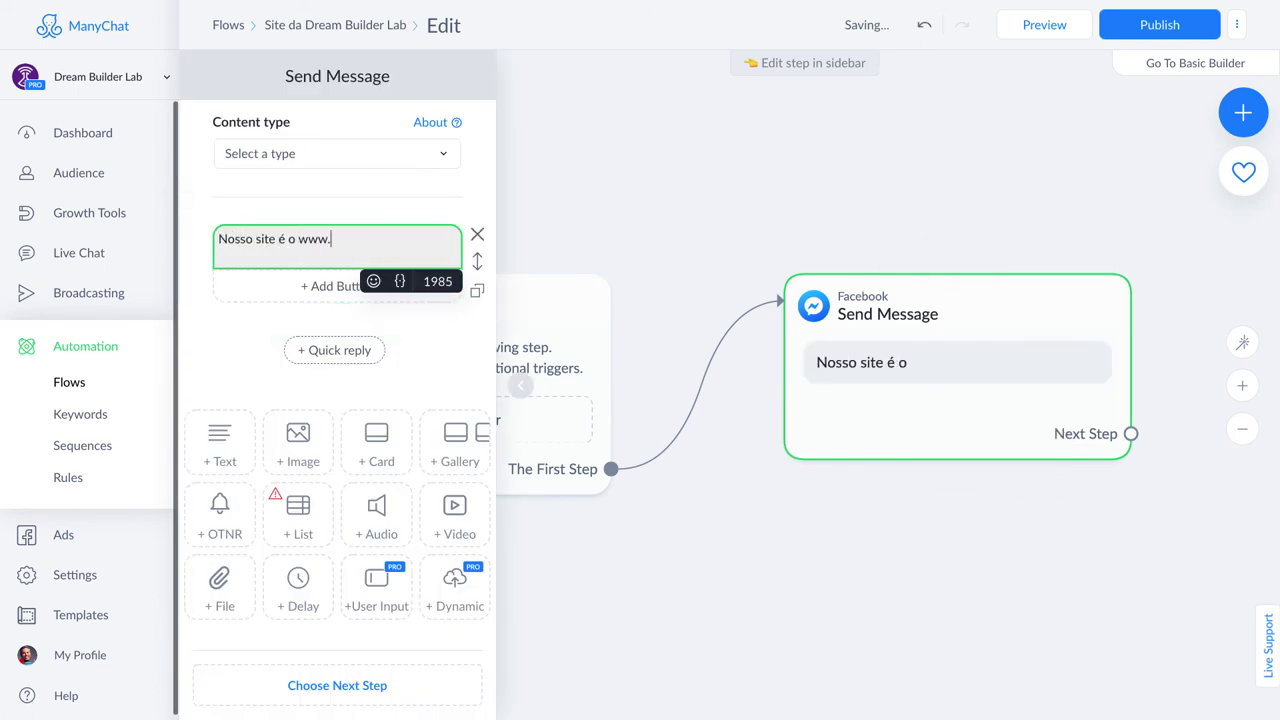
pyautogui.write('dreambuilderlab.com')
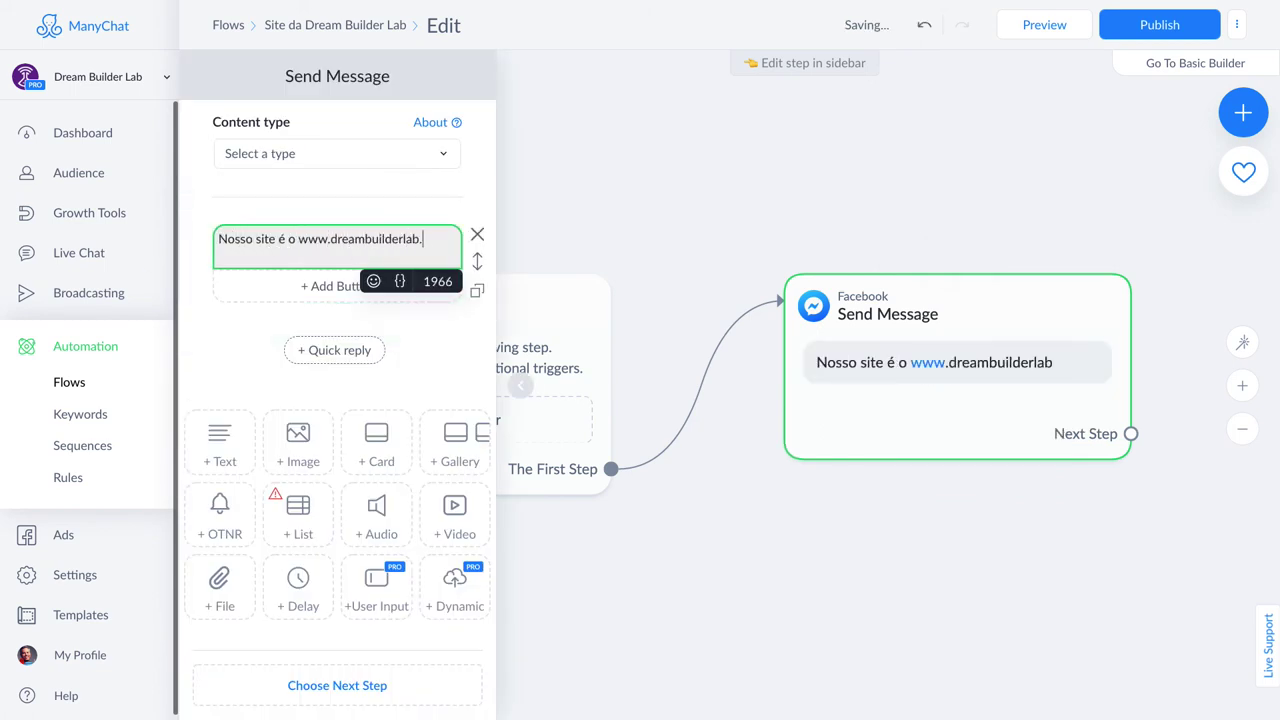
pyautogui.press('Return')
pyautogui.press('Return')
pyautogui.write('Toque no bot')
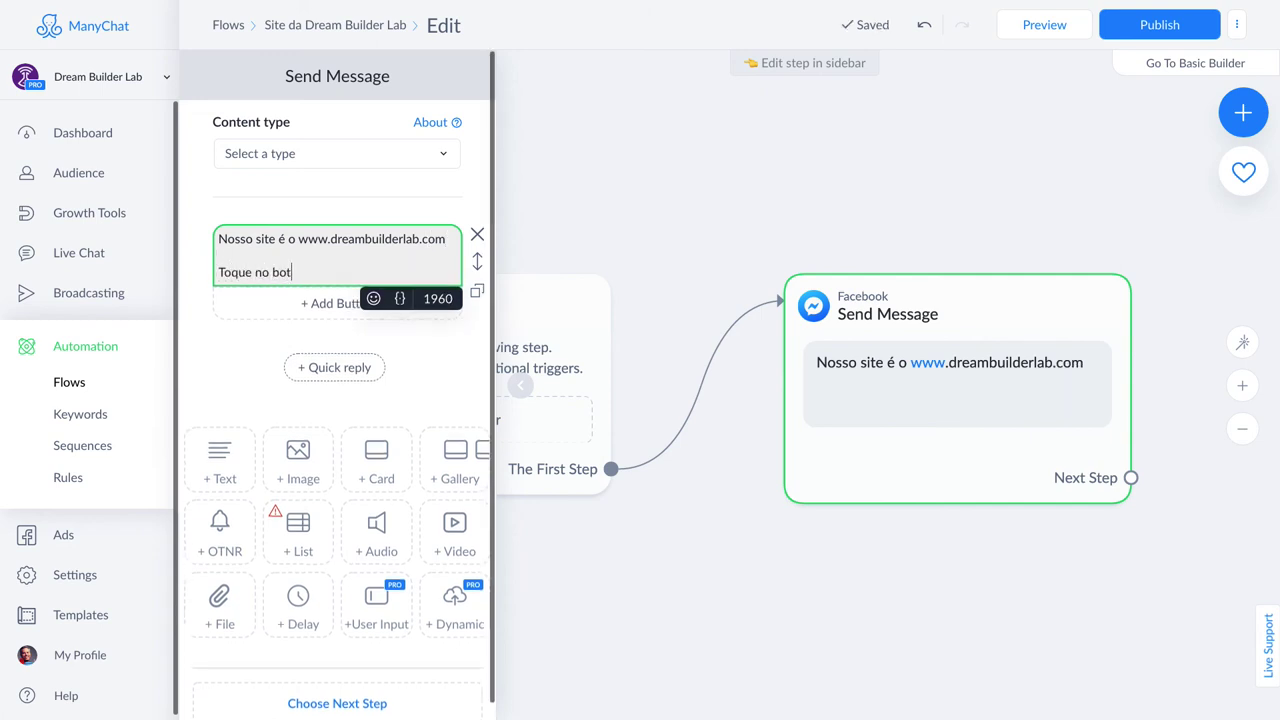
pyautogui.write('ão abaixo para acessar:')
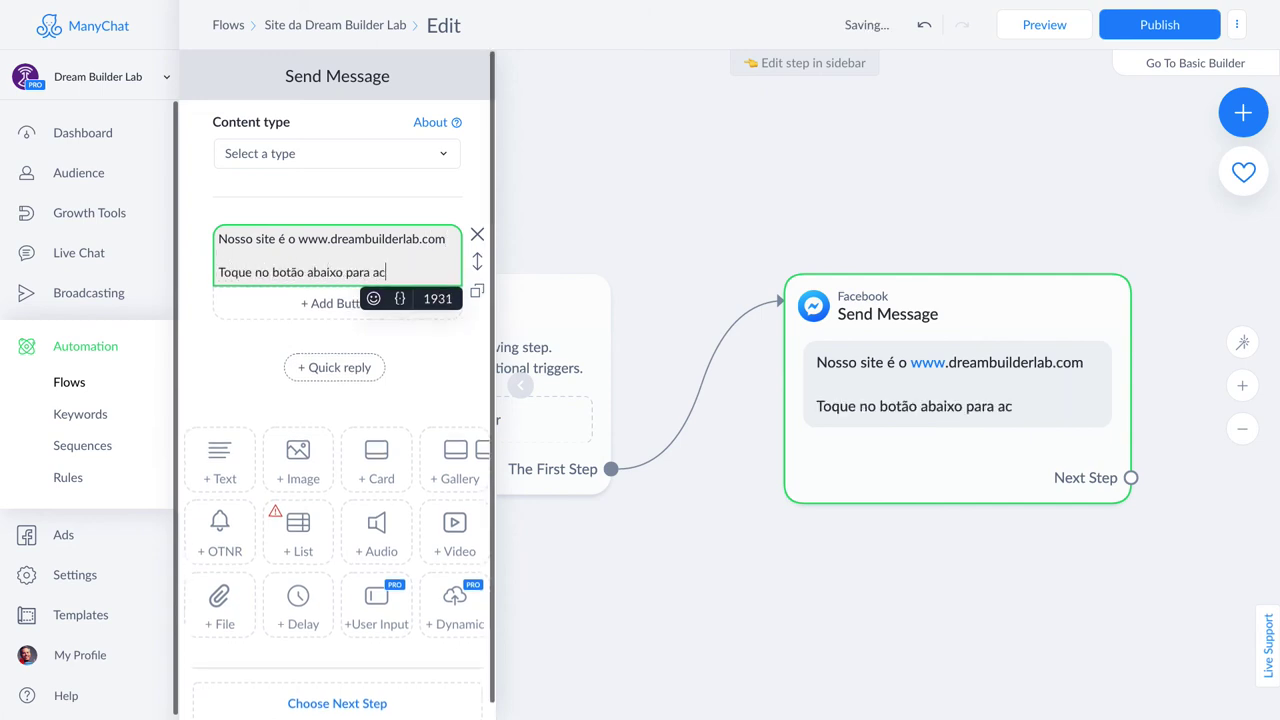
# Add a button to the message text and title it "SITE" with a globe emoji in front.
pyautogui.click(329, 304)
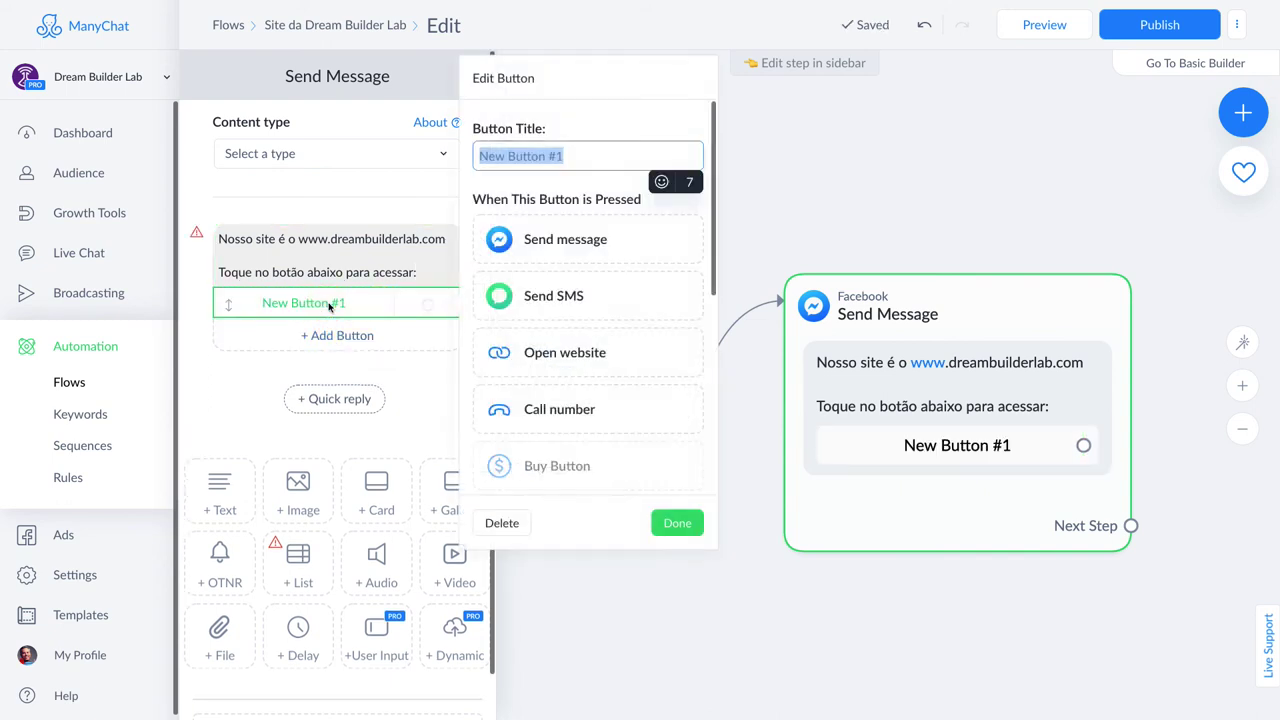
pyautogui.write('Site')
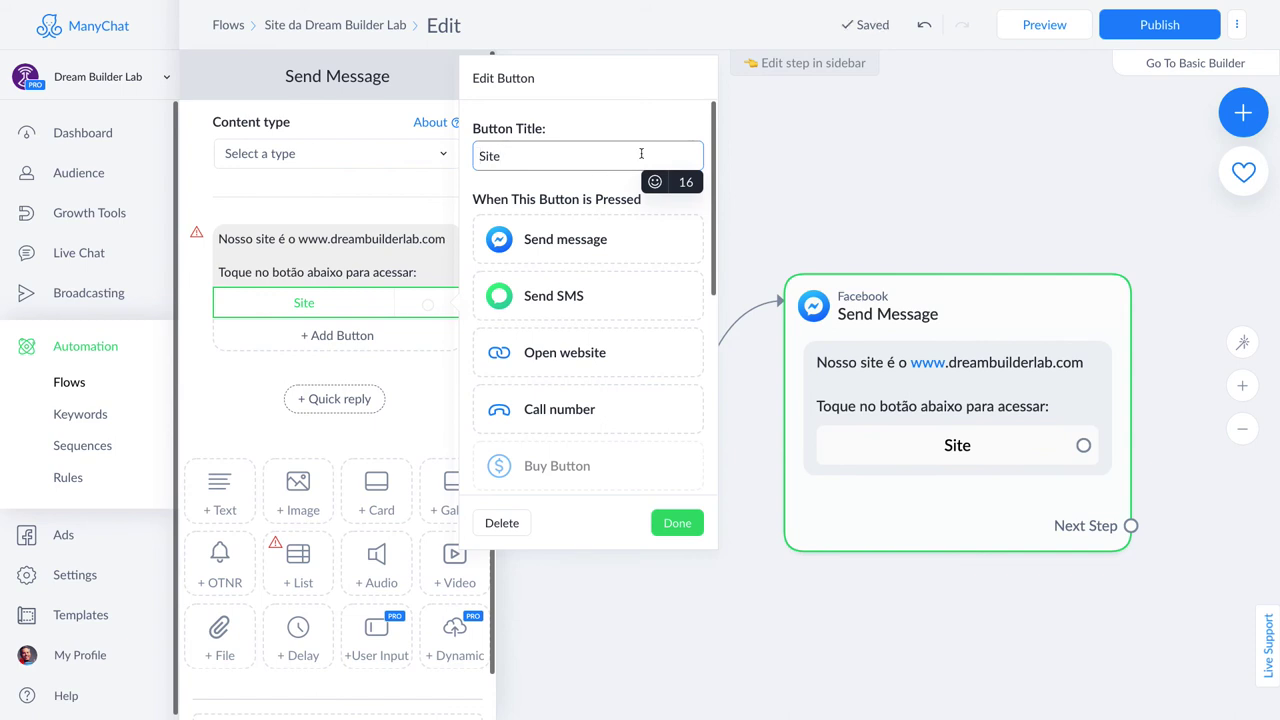
pyautogui.click(654, 181)
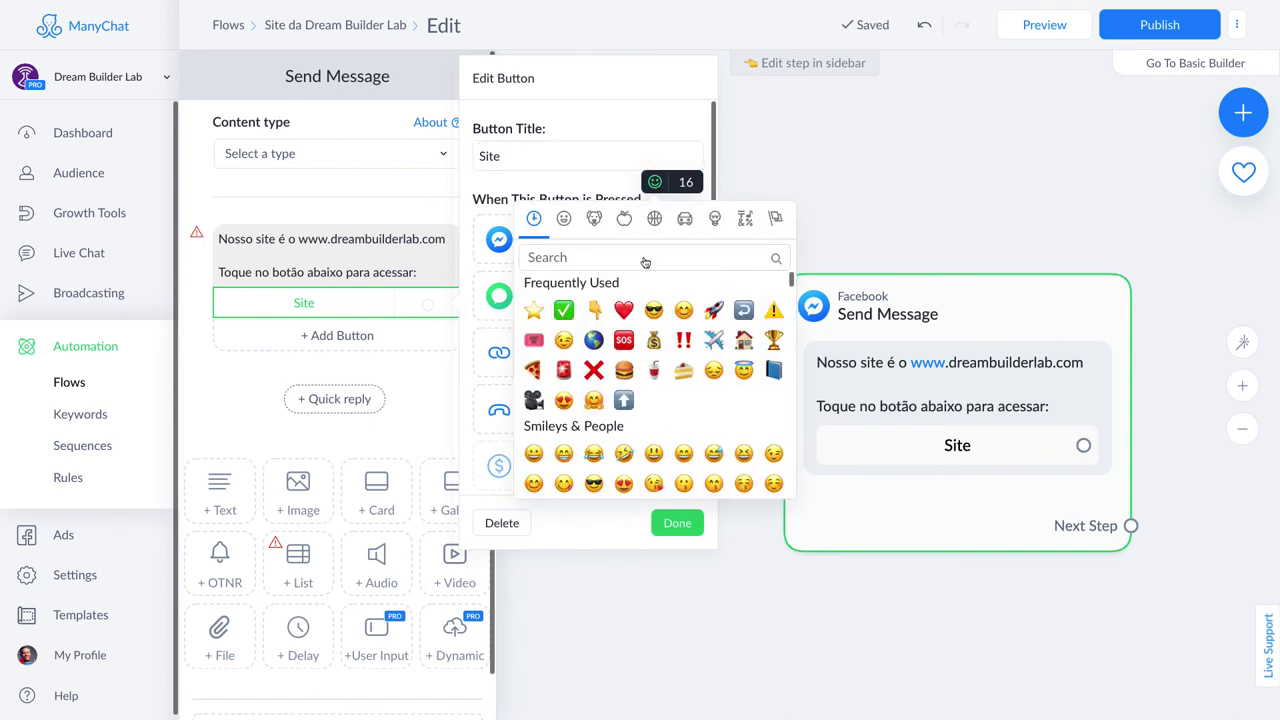
pyautogui.click(593, 340)
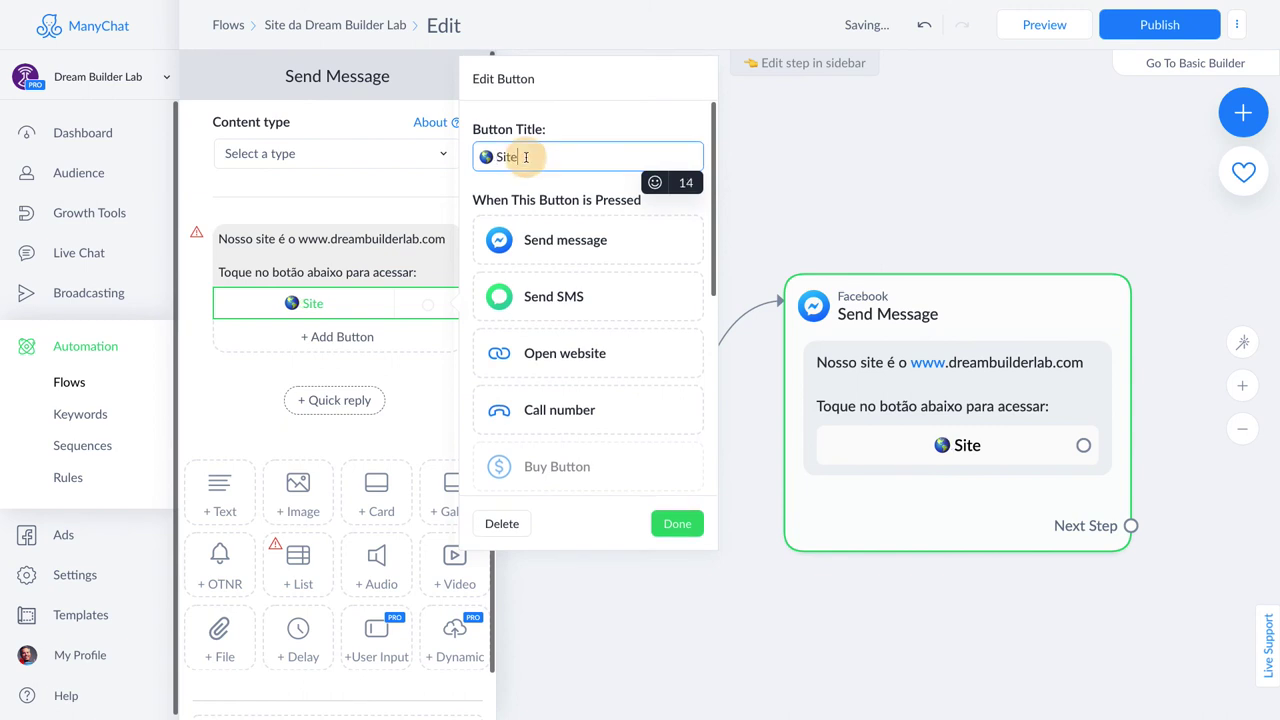
pyautogui.press('BackSpace')
pyautogui.write('ITE')
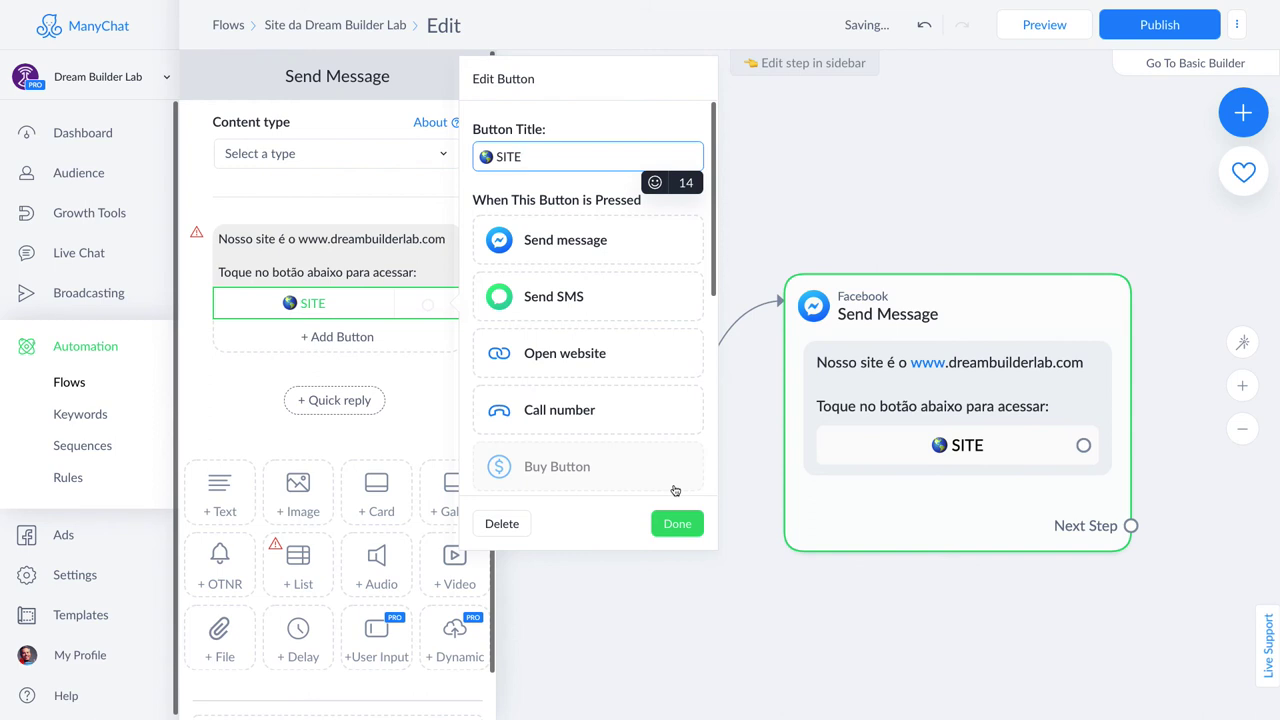
pyautogui.click(583, 355)
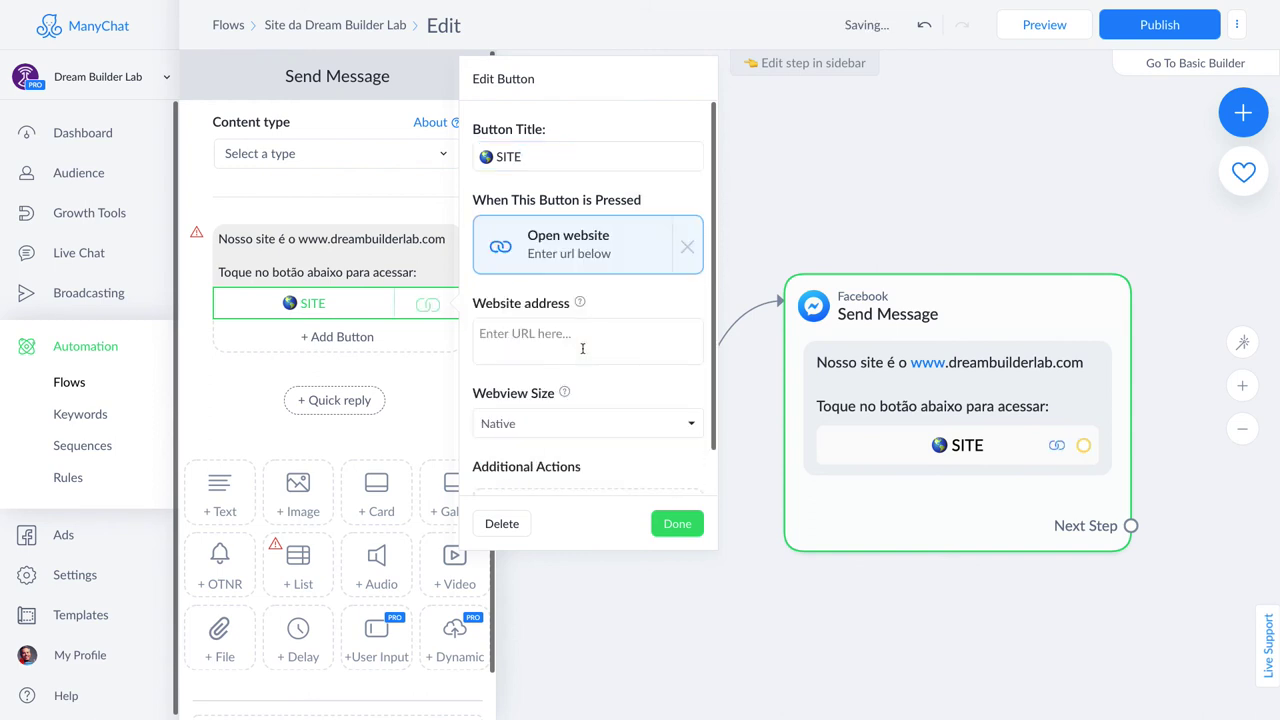
pyautogui.moveTo(392, 240); pyautogui.dragTo(450, 240)
pyautogui.tripleClick(316, 238)
pyautogui.click(306, 238)
pyautogui.moveTo(298, 239); pyautogui.dragTo(448, 240)
pyautogui.hotkey('ctrl', 'c')
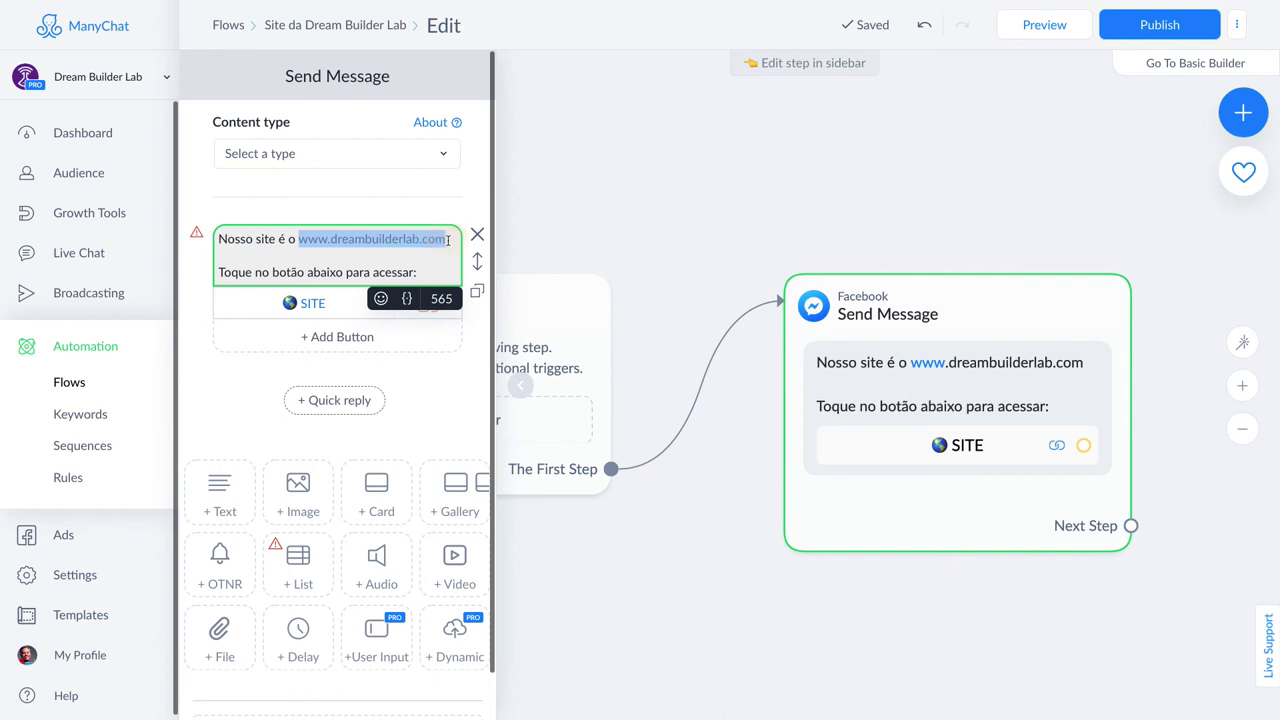
pyautogui.click(348, 306)
pyautogui.click(563, 333)
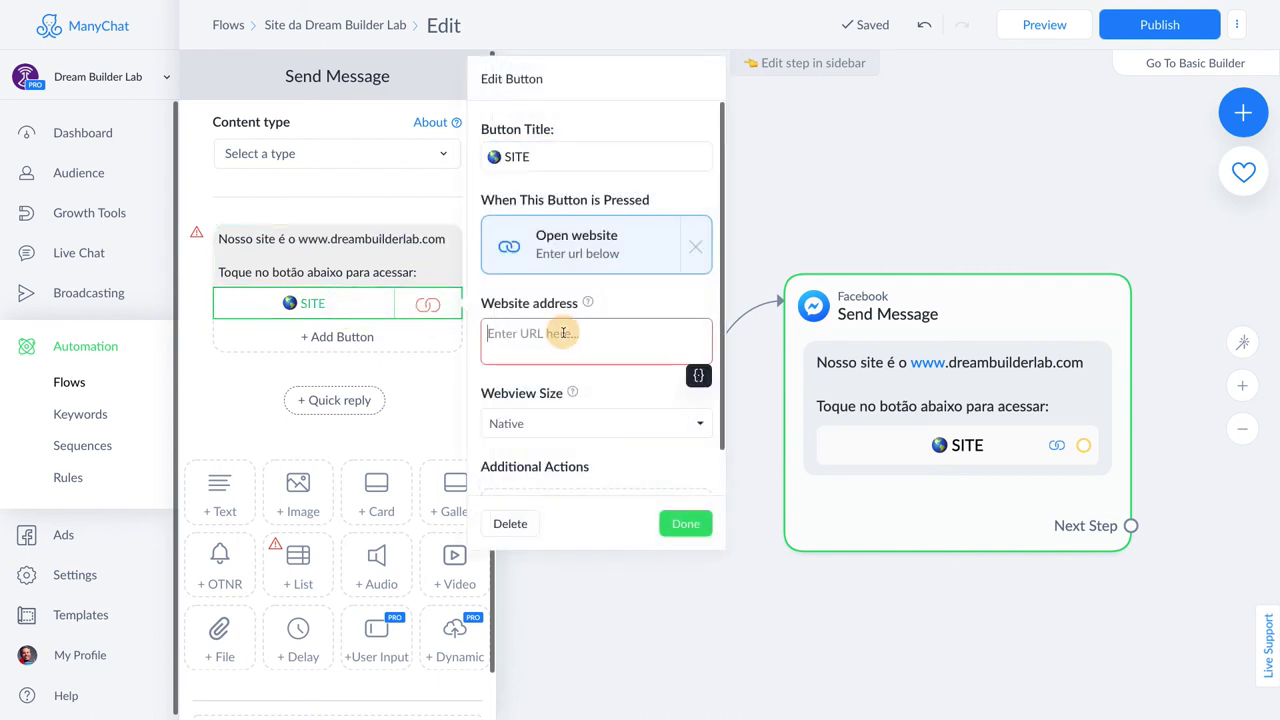
pyautogui.hotkey('ctrl', 'v')
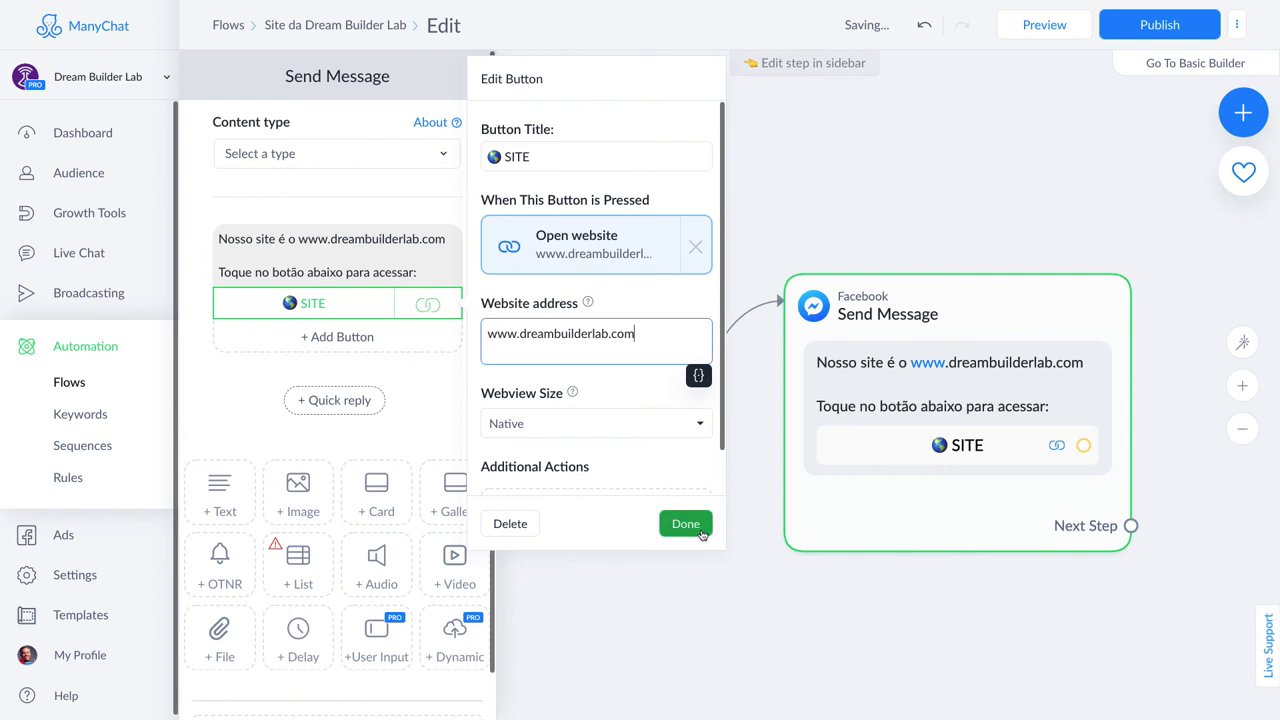
pyautogui.click(696, 529)
pyautogui.click(904, 619)
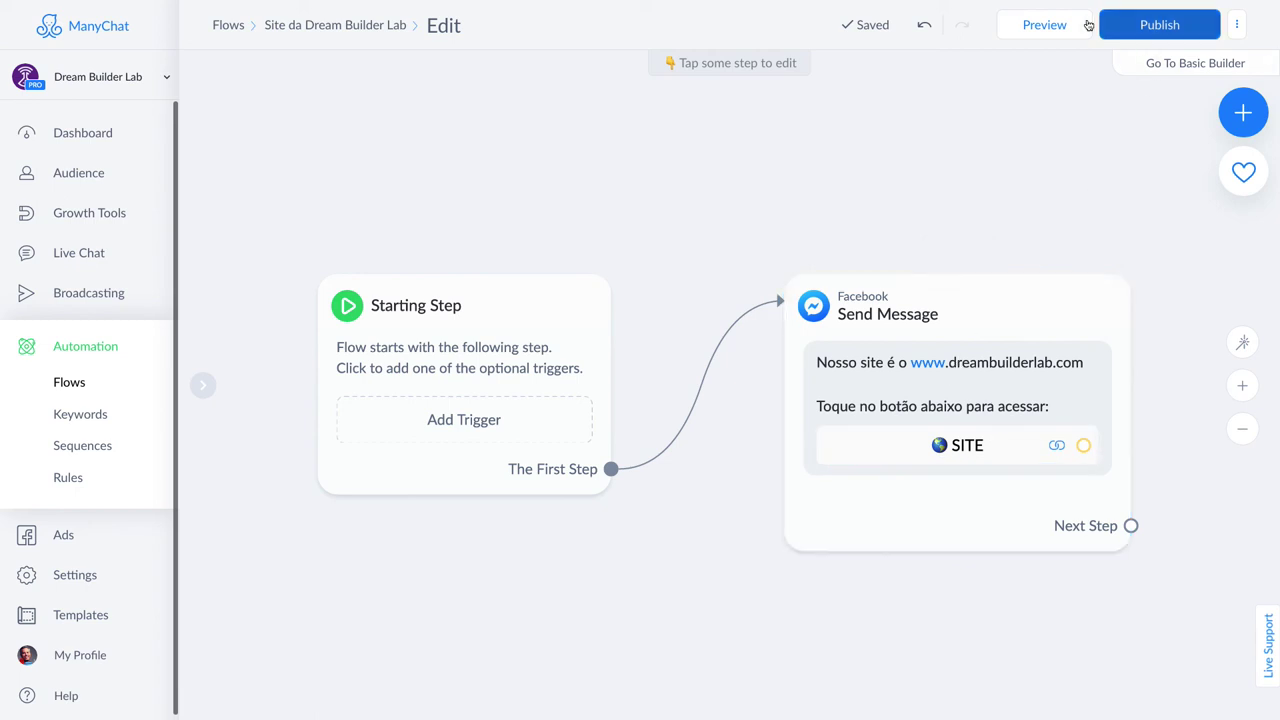
# Publish the flow and open the Conversation Starters in the Messenger settings.
pyautogui.click(1133, 24)
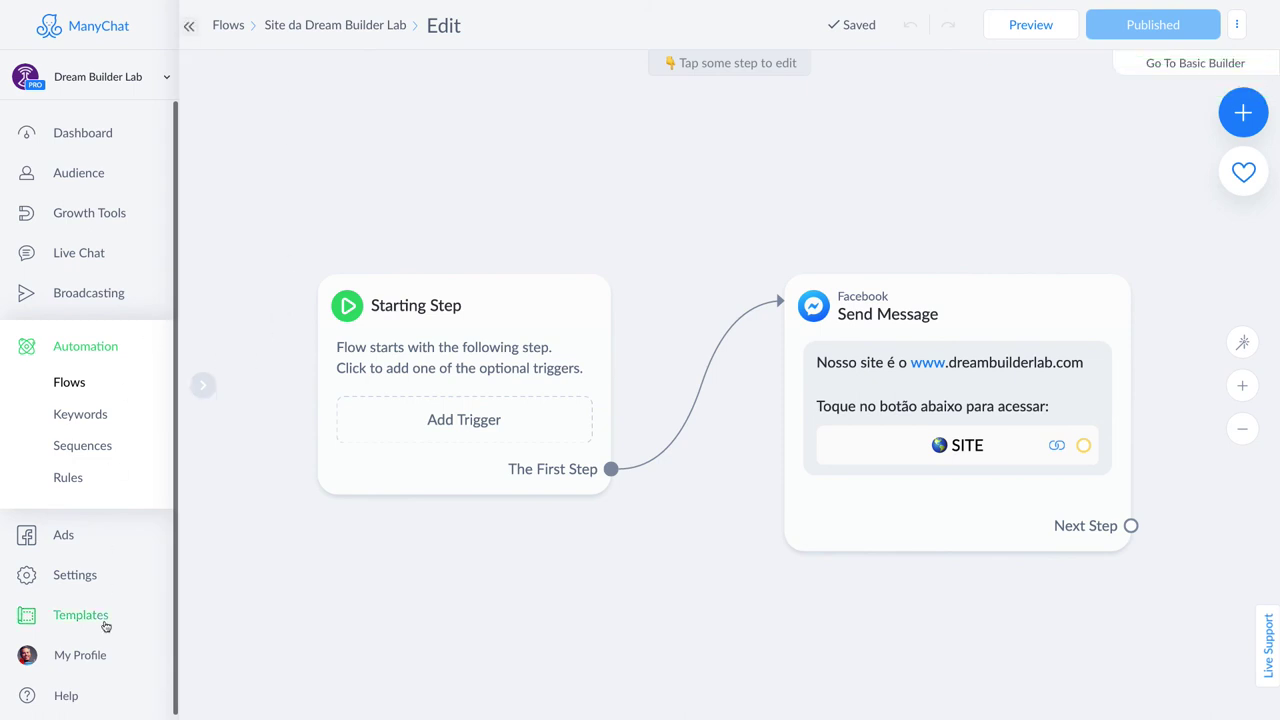
pyautogui.click(80, 576)
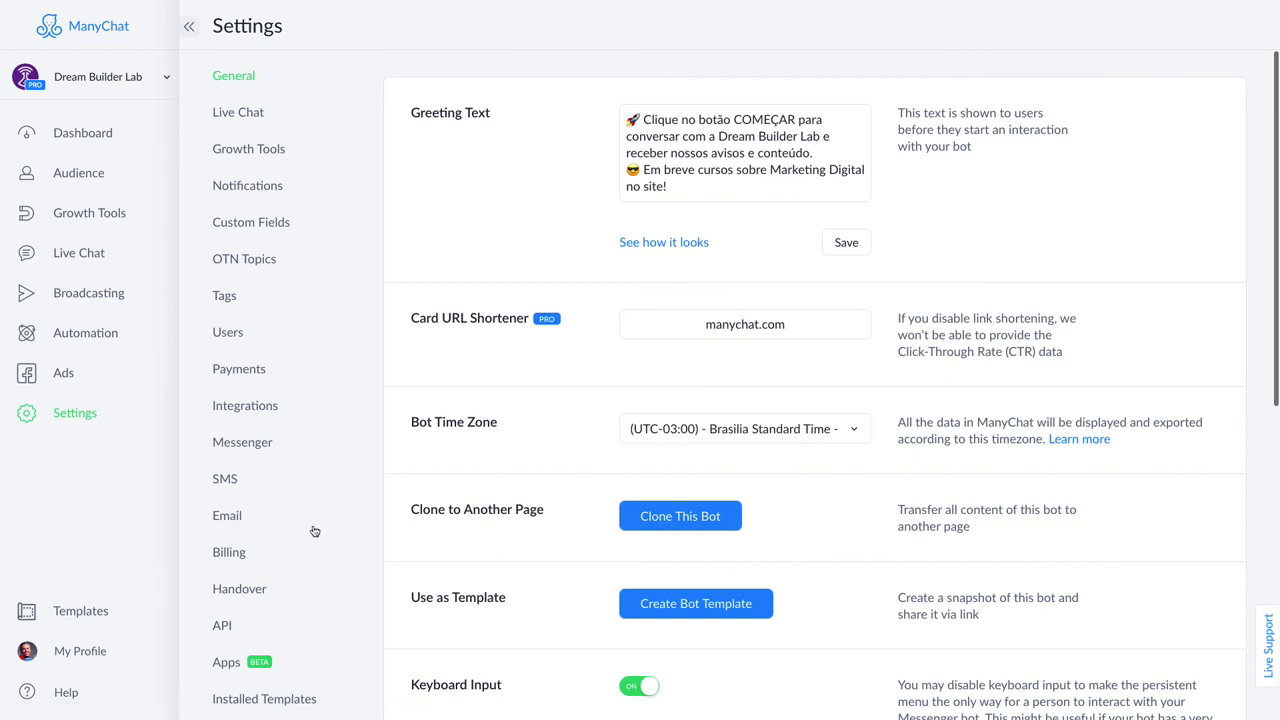
pyautogui.click(262, 448)
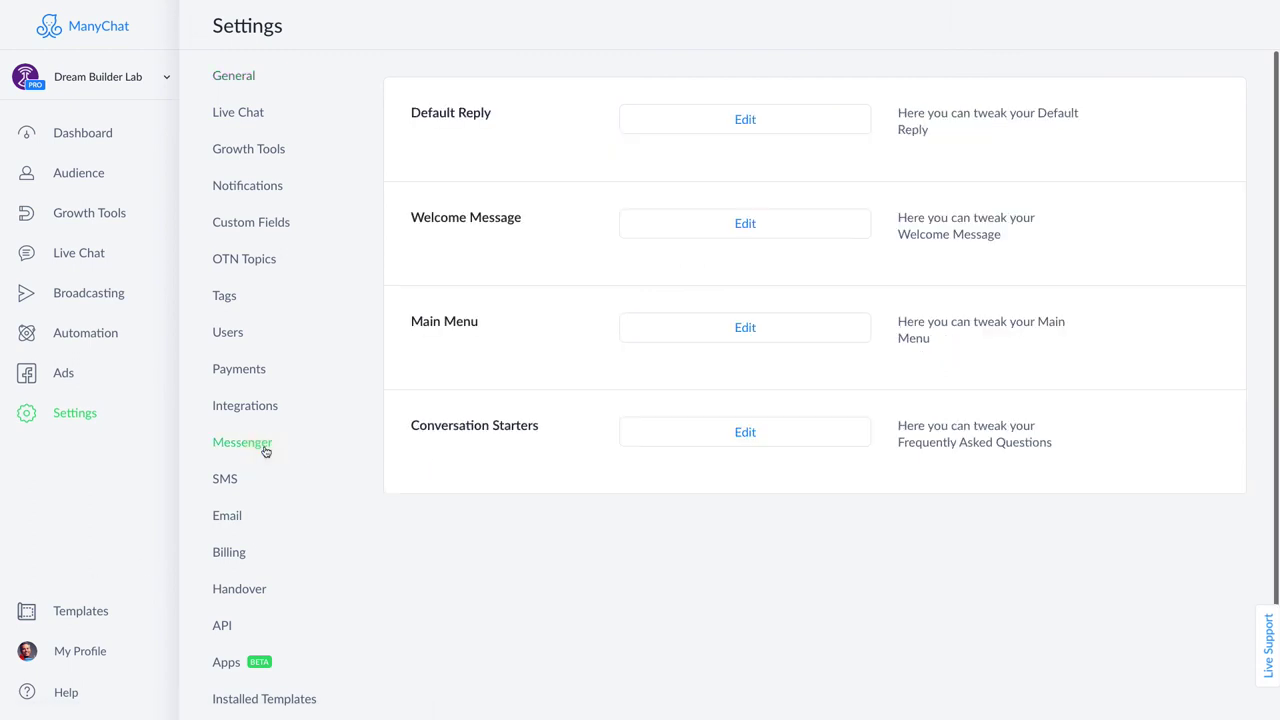
pyautogui.click(738, 432)
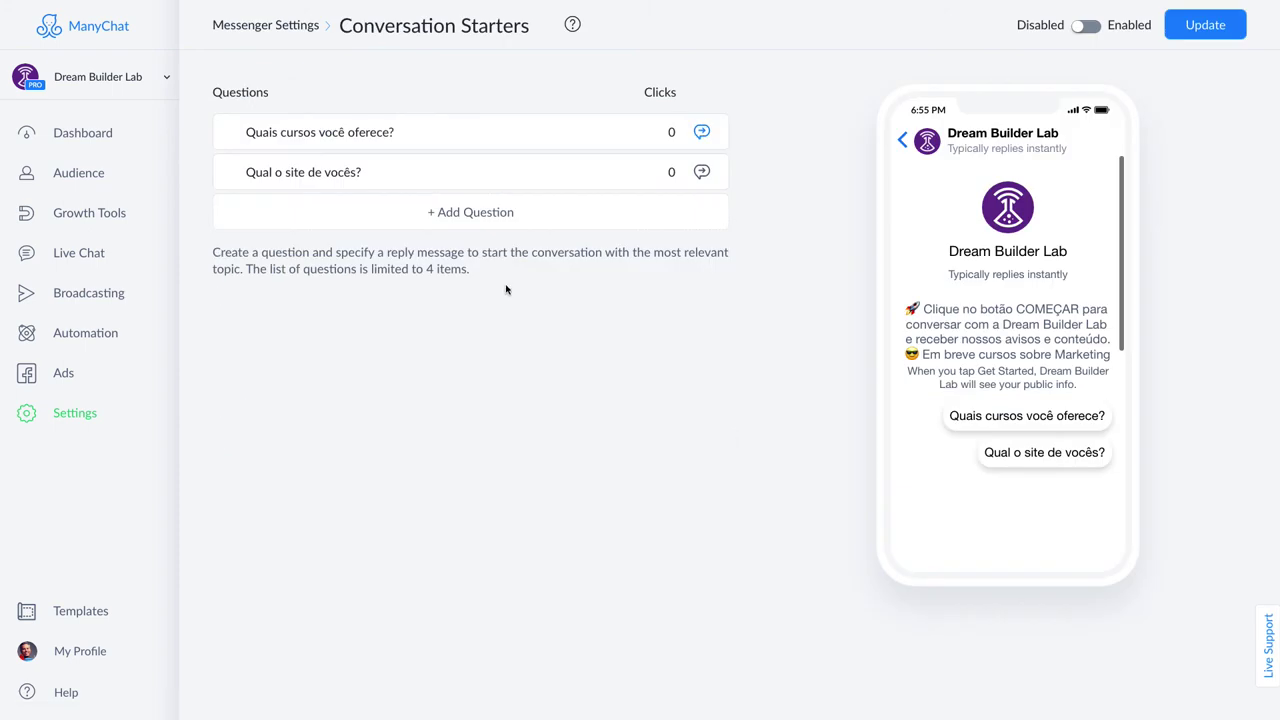
# Try to create a new reply message for the question "Qual o site de vocês?" and return to the Conversation Starters.
pyautogui.click(340, 172)
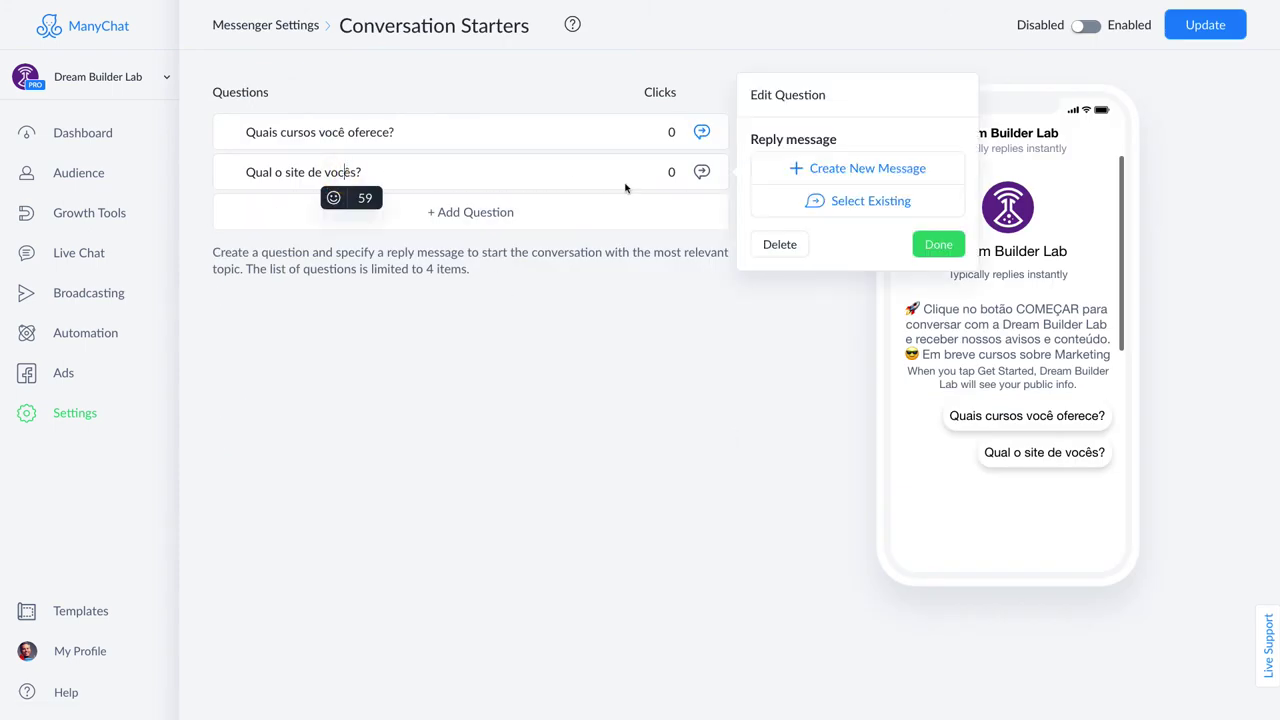
pyautogui.click(838, 166)
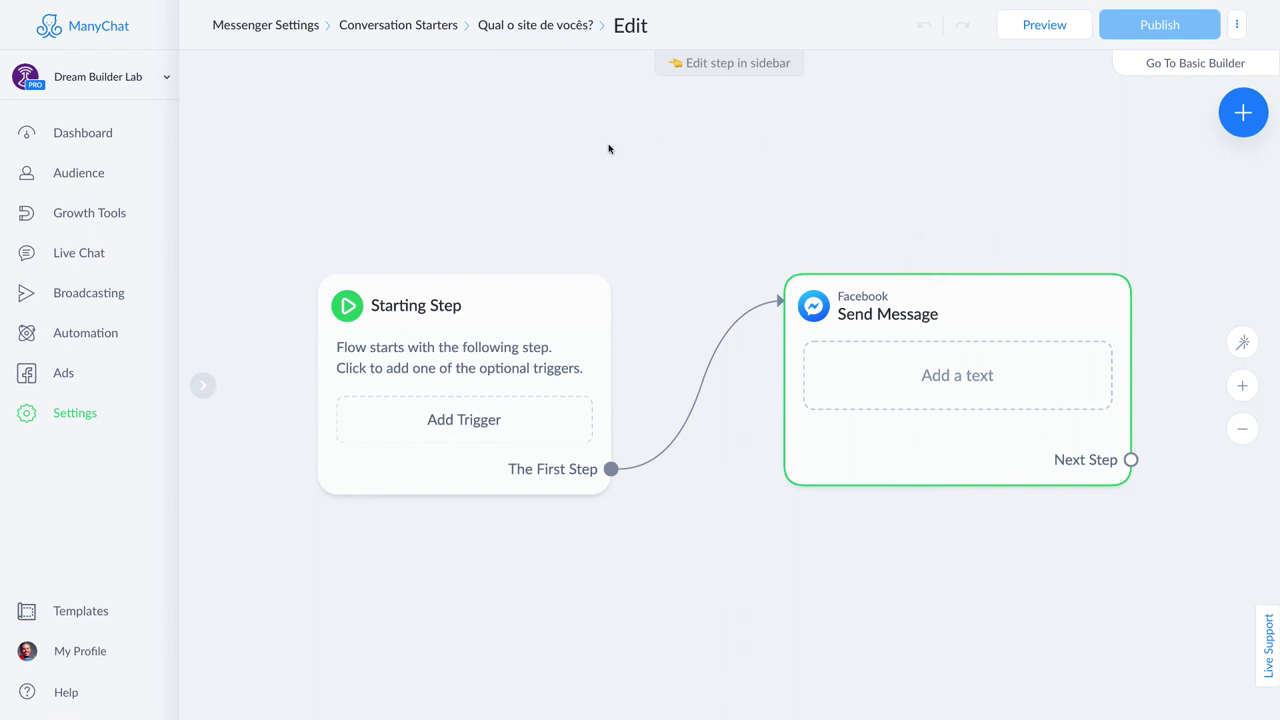
pyautogui.click(423, 25)
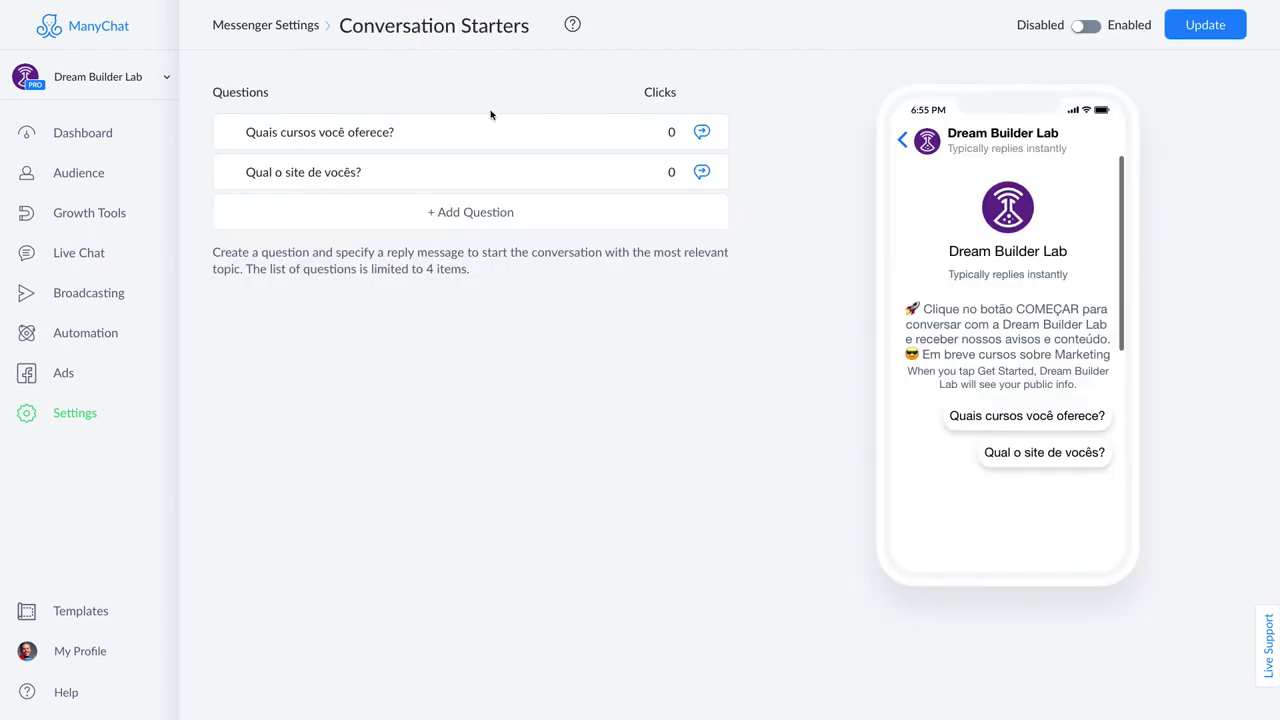
pyautogui.click(703, 174)
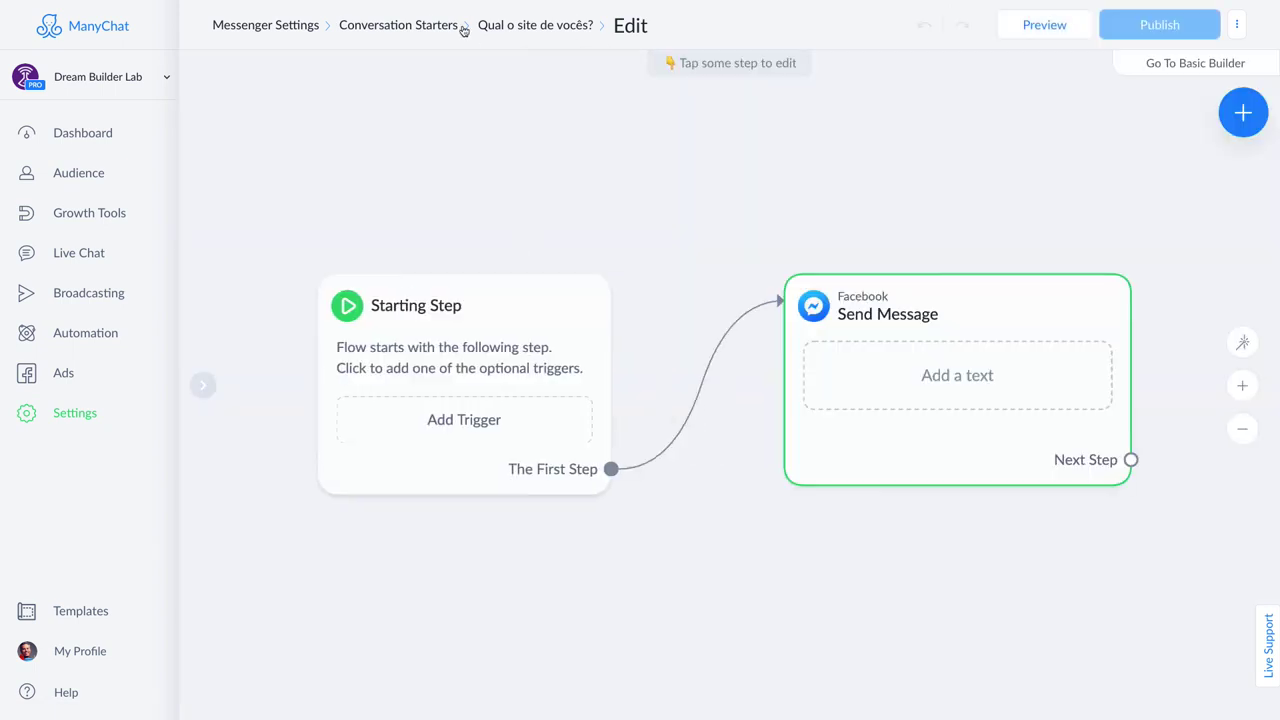
pyautogui.click(450, 28)
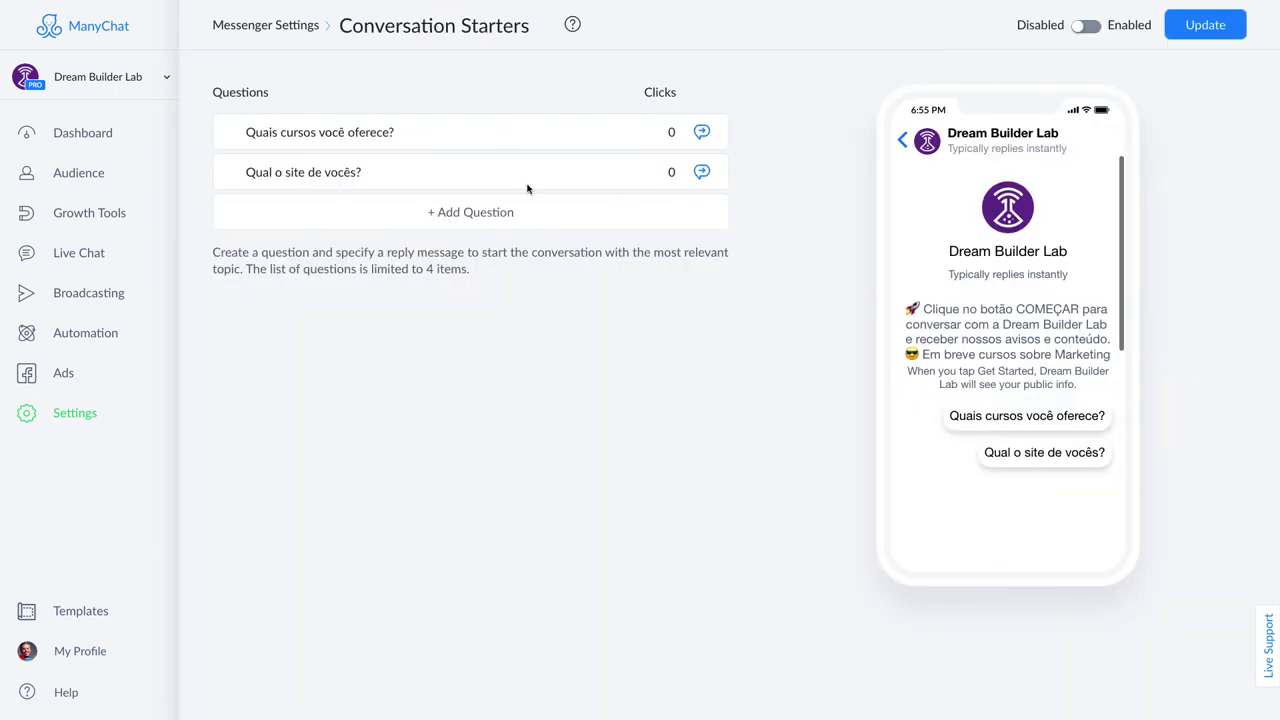
# Delete the second question with its blank reply and add it again as "Qual o site de vocês?".
pyautogui.click(529, 178)
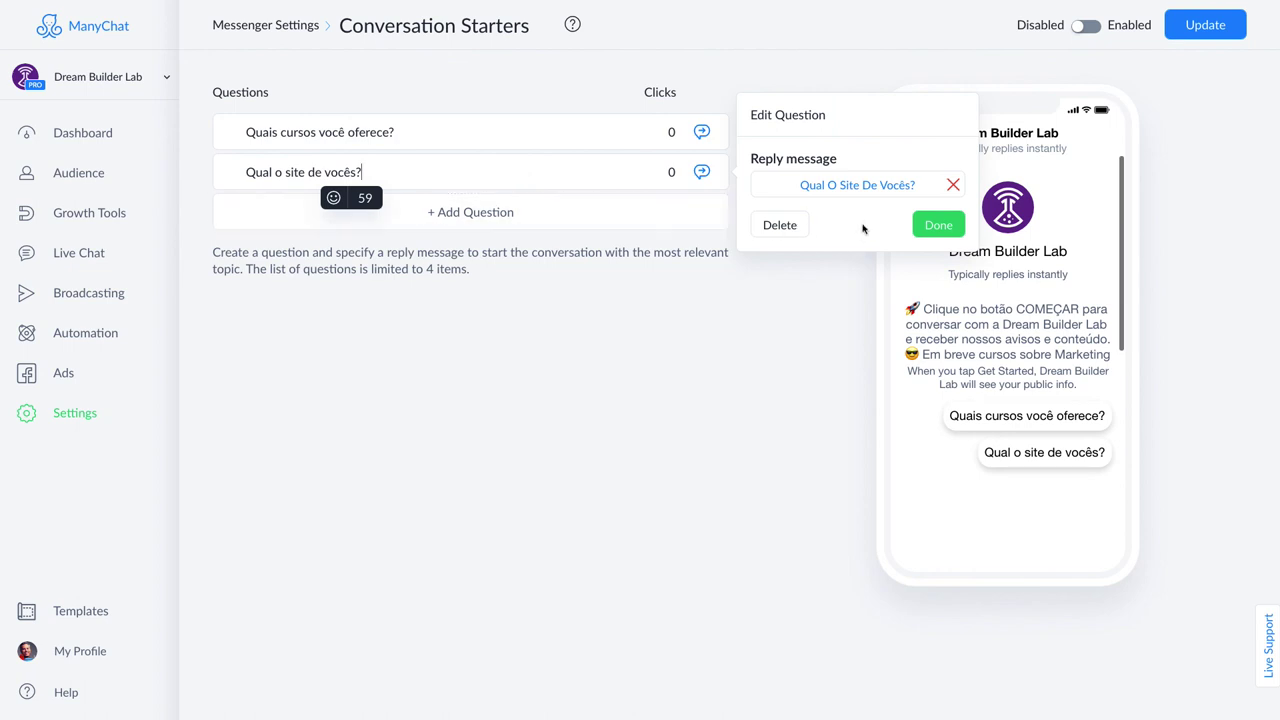
pyautogui.click(780, 225)
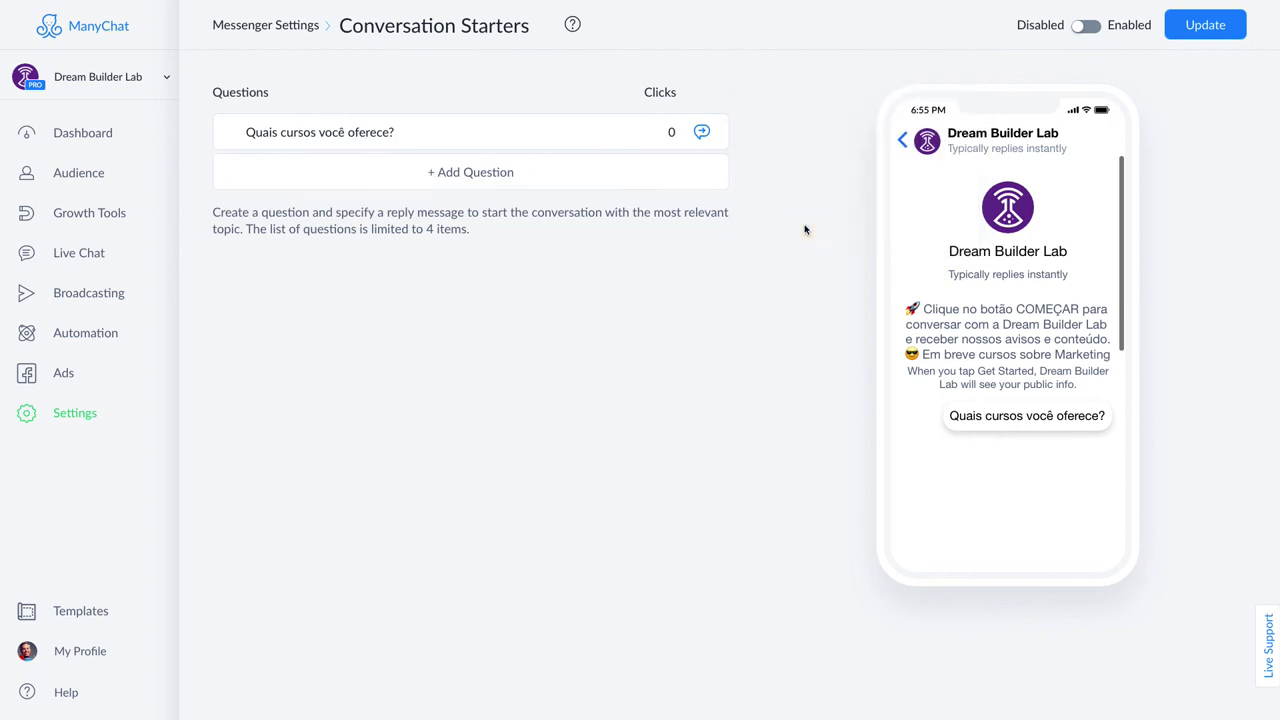
pyautogui.click(521, 178)
pyautogui.click(494, 180)
pyautogui.write('QUAL')
pyautogui.press('BackSpace')
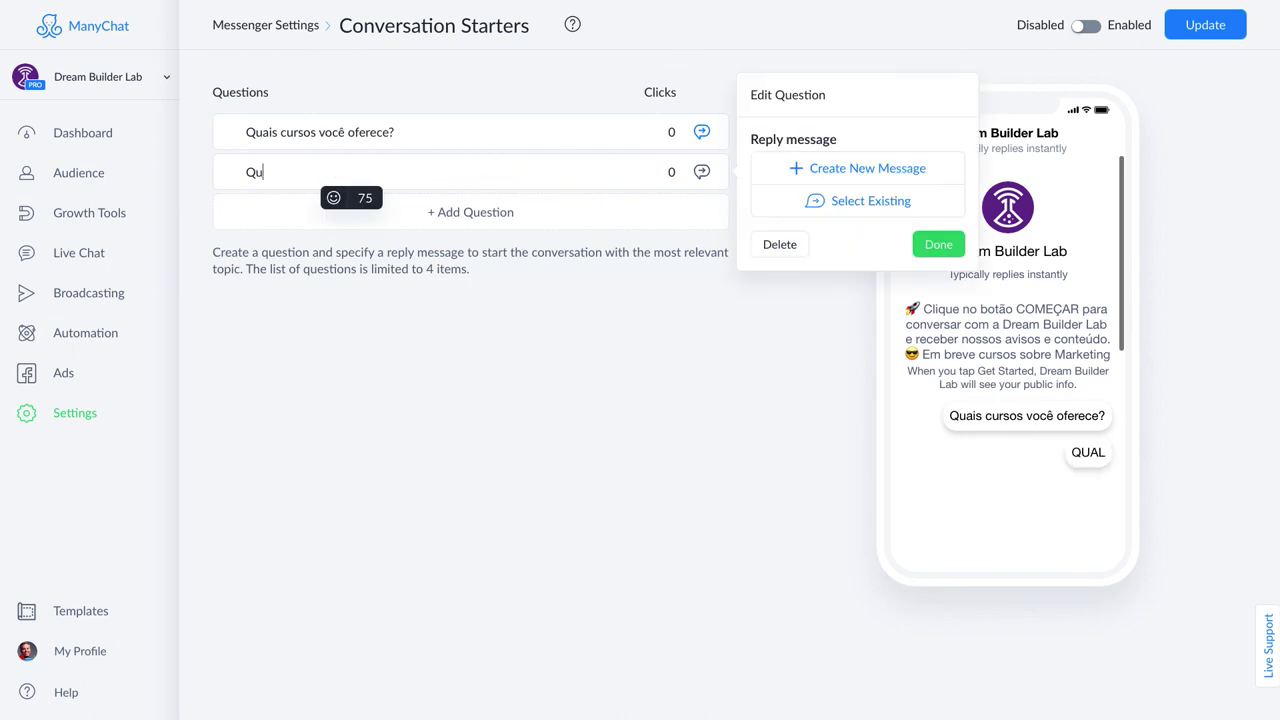
pyautogui.write('o sit')
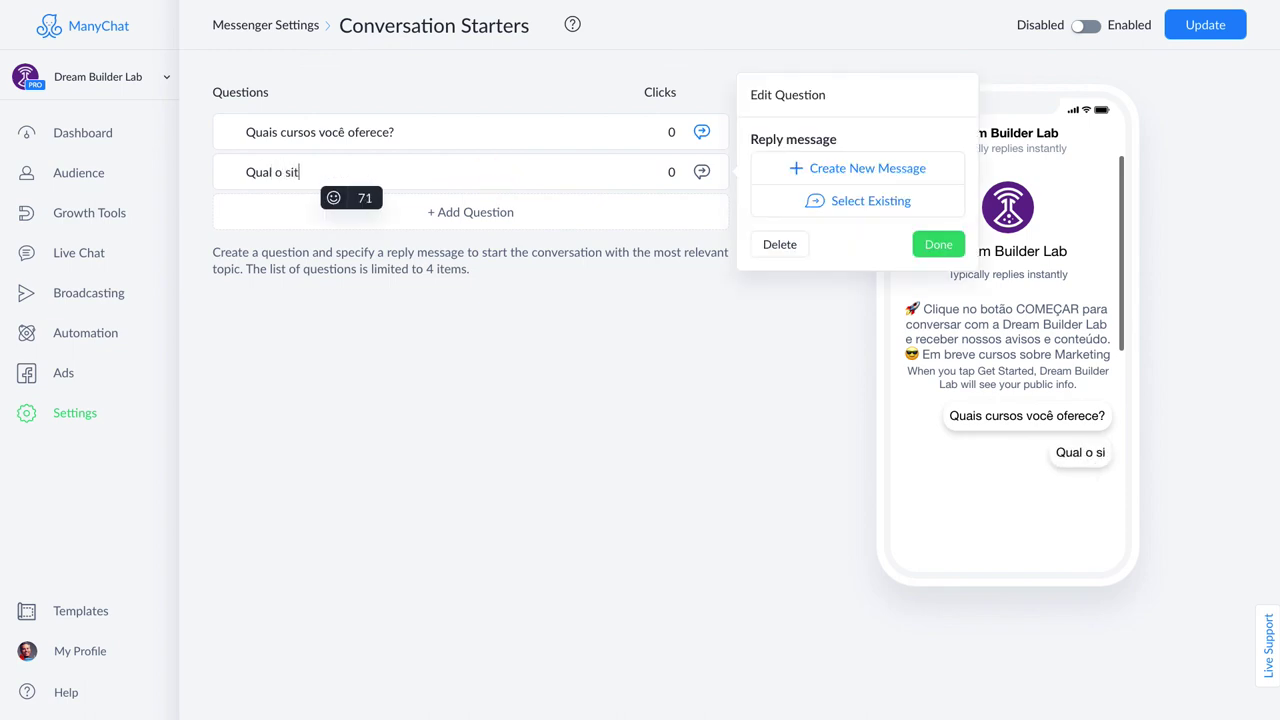
pyautogui.write('e de vocês?')
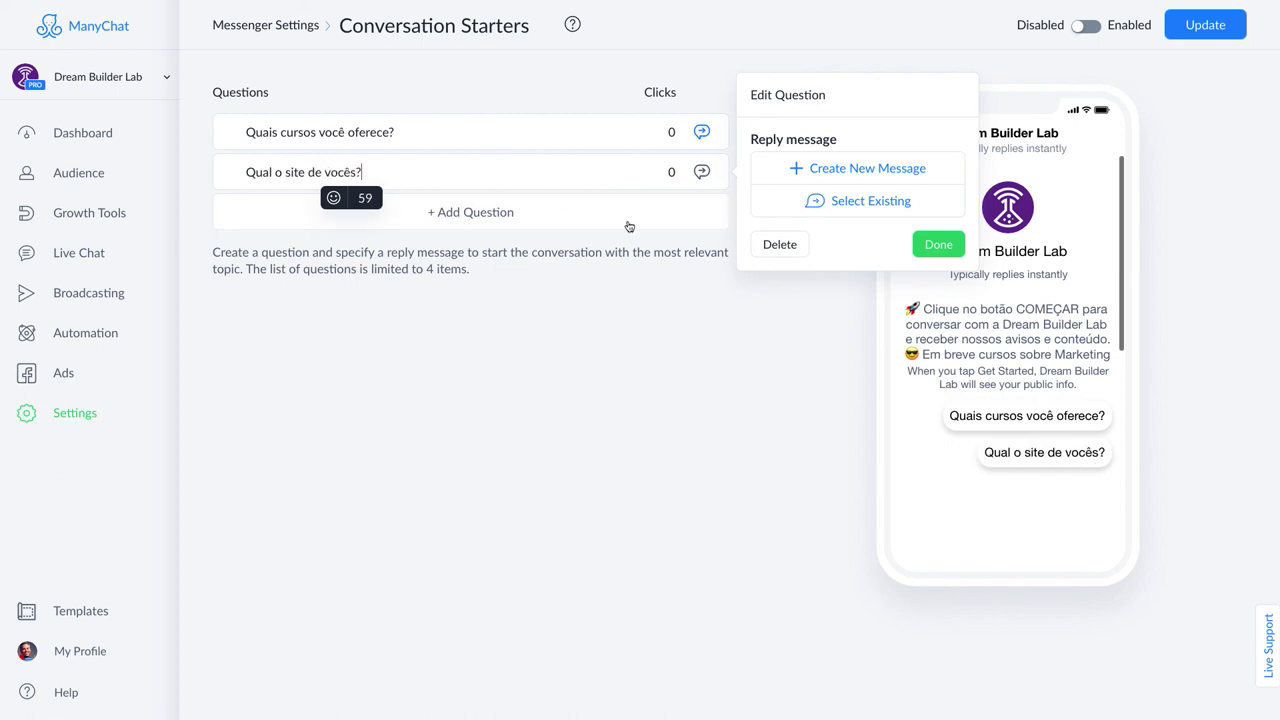
# Assign the existing flow "Site da Dream Builder Lab" as the reply message for the question "Qual o site de vocês?".
pyautogui.click(858, 202)
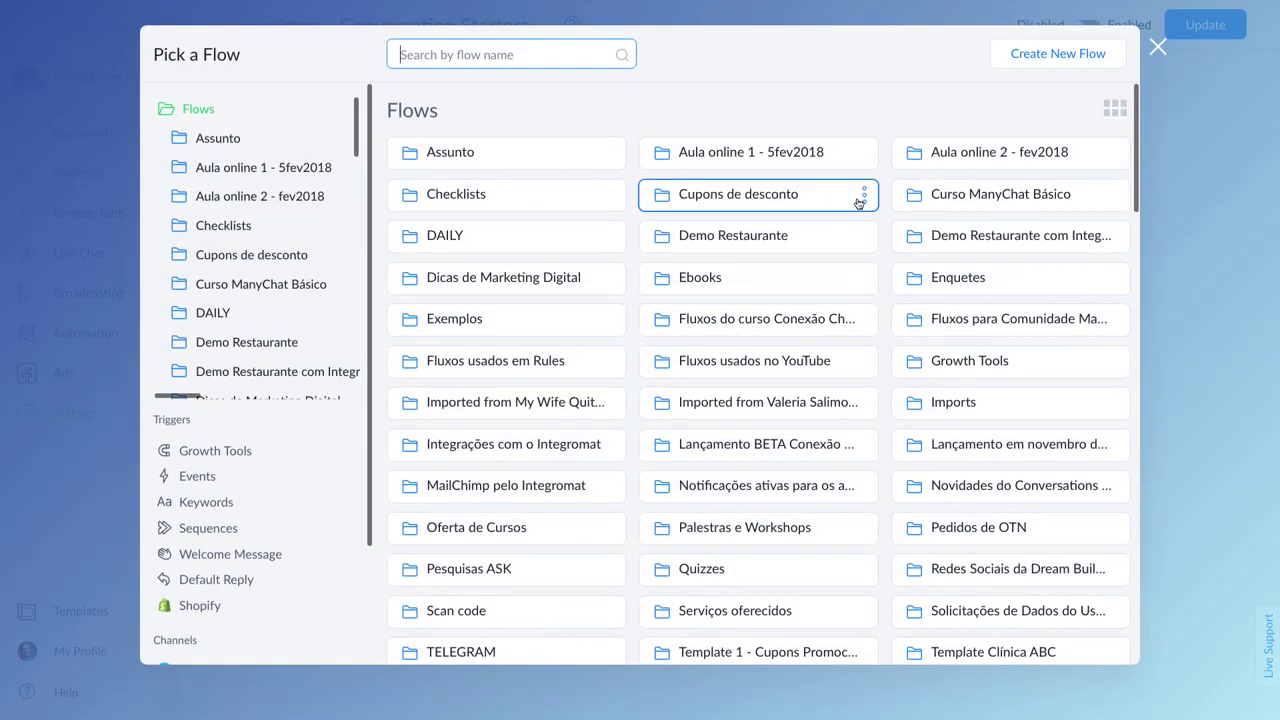
pyautogui.scroll(-6, 740, 486)
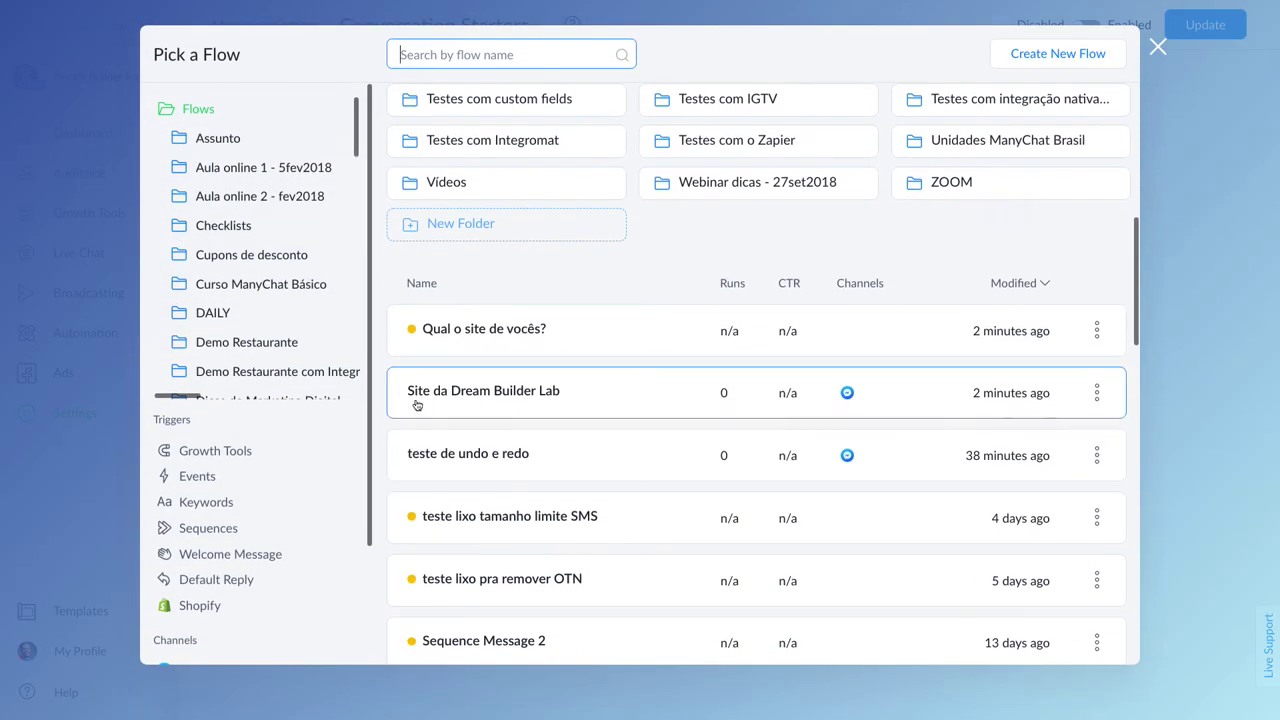
pyautogui.click(569, 394)
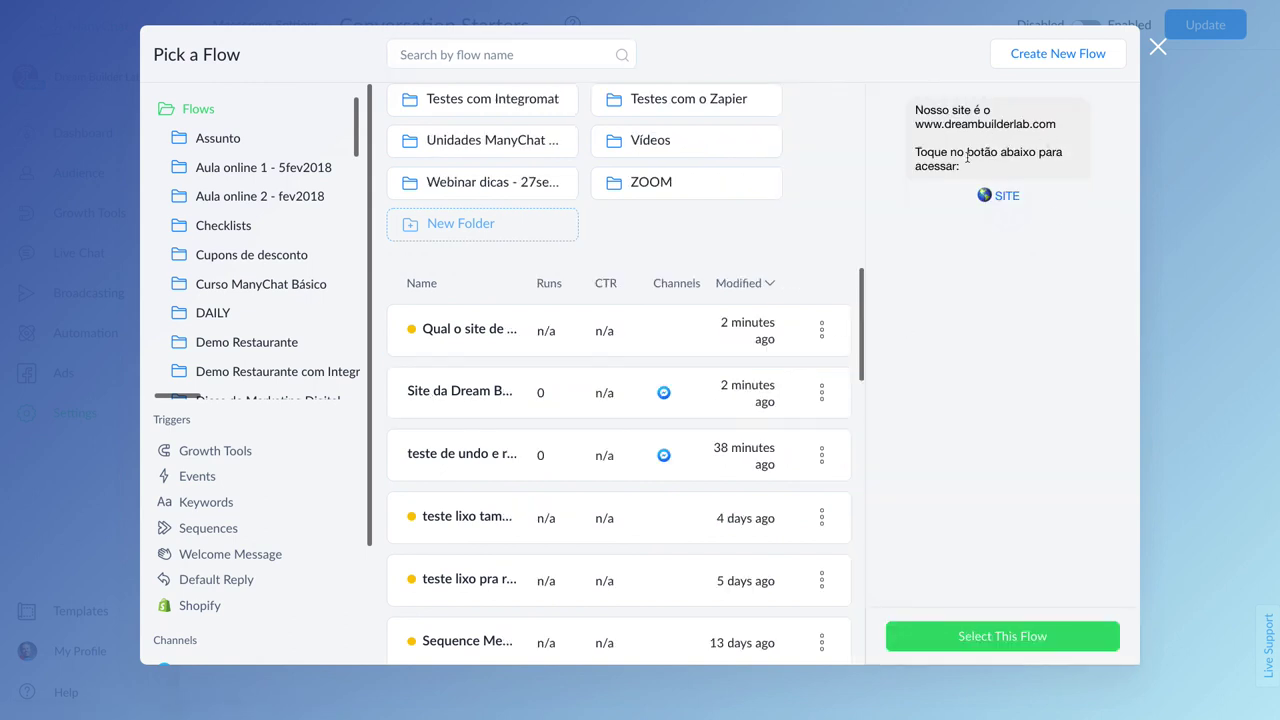
pyautogui.click(945, 643)
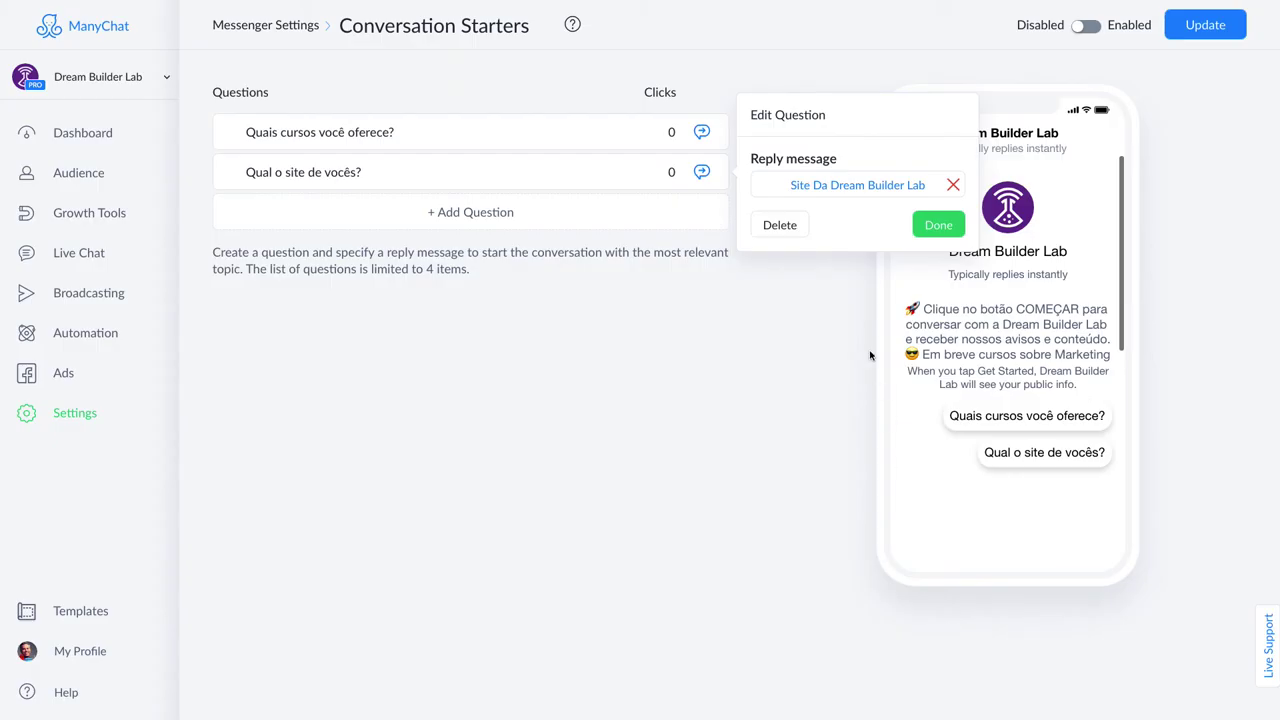
pyautogui.click(938, 225)
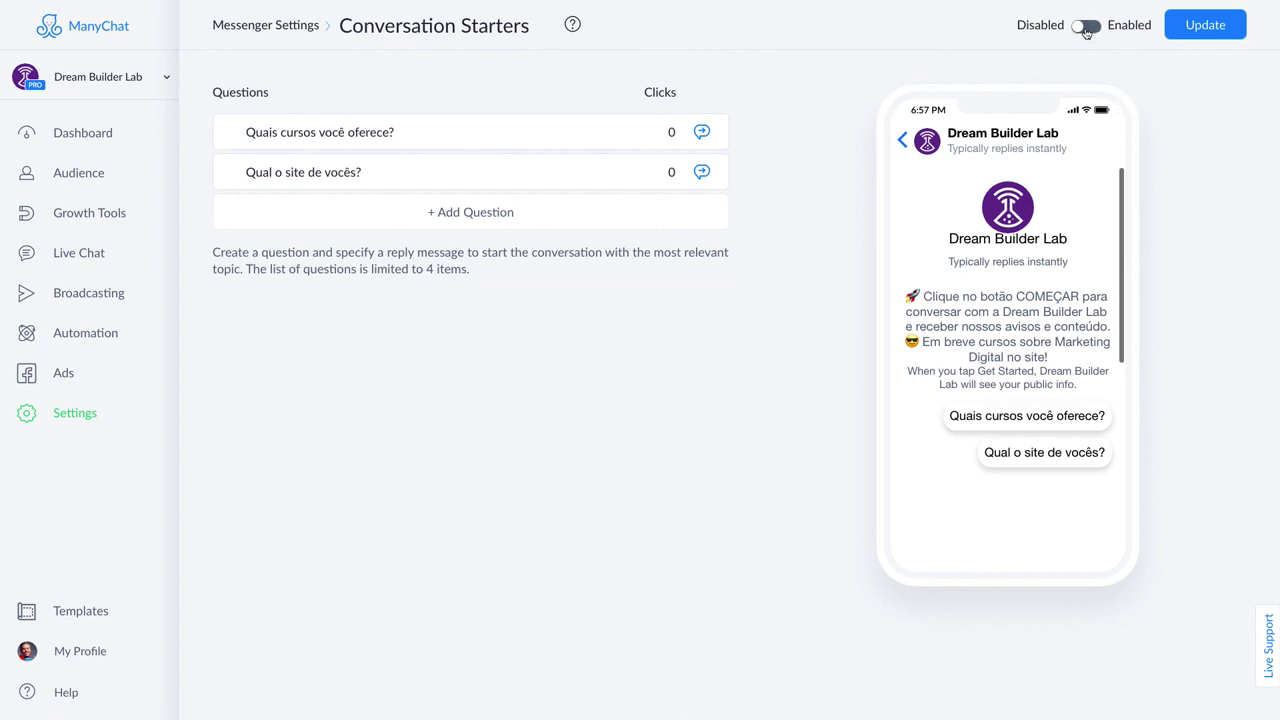
# Save the updated Conversation Starters and enable them.
pyautogui.click(1190, 33)
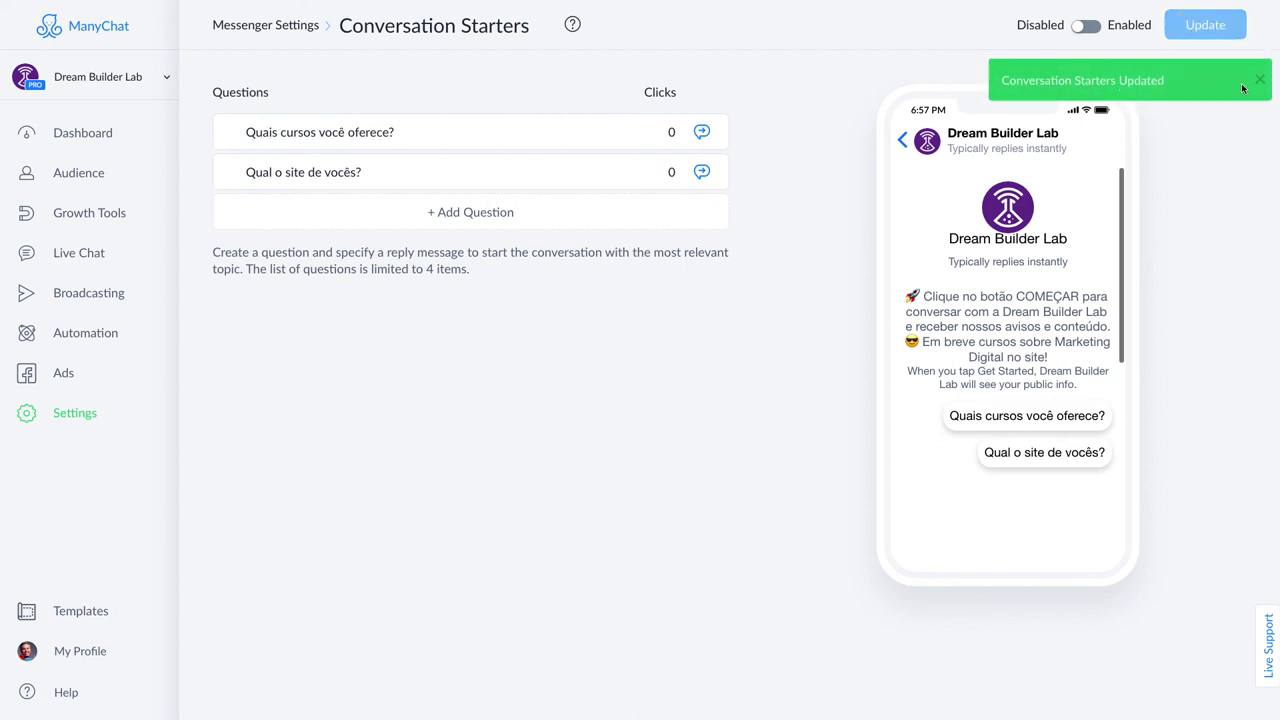
pyautogui.click(1259, 80)
pyautogui.click(1091, 32)
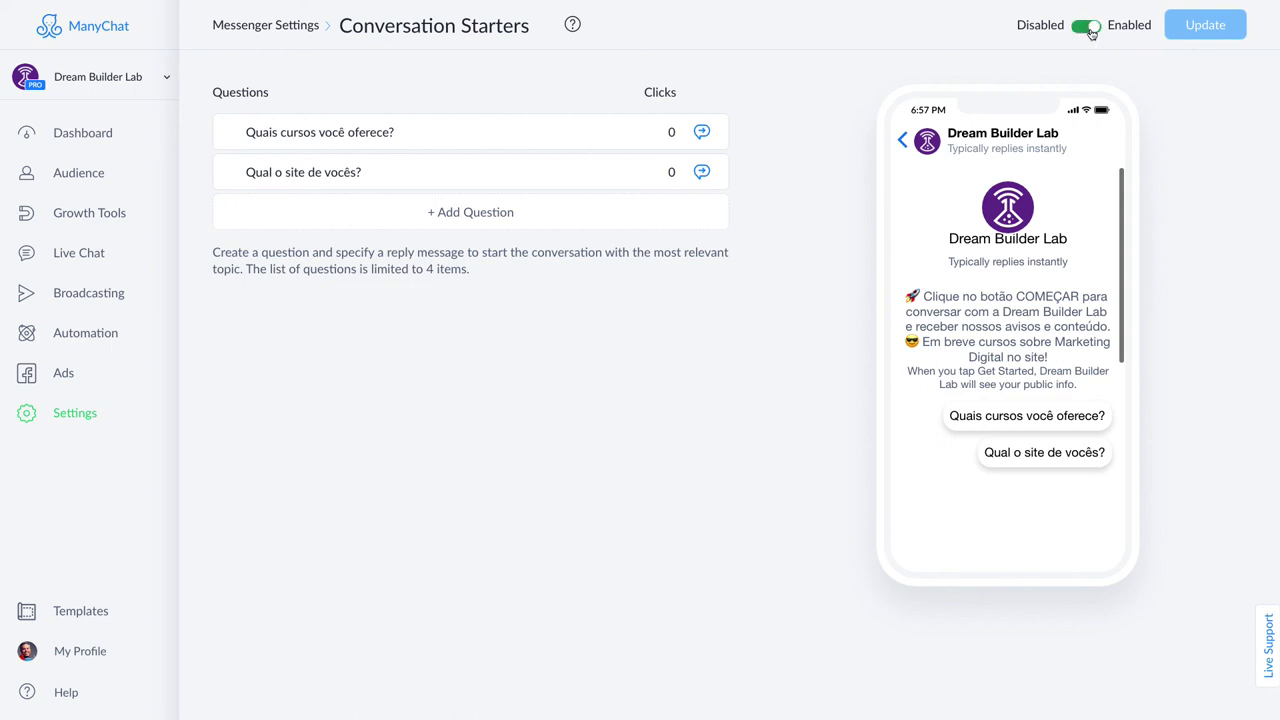